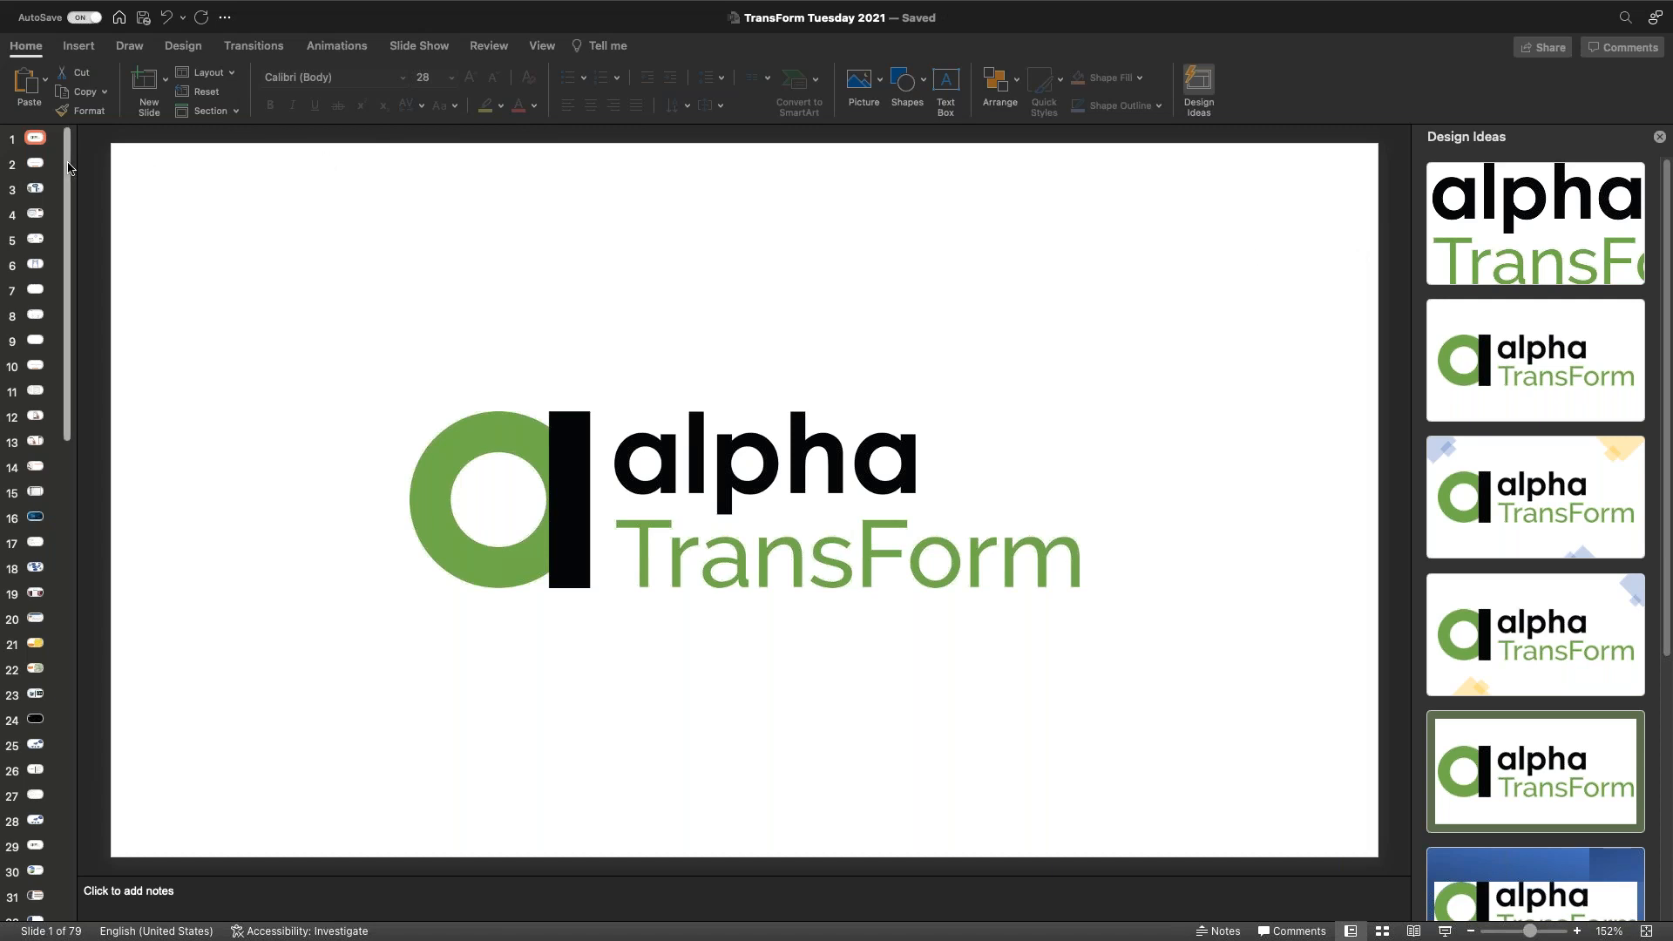
Step: Scroll the thumbnails down and display slide 78, the Target store photo with a red cart
scroll(39, 518, down, 10)
scroll(39, 519, down, 9)
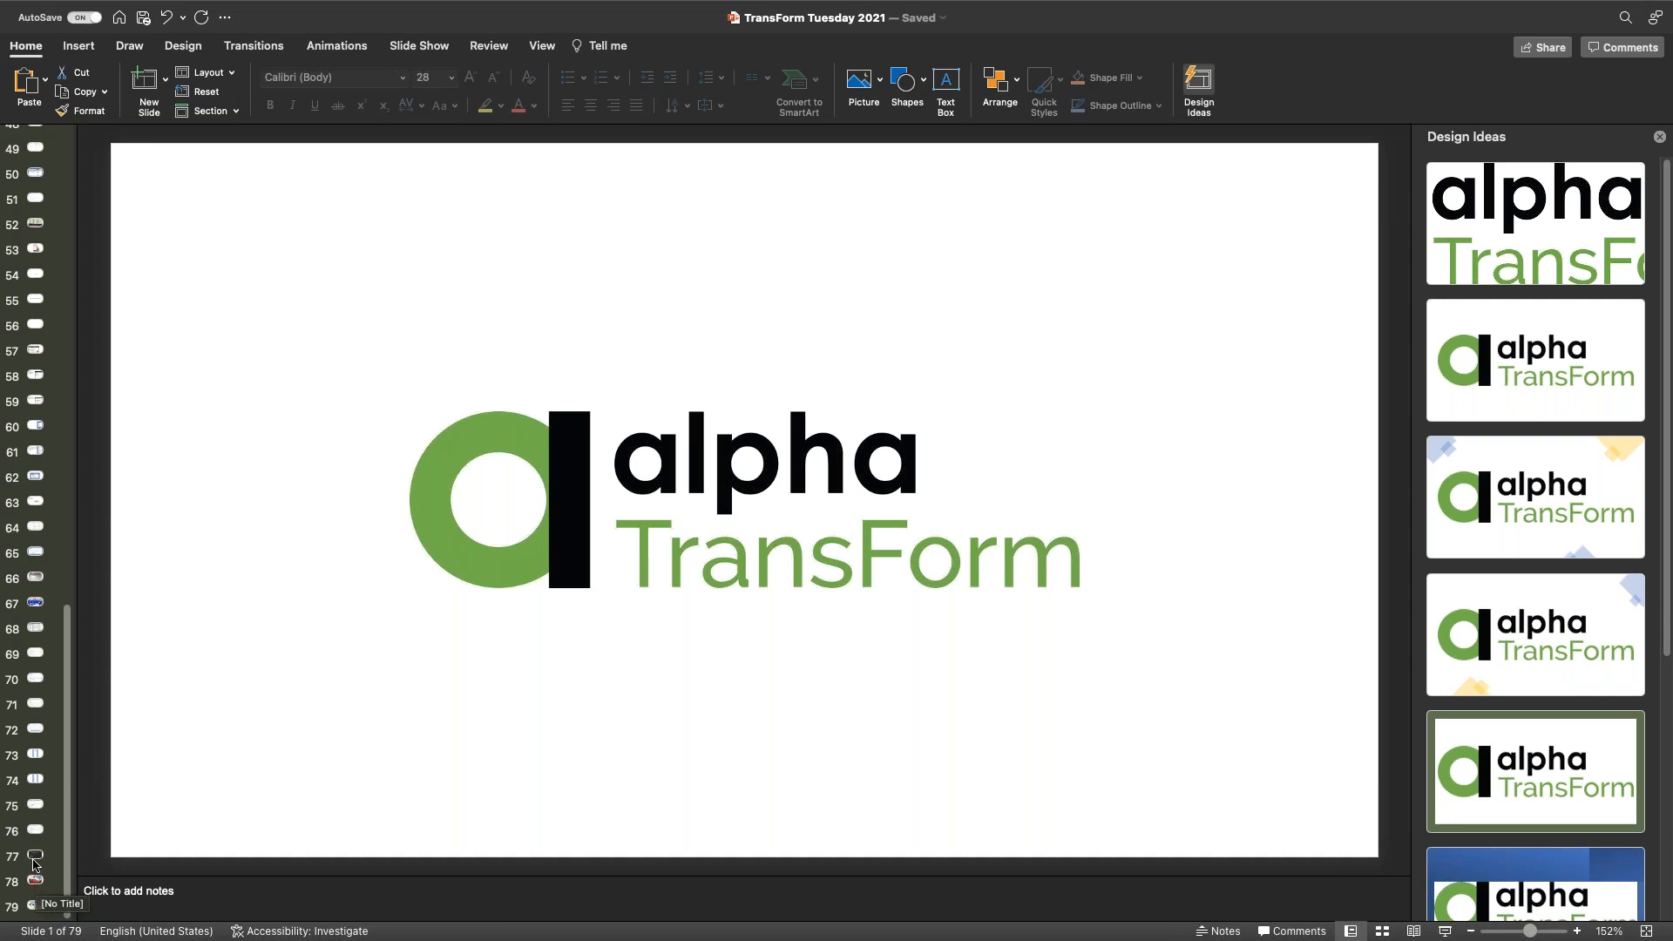
click(37, 881)
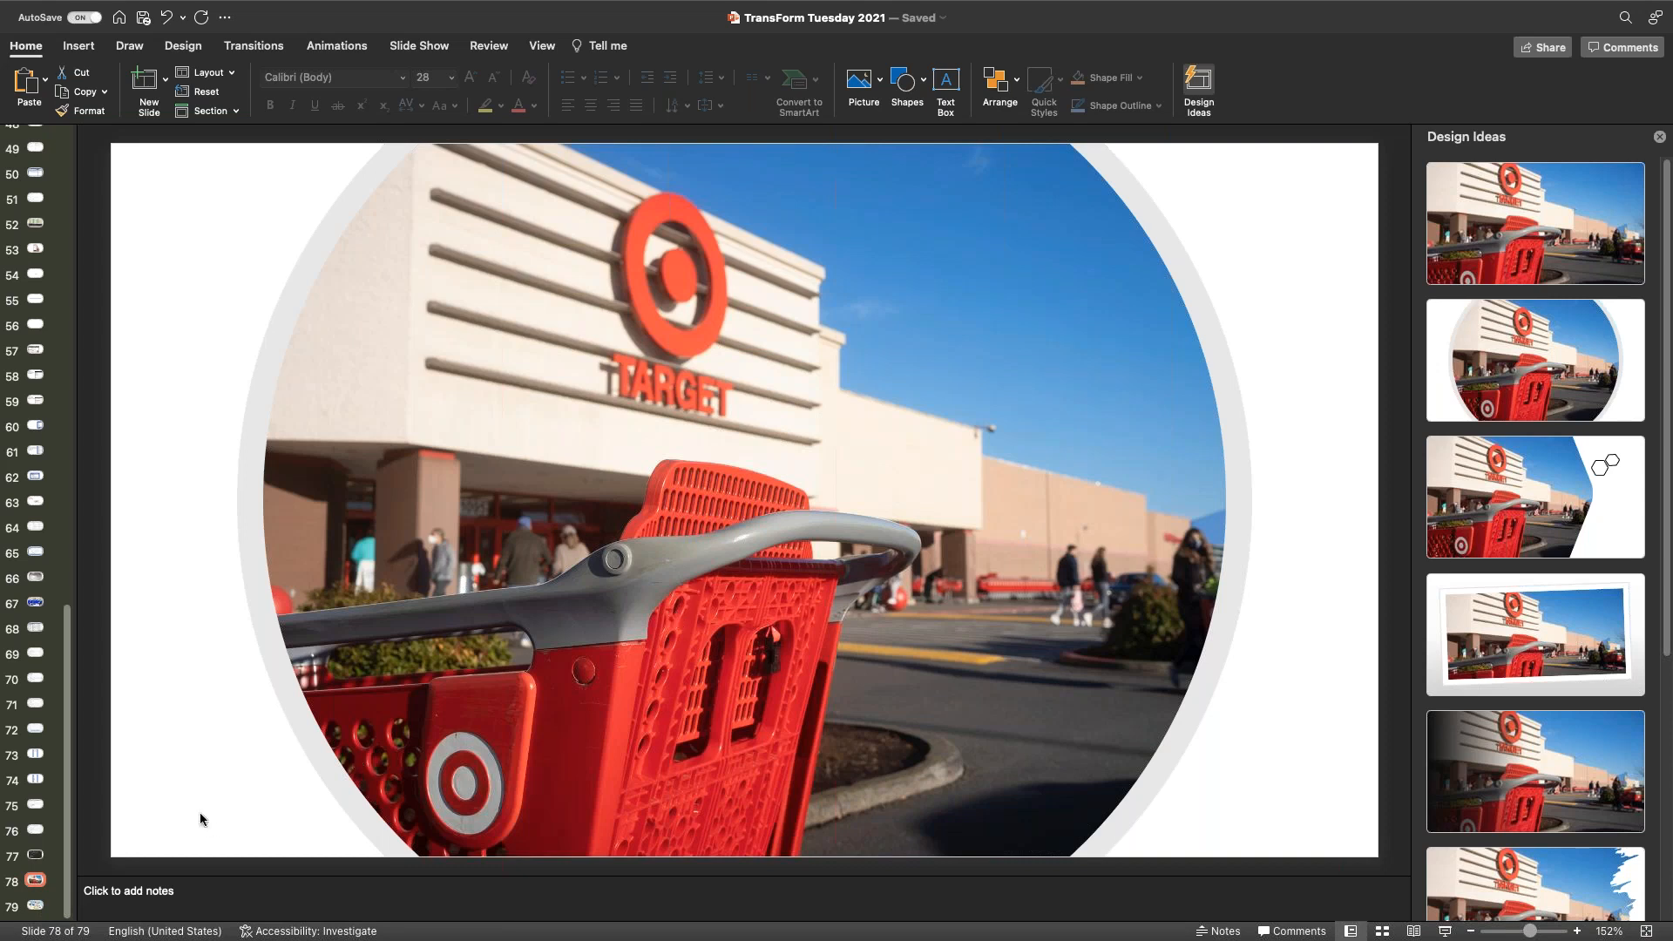
Step: Show slide 79, the phone illustration with the alpha logo, and bring up the app switcher
click(36, 906)
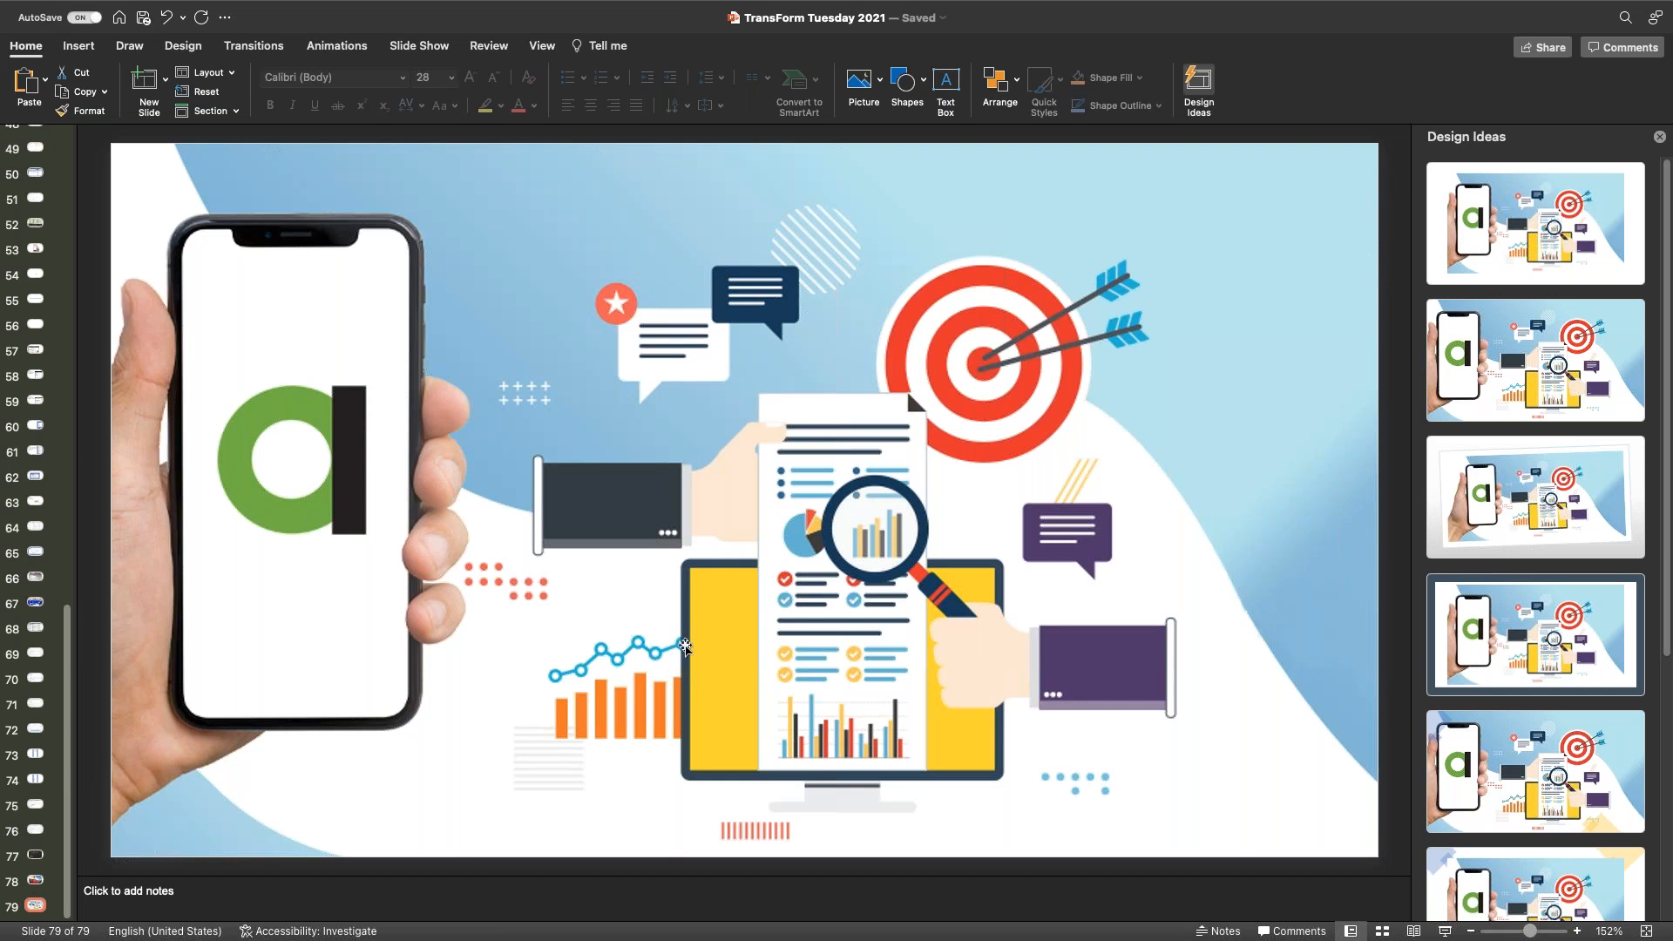
key(super+Tab)
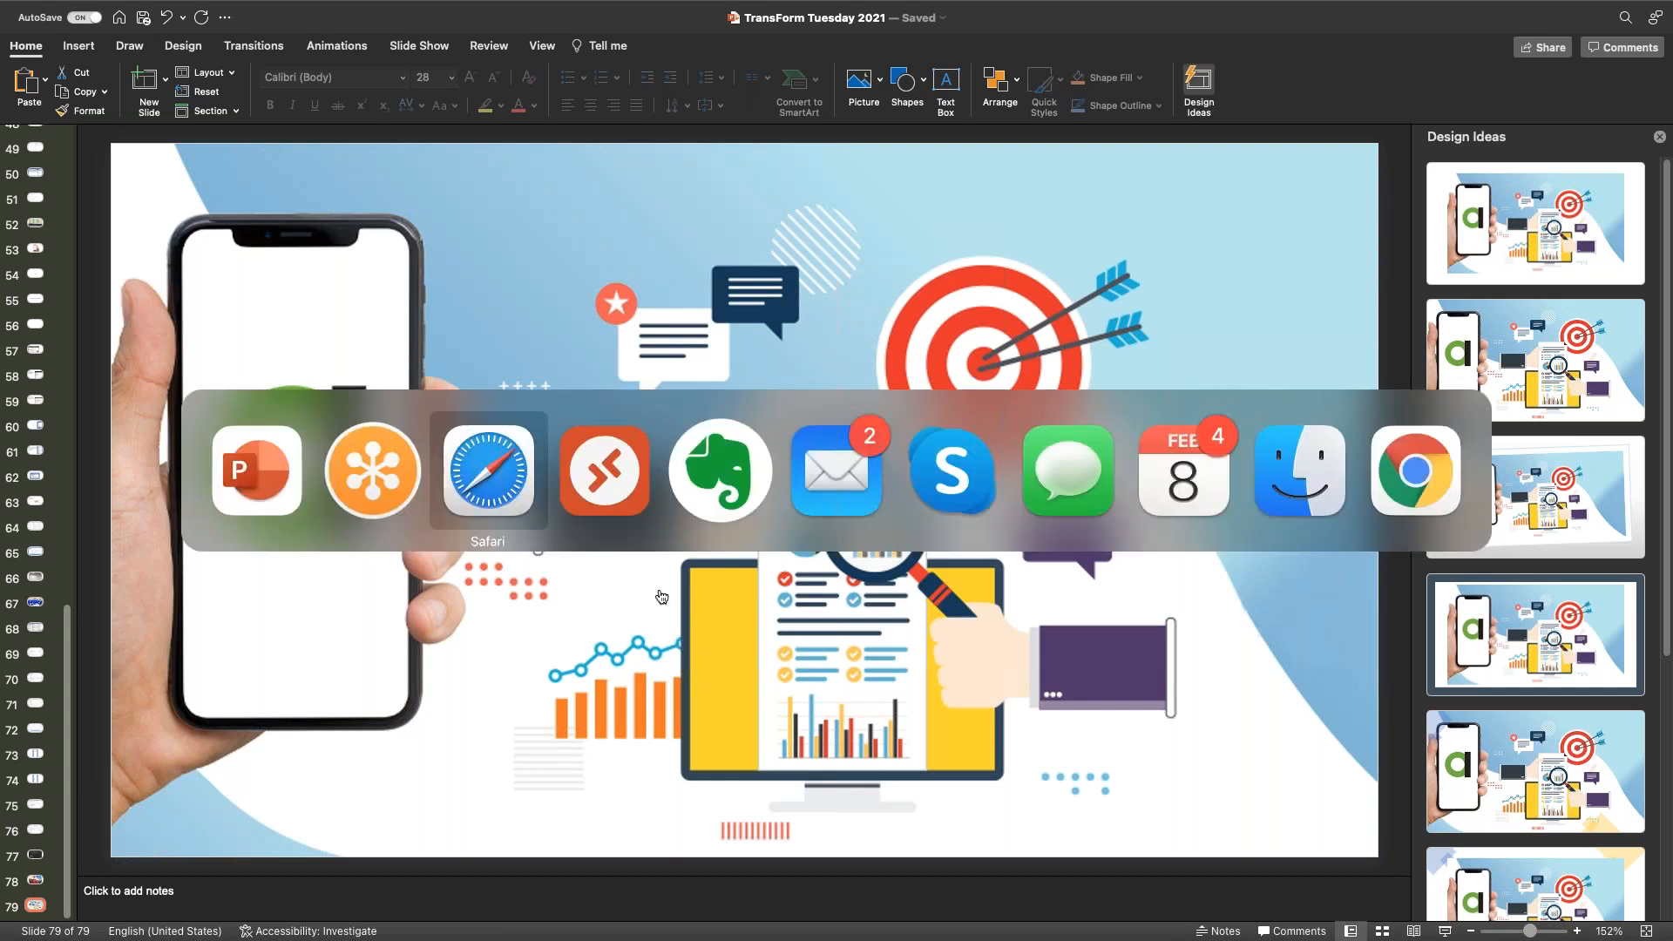
Step: Switch to Safari's Alpha TransForm tab for TTTargets, move the window up and make it full screen
click(515, 473)
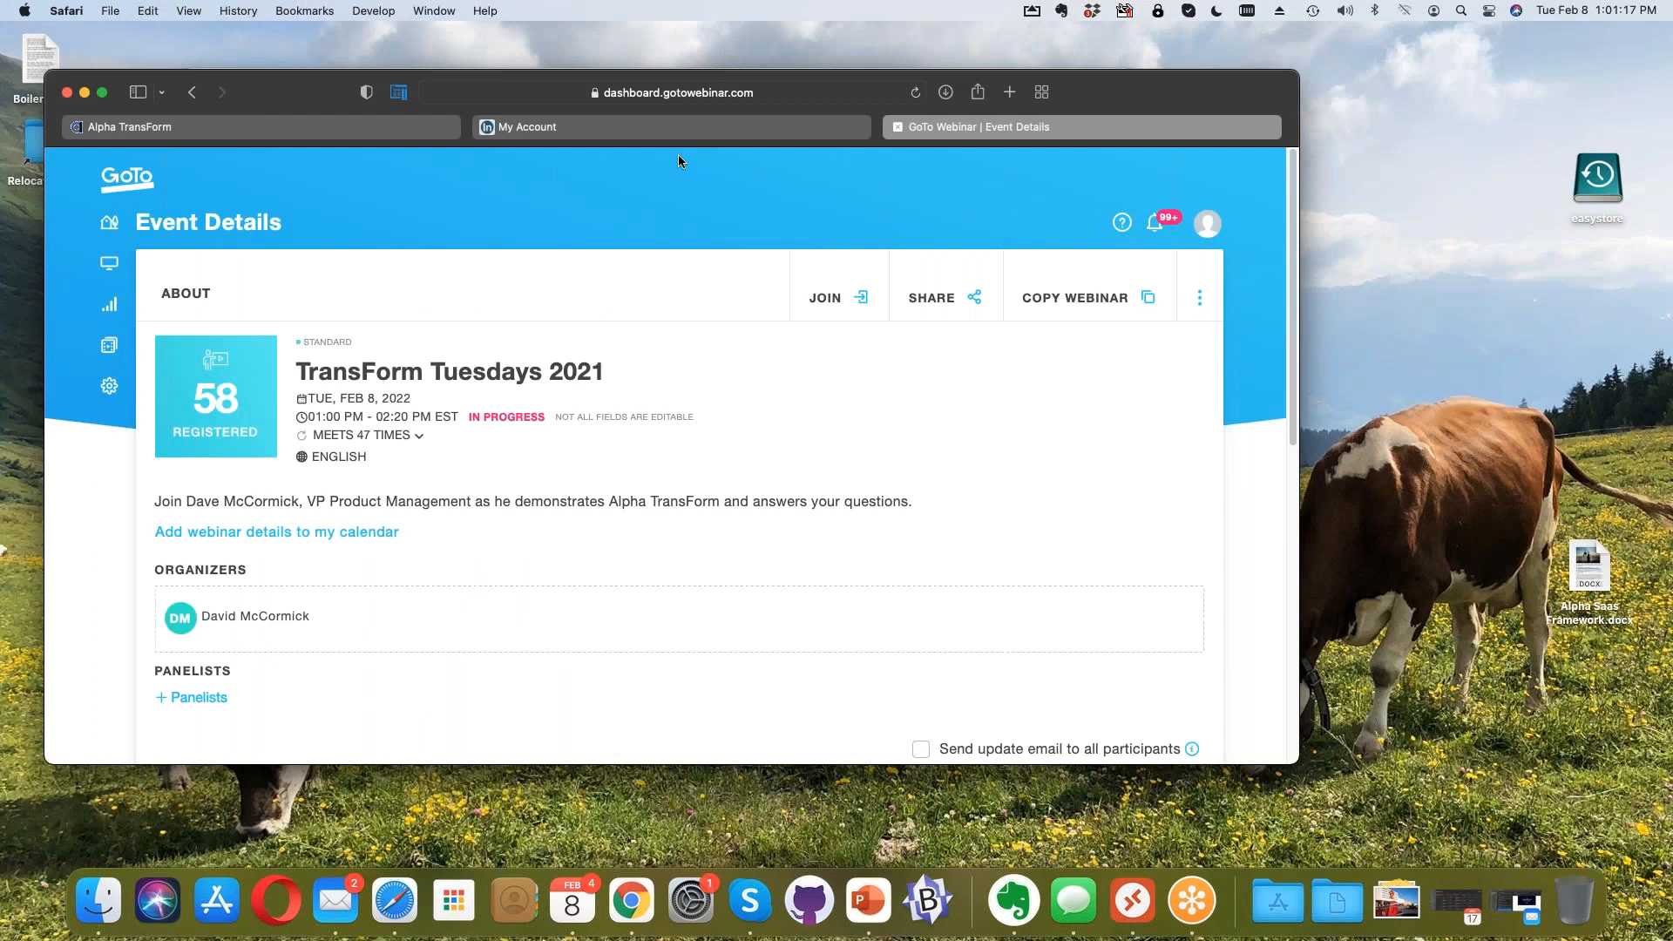
mouse_move(373, 133)
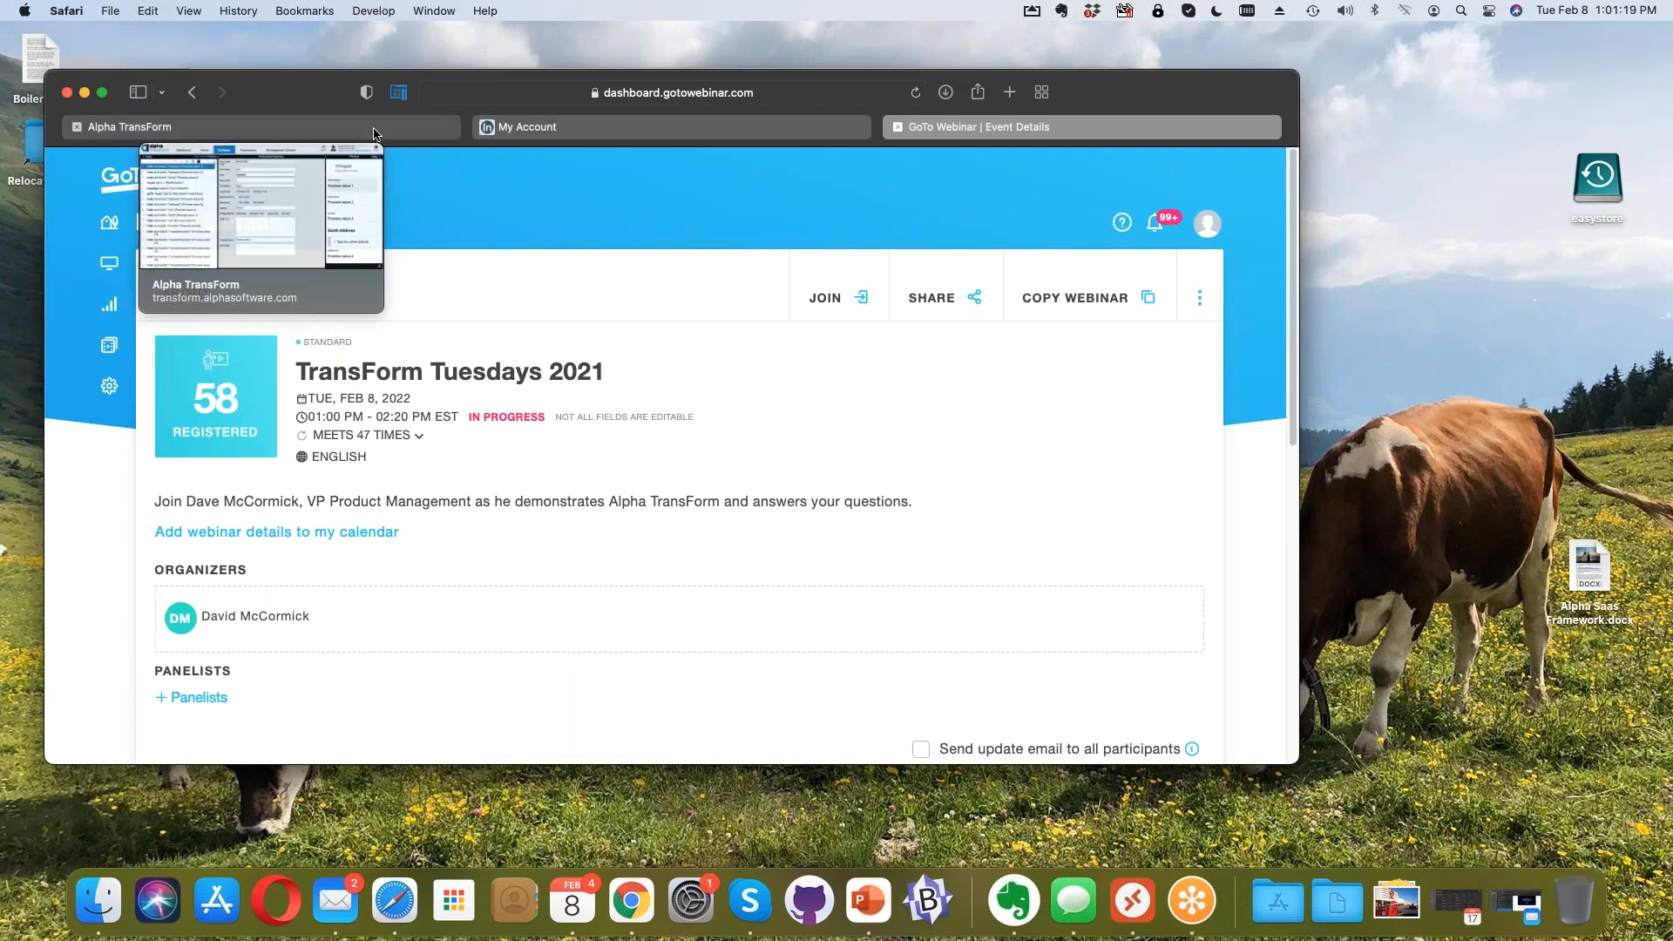
click(373, 133)
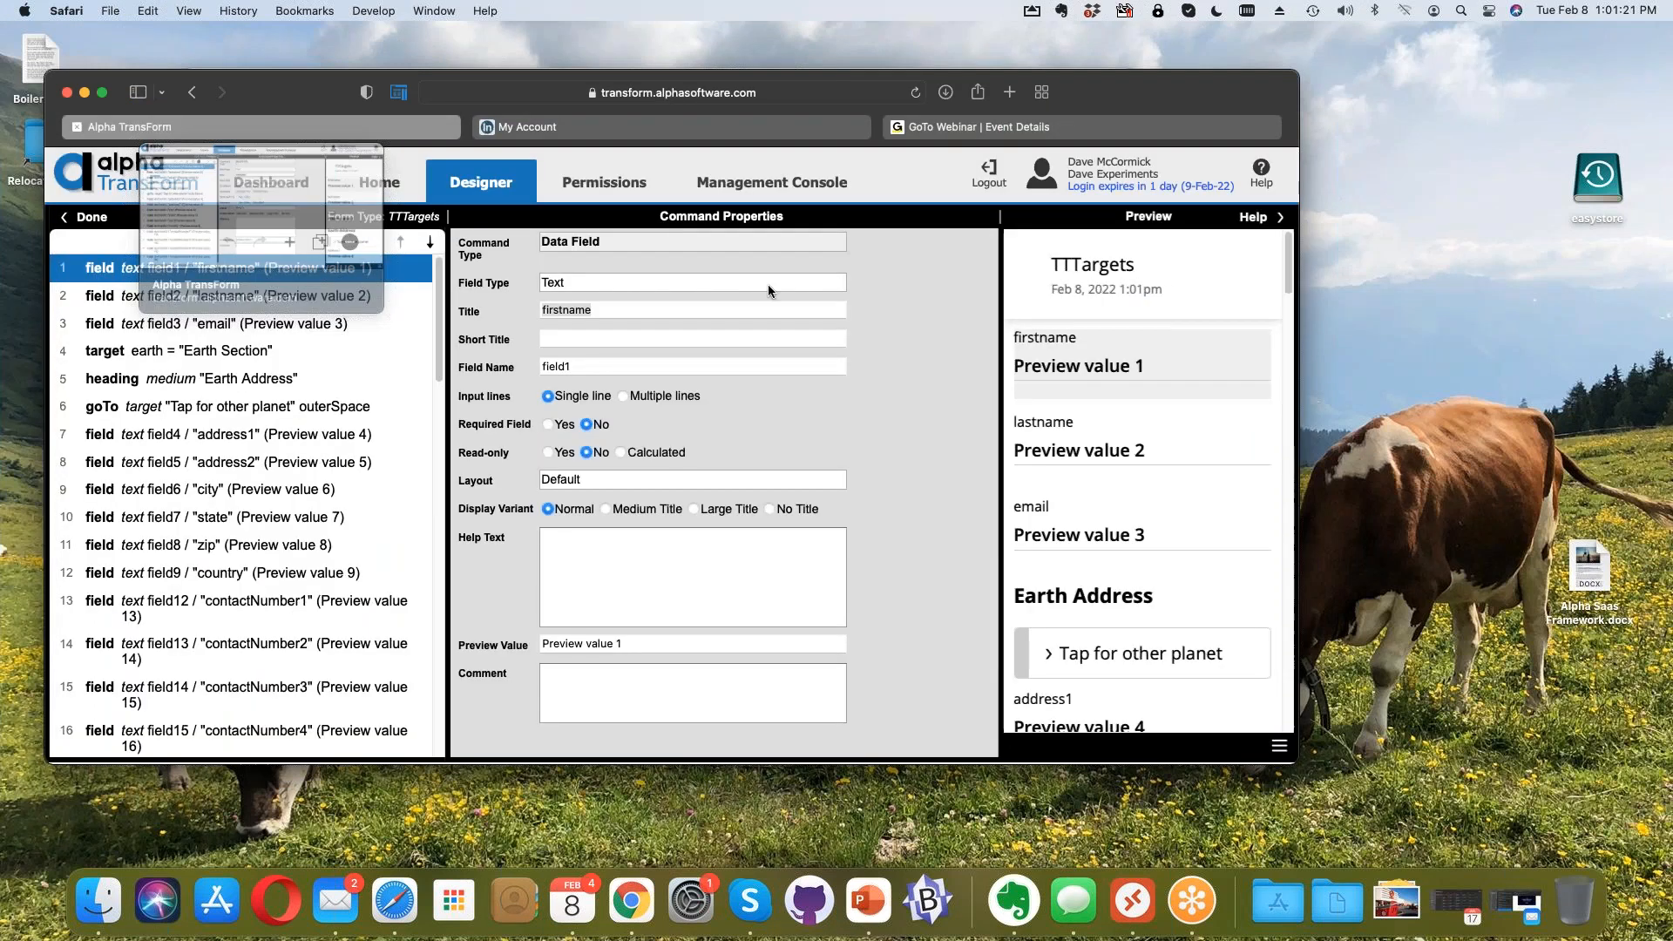
drag(1129, 76, 1140, 41)
click(114, 58)
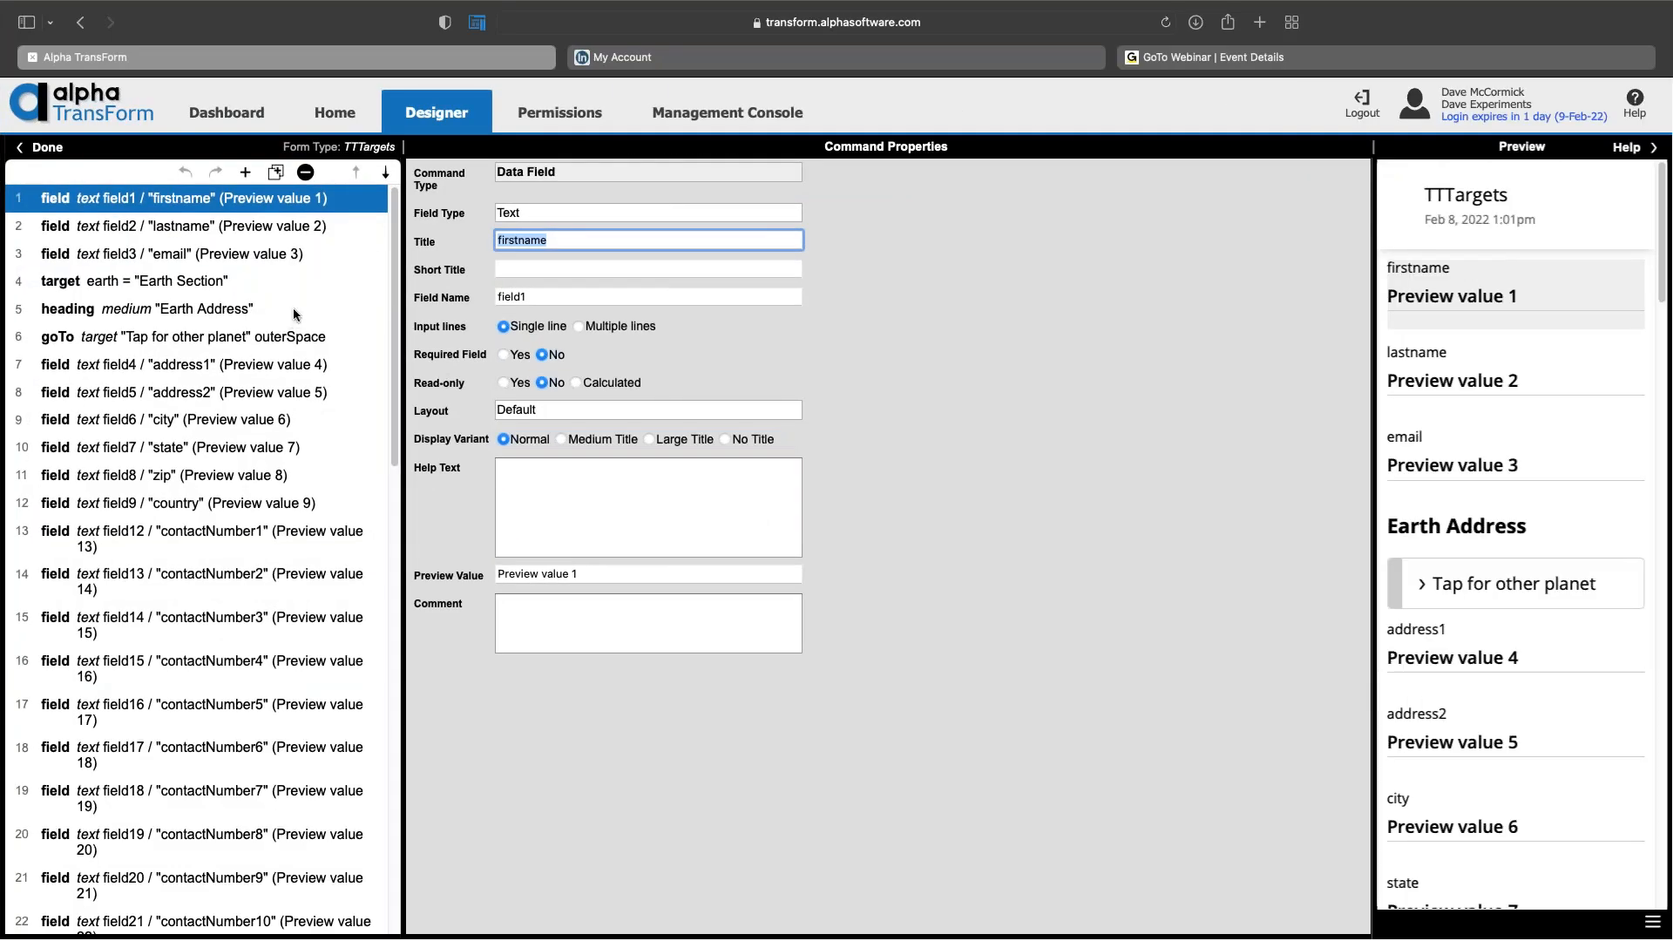
click(1501, 34)
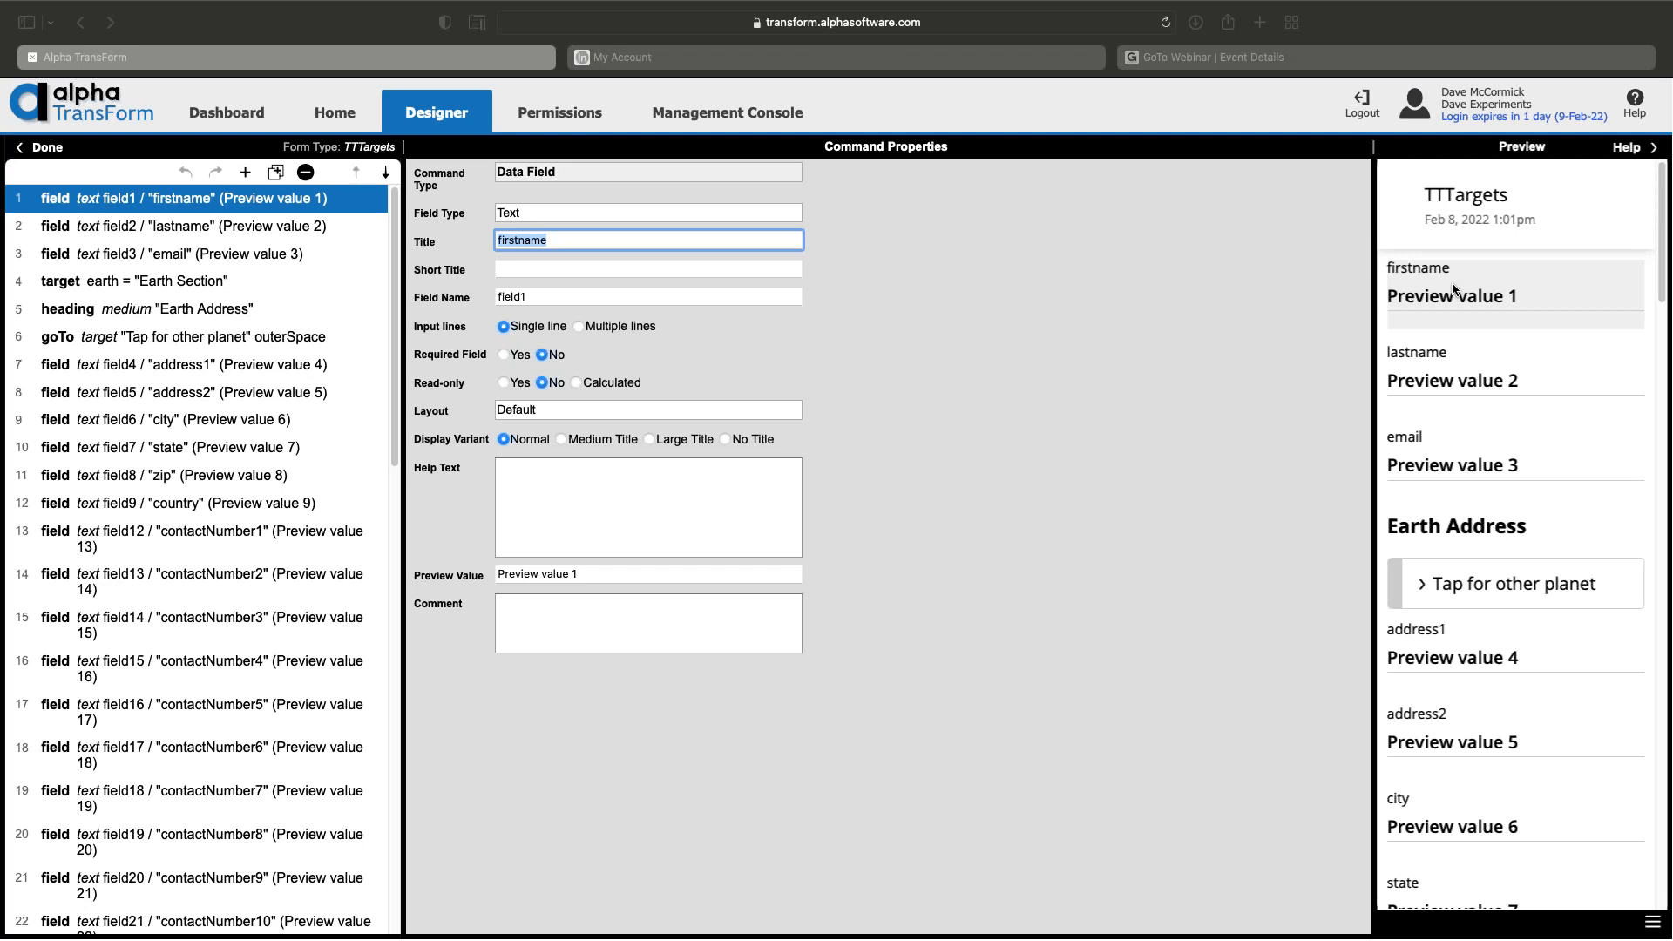
scroll(1454, 285, down, 1)
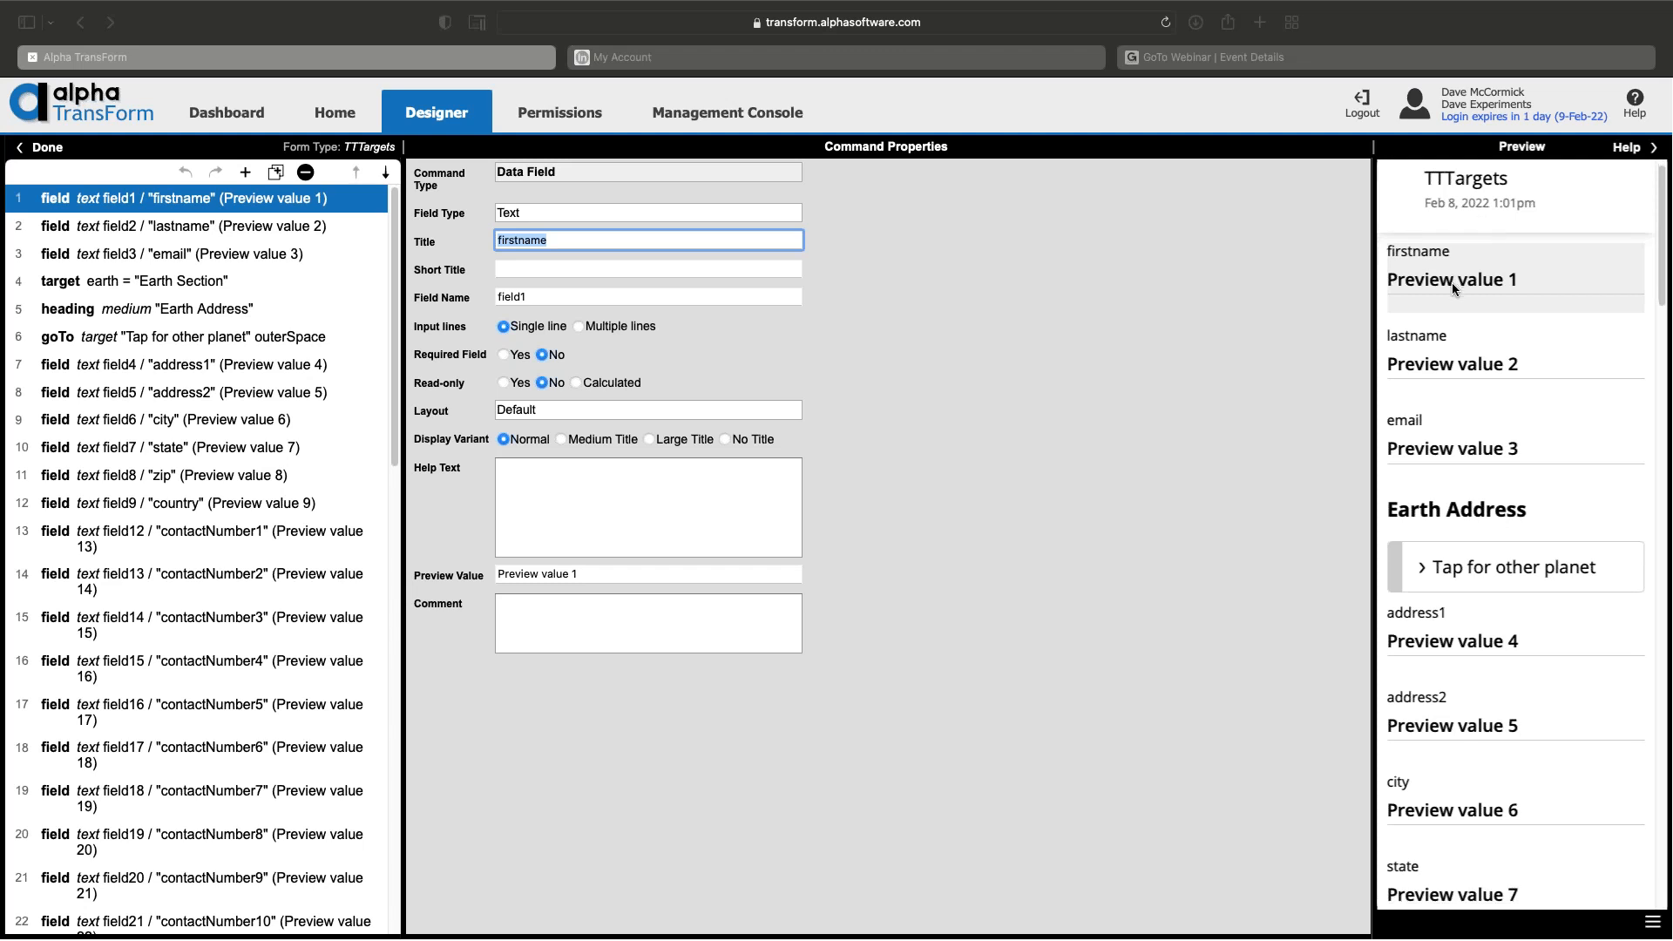
click(1461, 370)
scroll(1467, 420, down, 5)
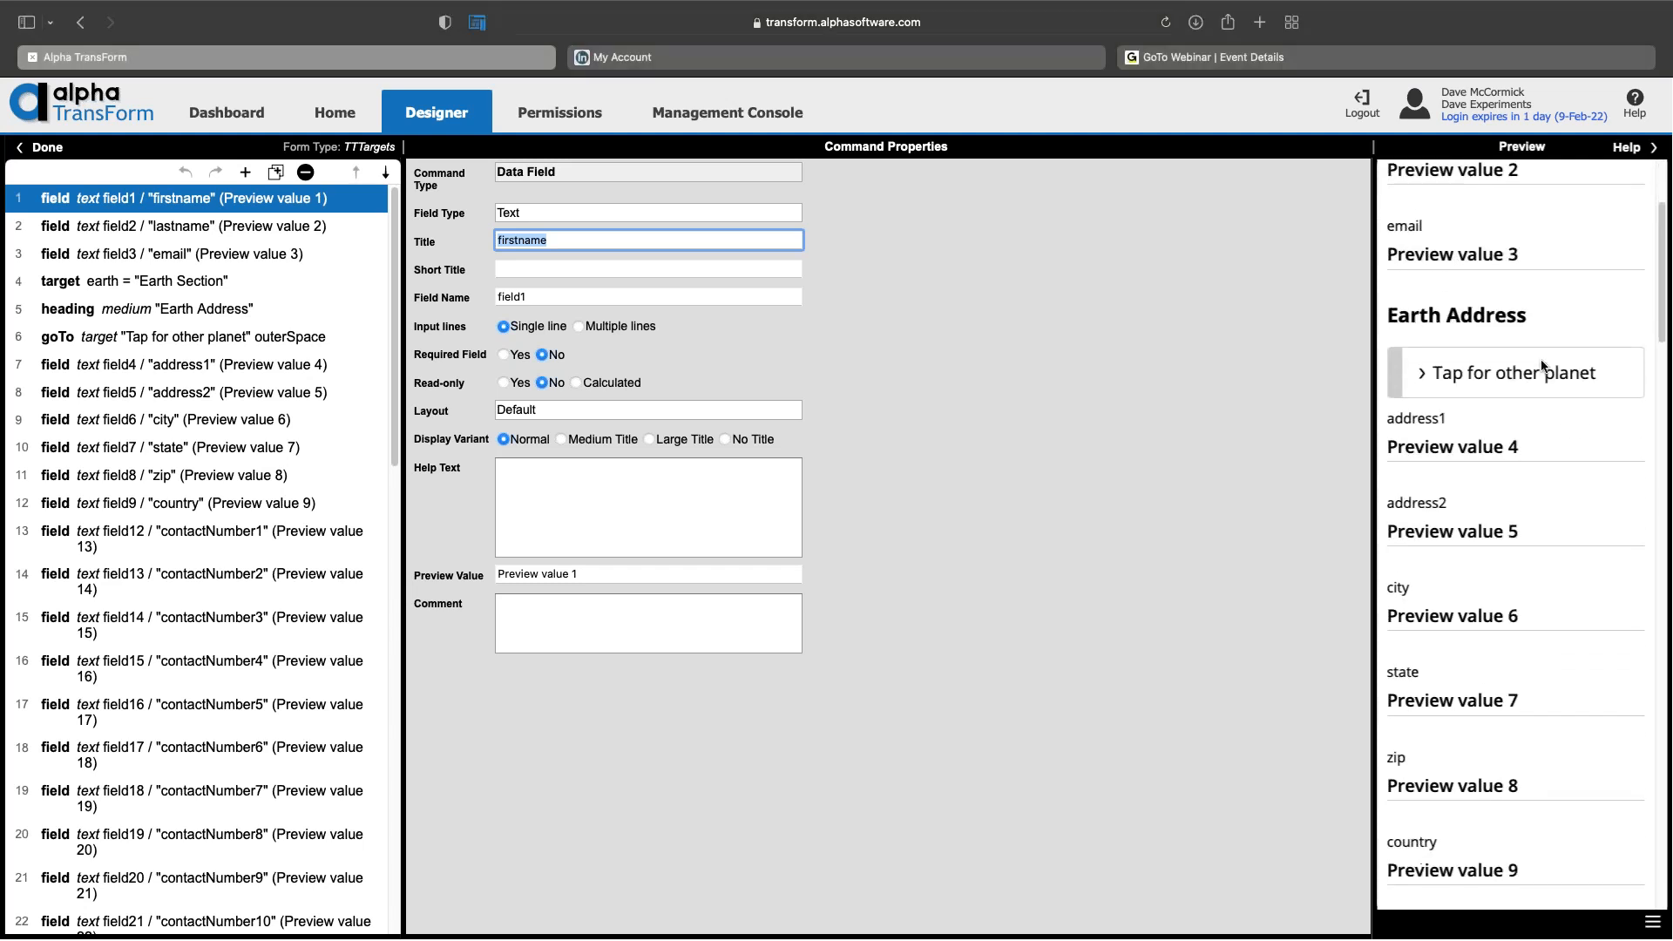
scroll(1541, 365, down, 17)
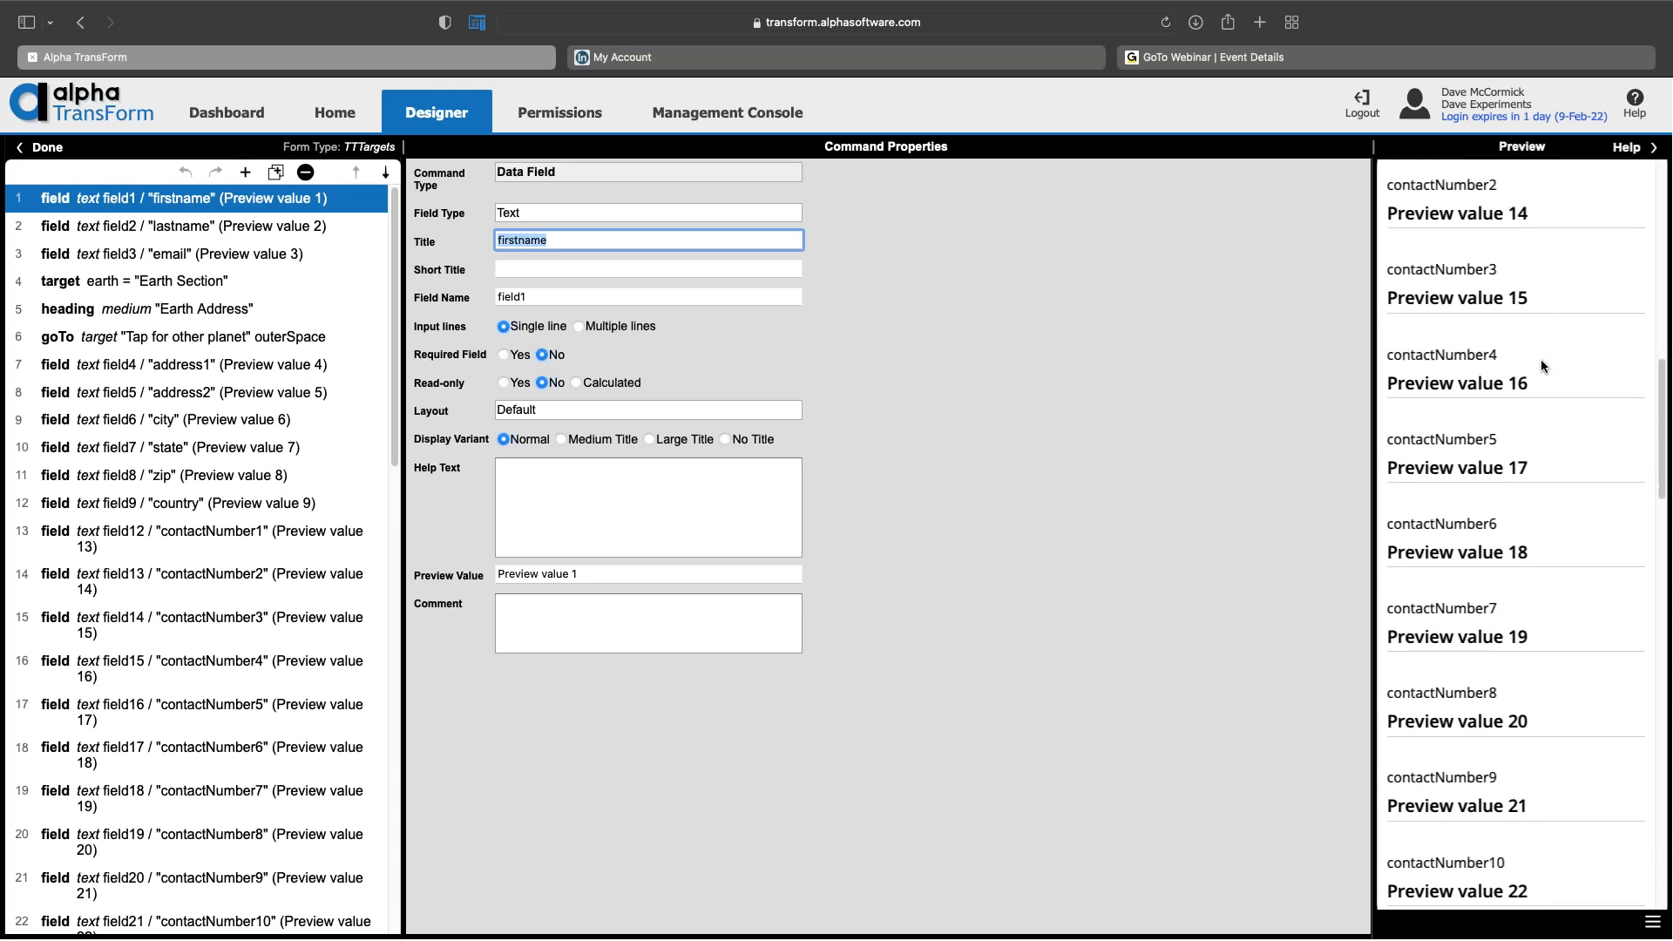
scroll(1541, 365, up, 2)
scroll(1541, 365, up, 18)
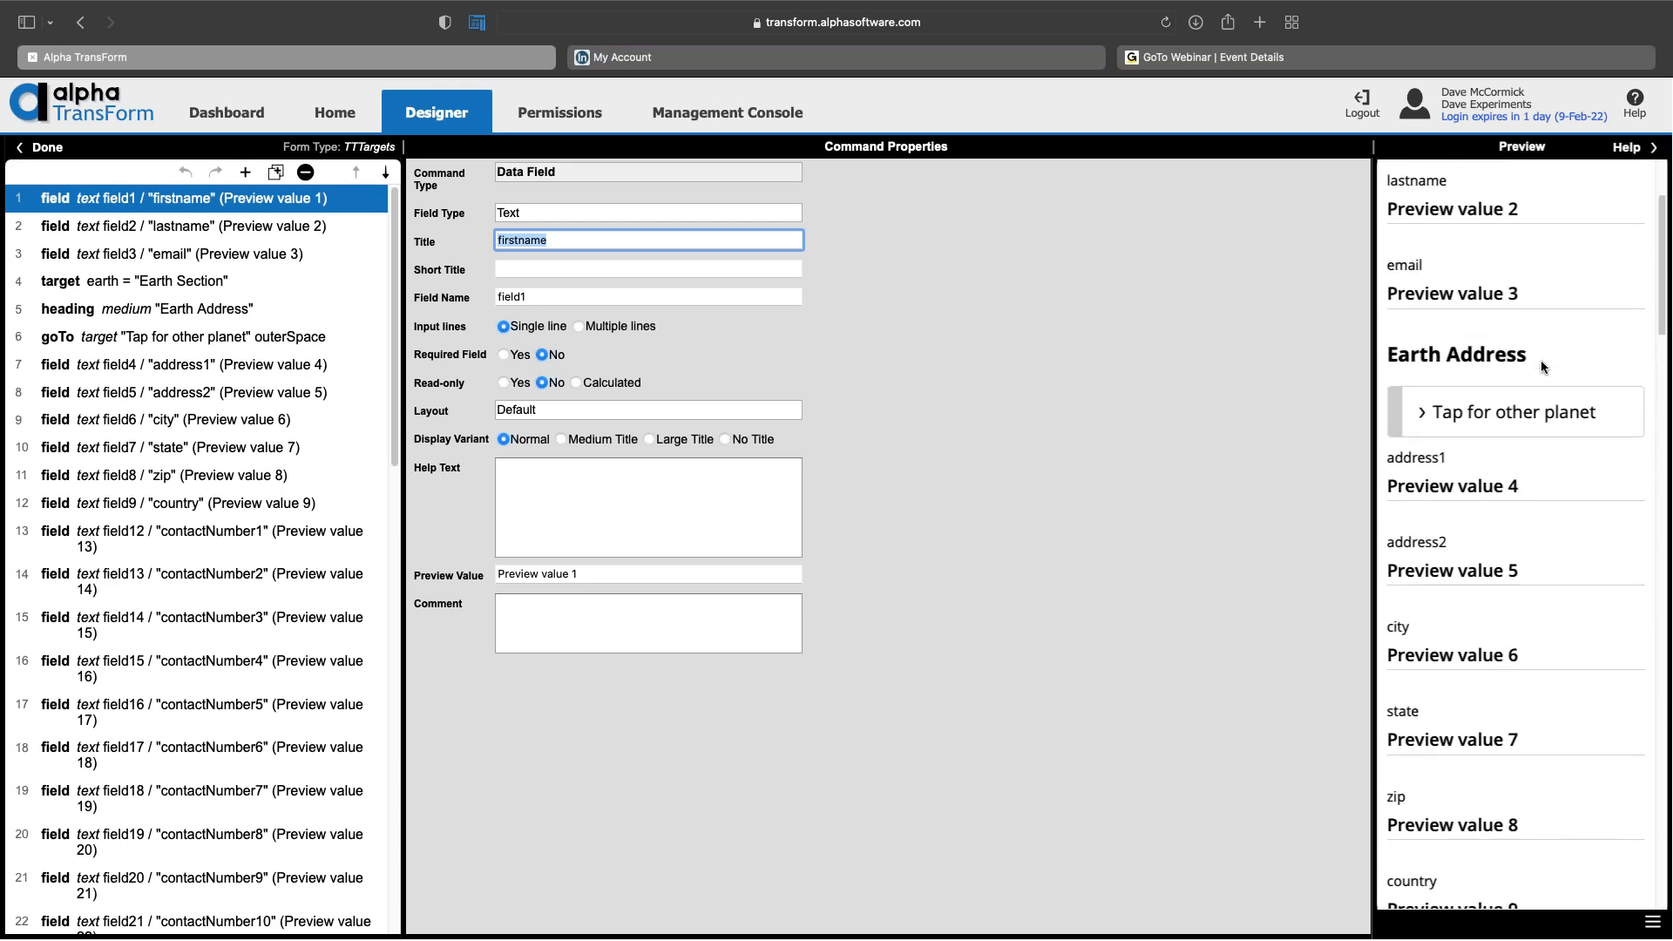
scroll(1539, 366, down, 3)
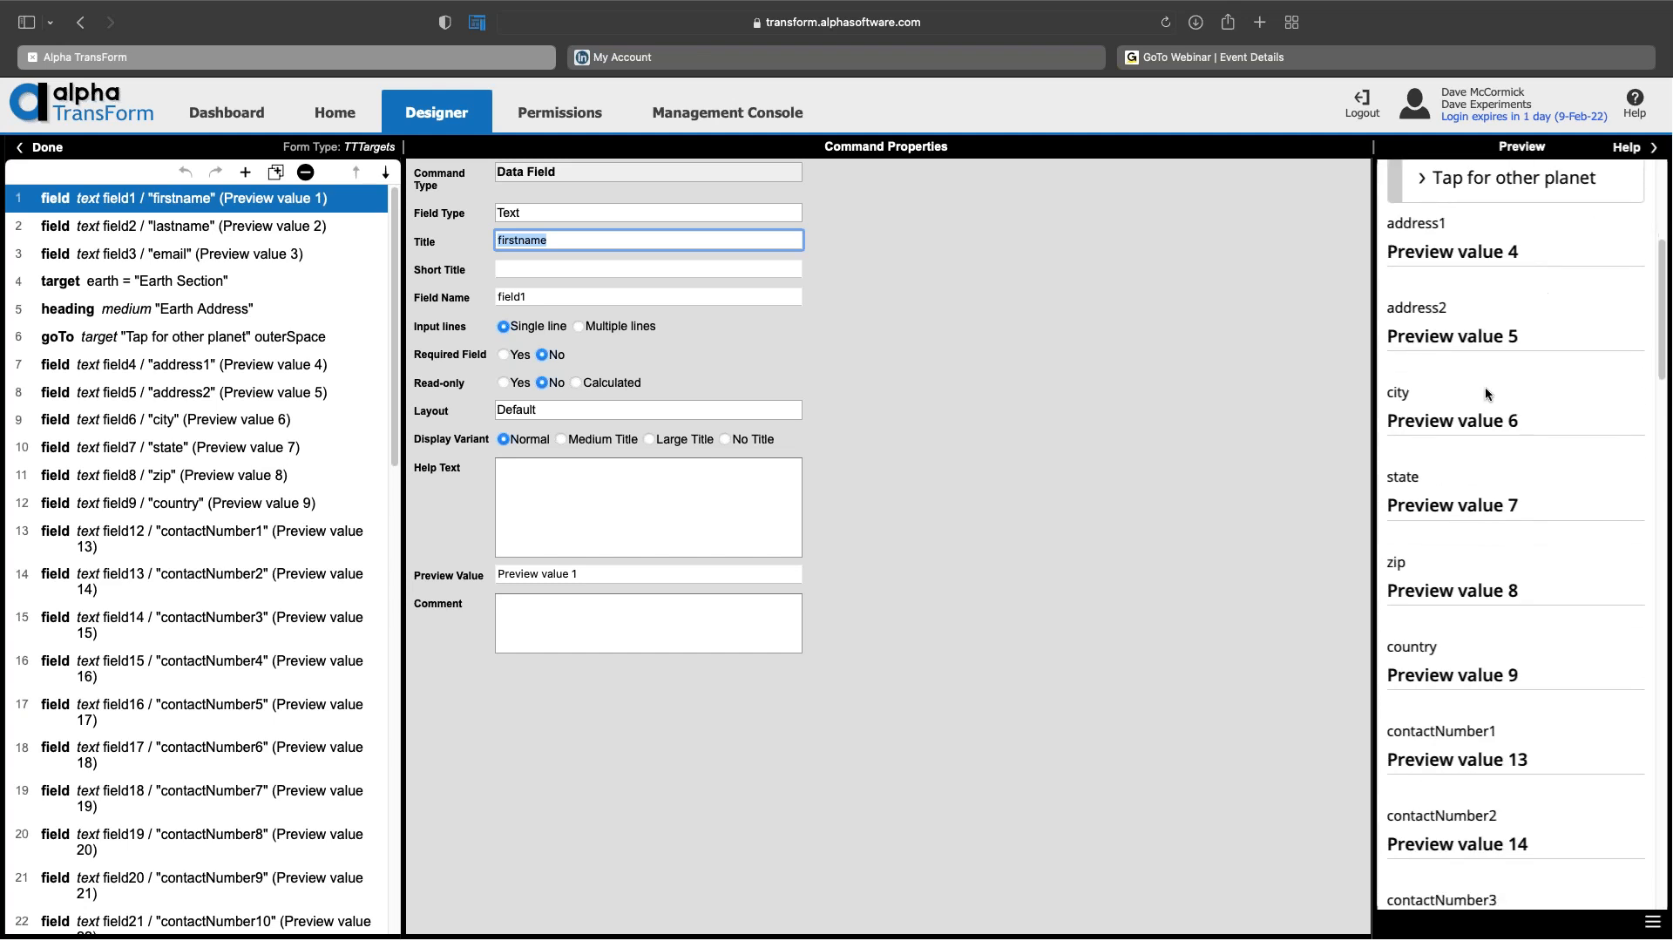
scroll(1467, 453, down, 2)
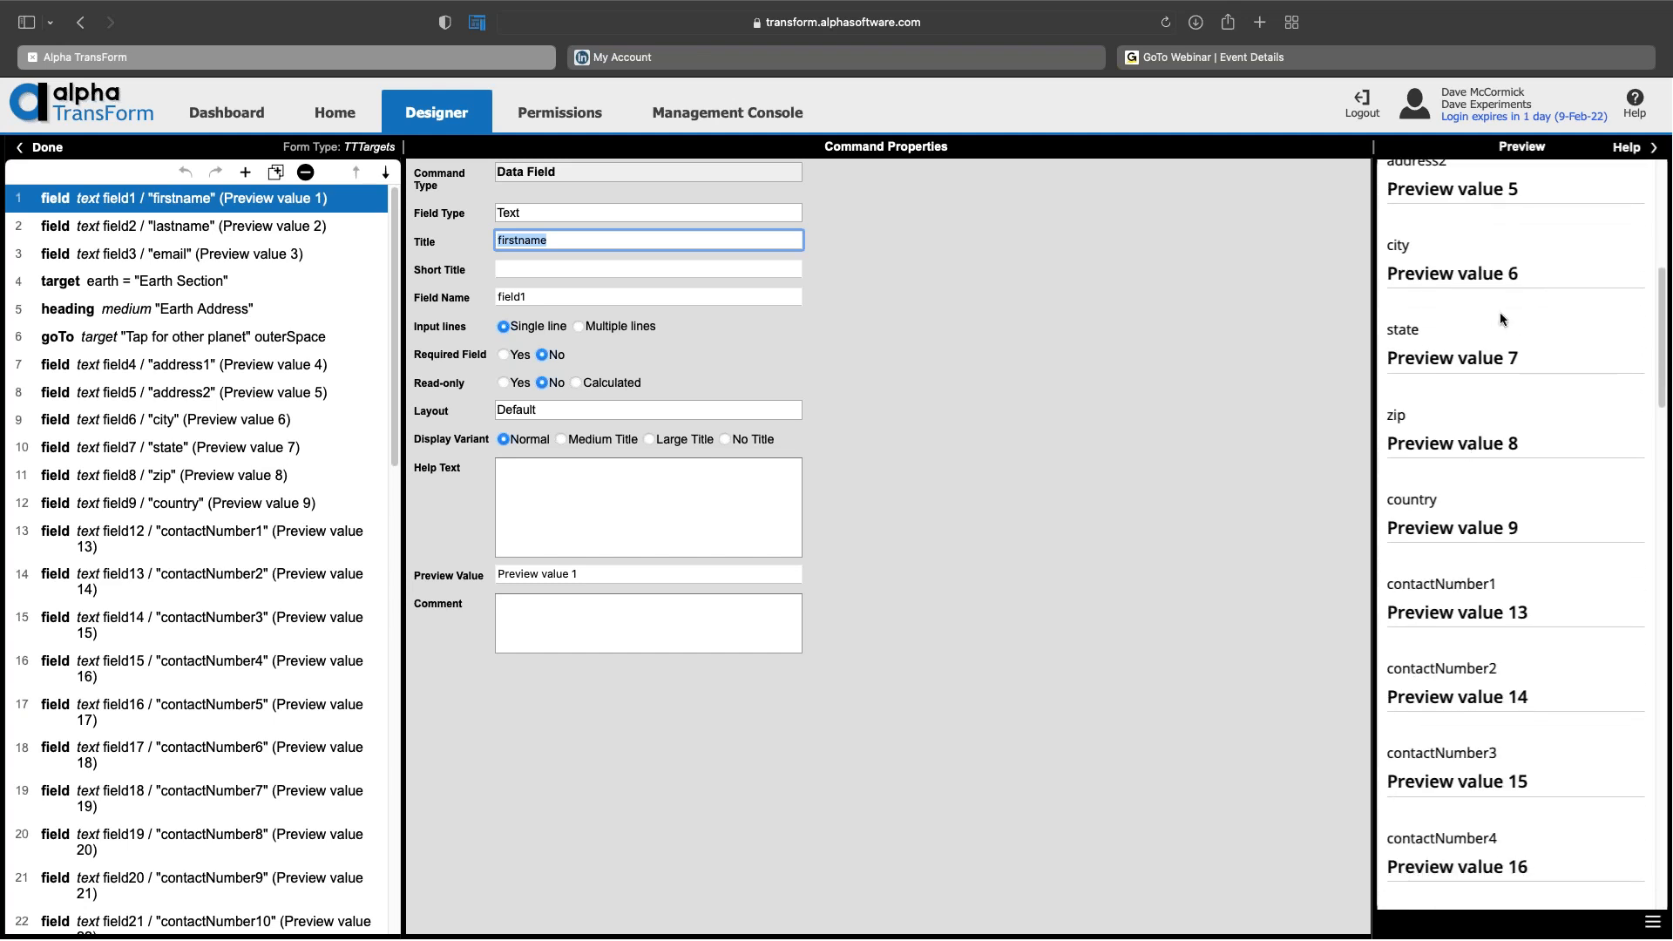
scroll(1484, 383, down, 2)
scroll(1480, 405, down, 5)
scroll(1487, 410, down, 3)
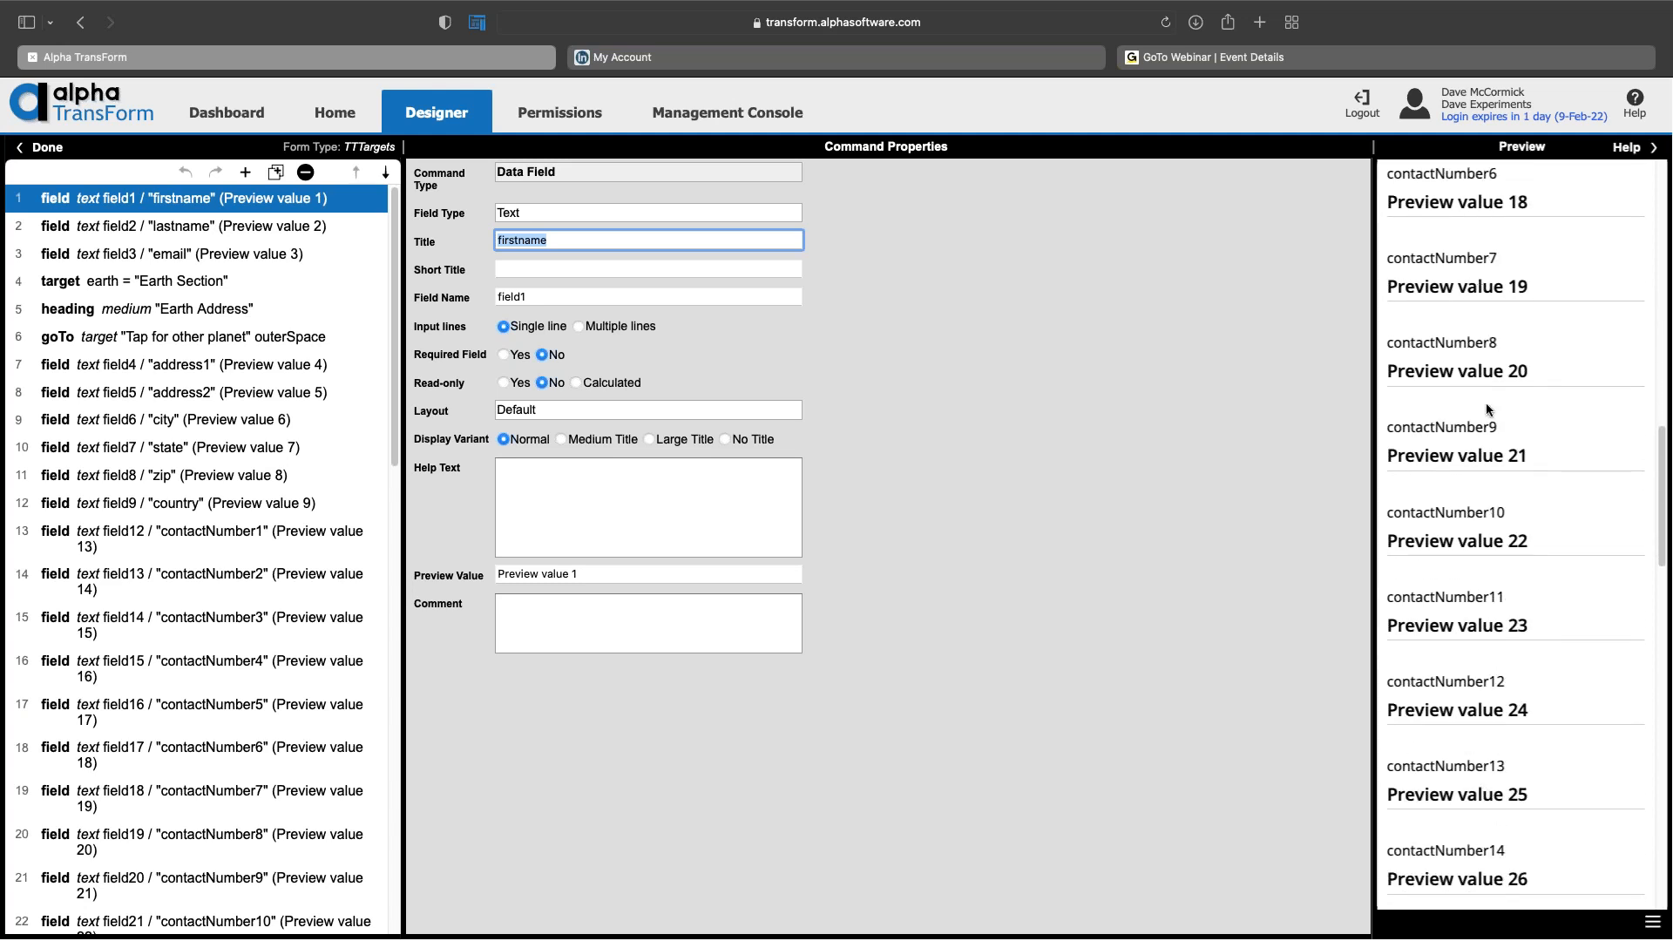
scroll(1515, 377, down, 4)
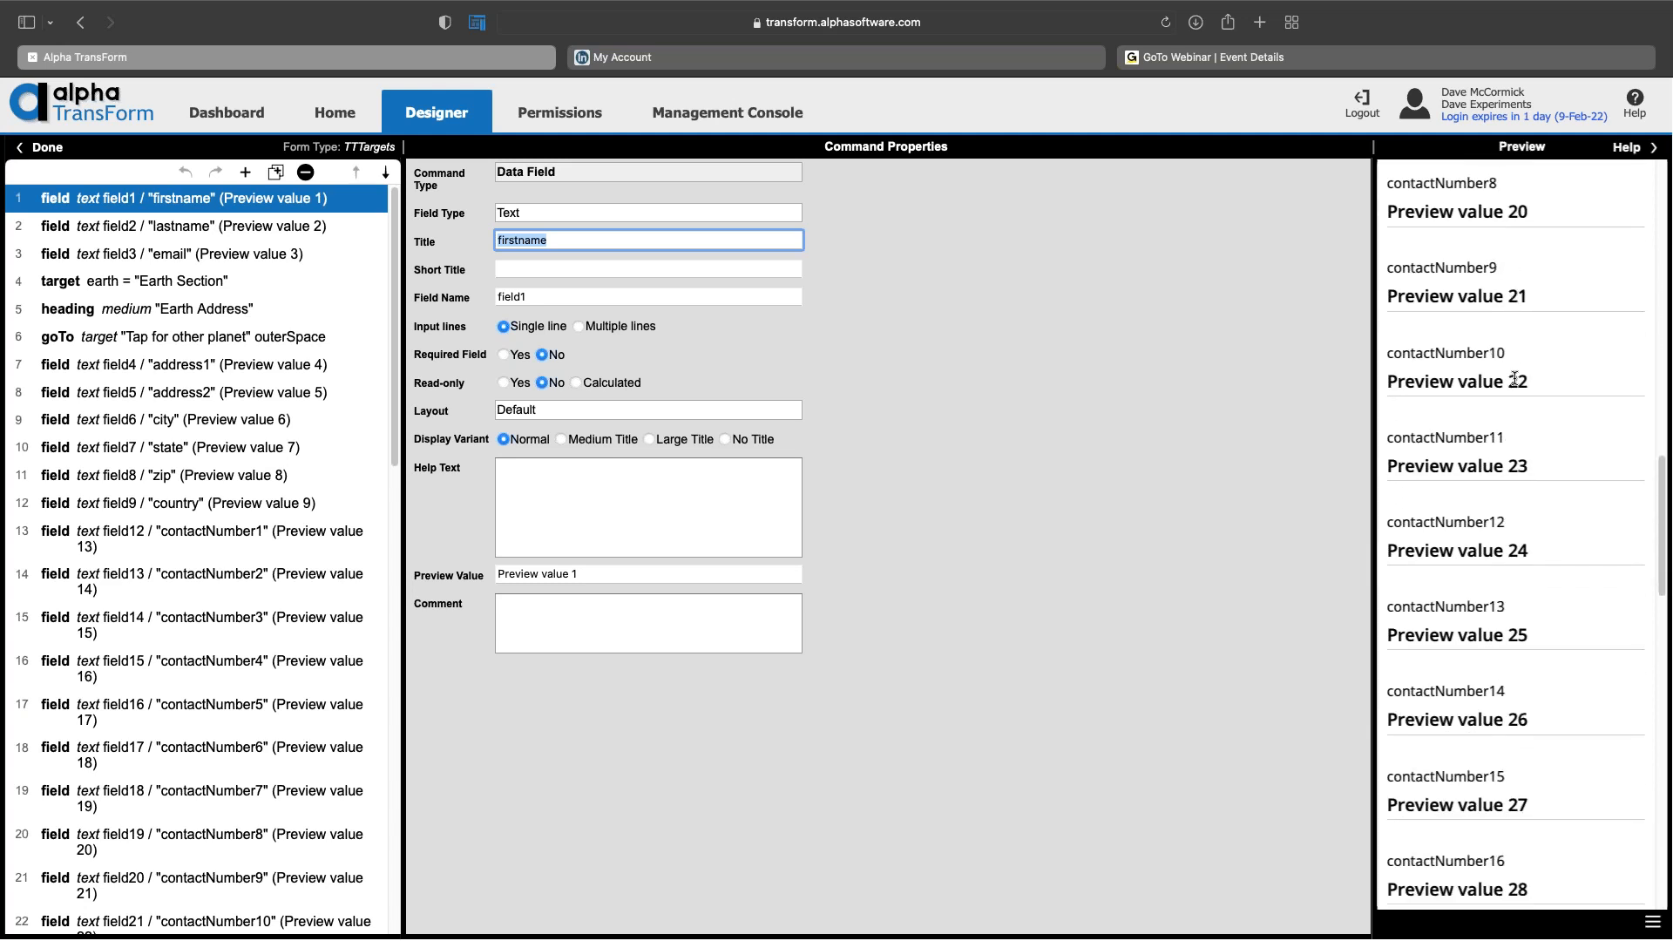
scroll(1515, 377, up, 4)
scroll(1515, 378, down, 2)
scroll(1487, 327, up, 15)
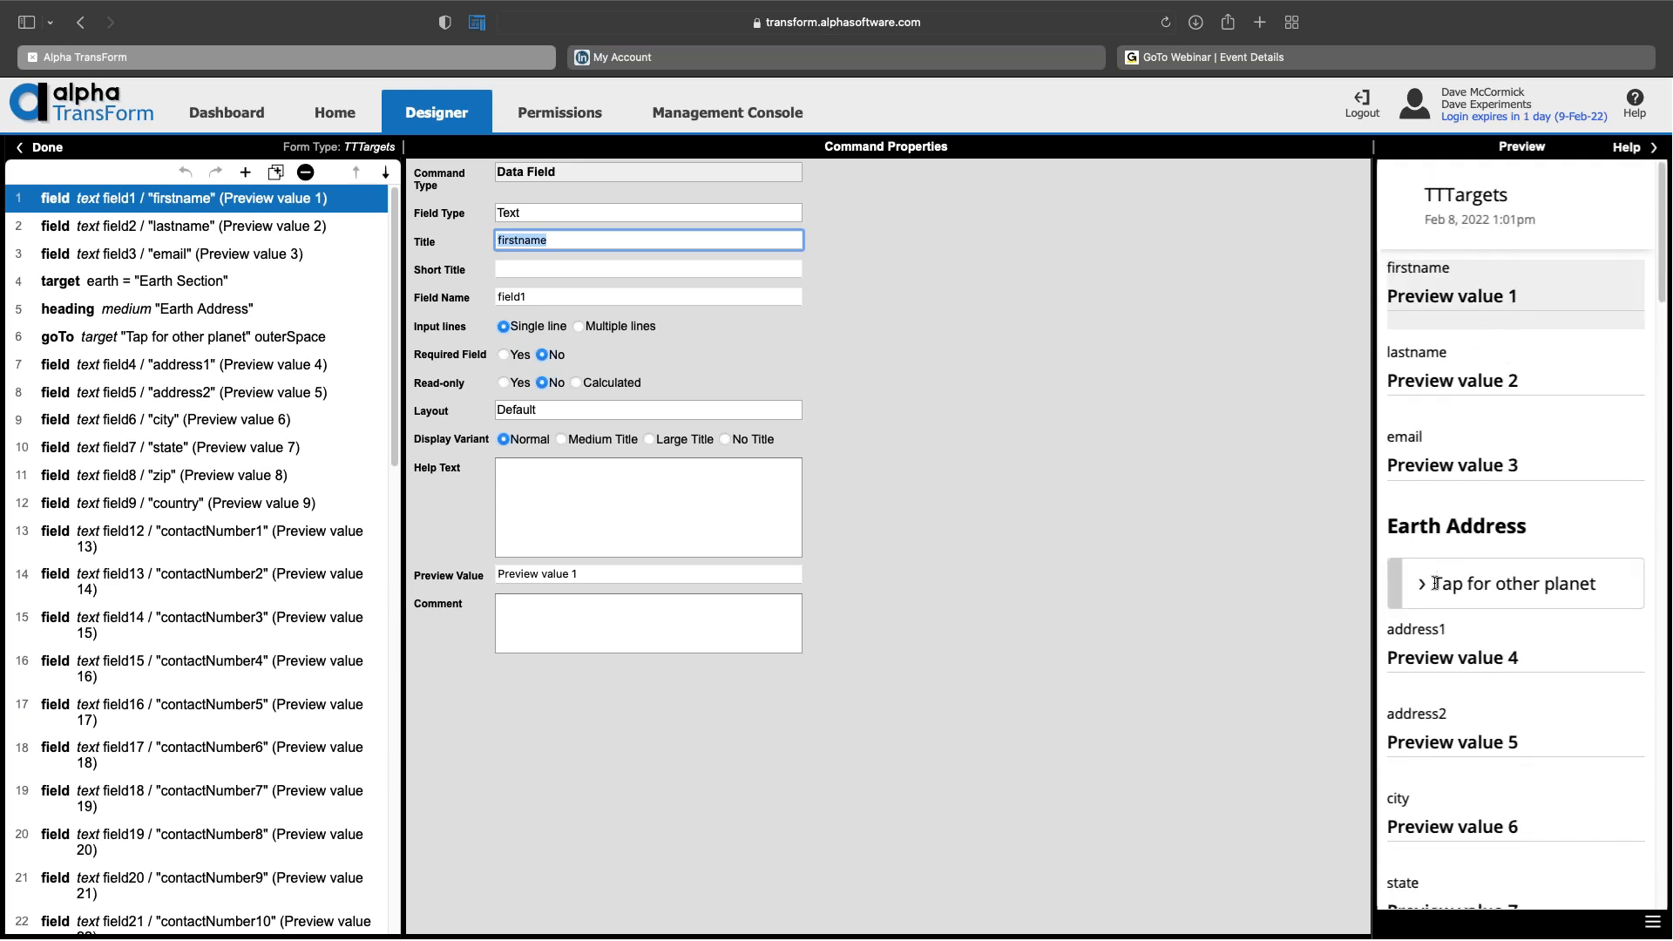
scroll(1511, 575, down, 20)
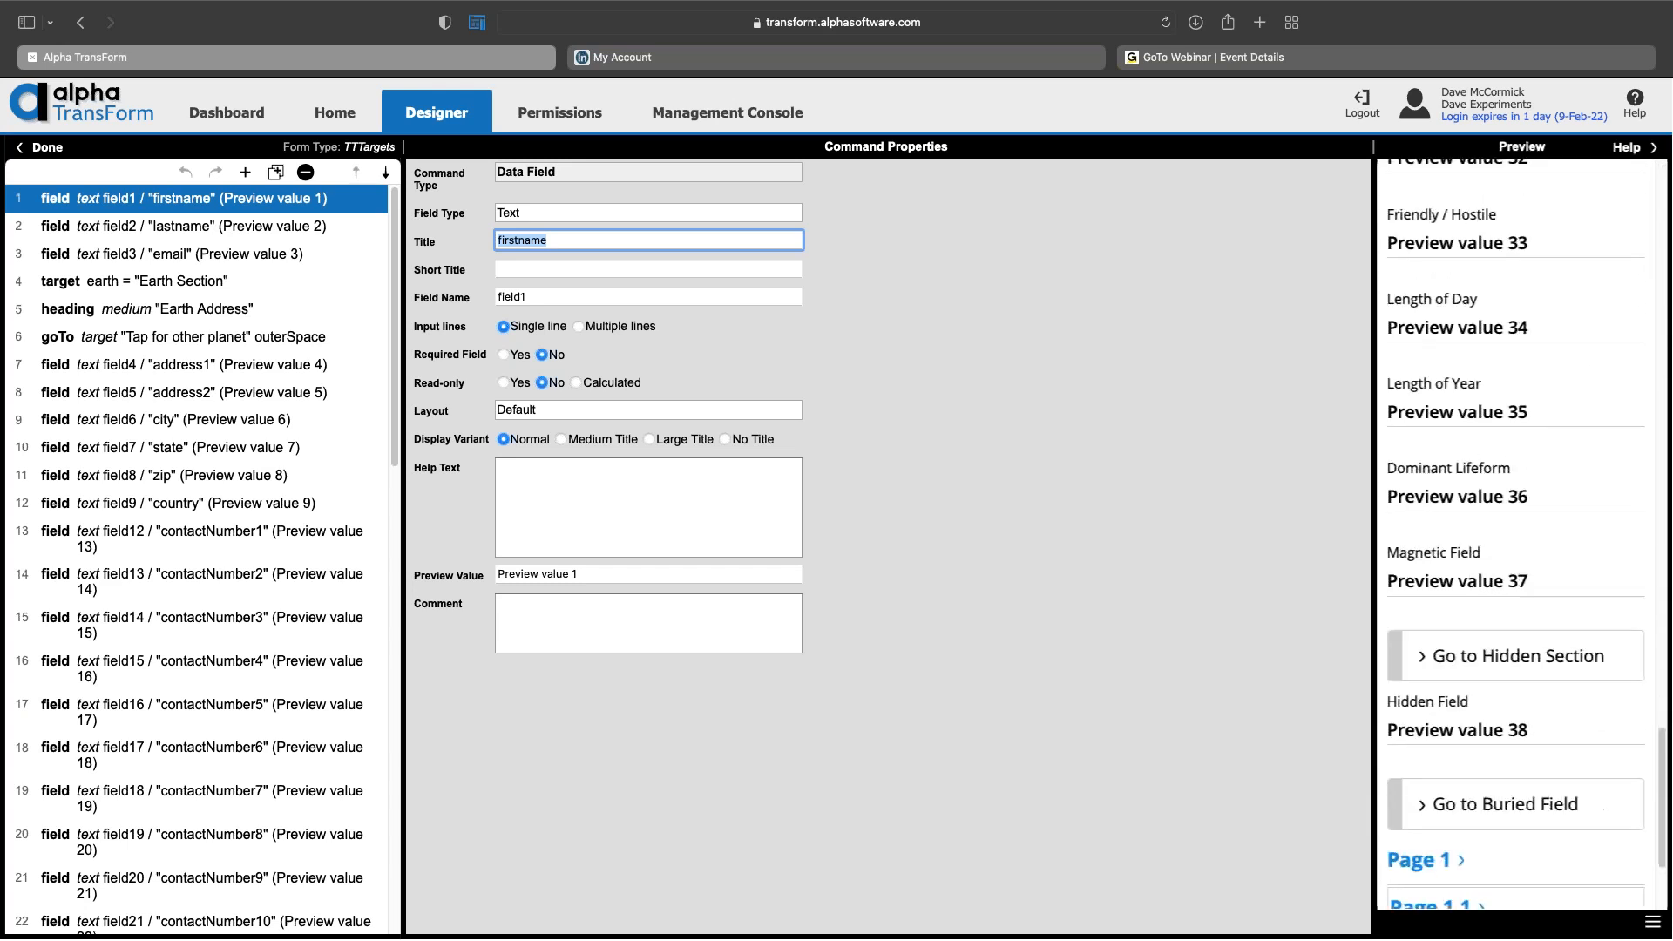
scroll(1515, 523, down, 5)
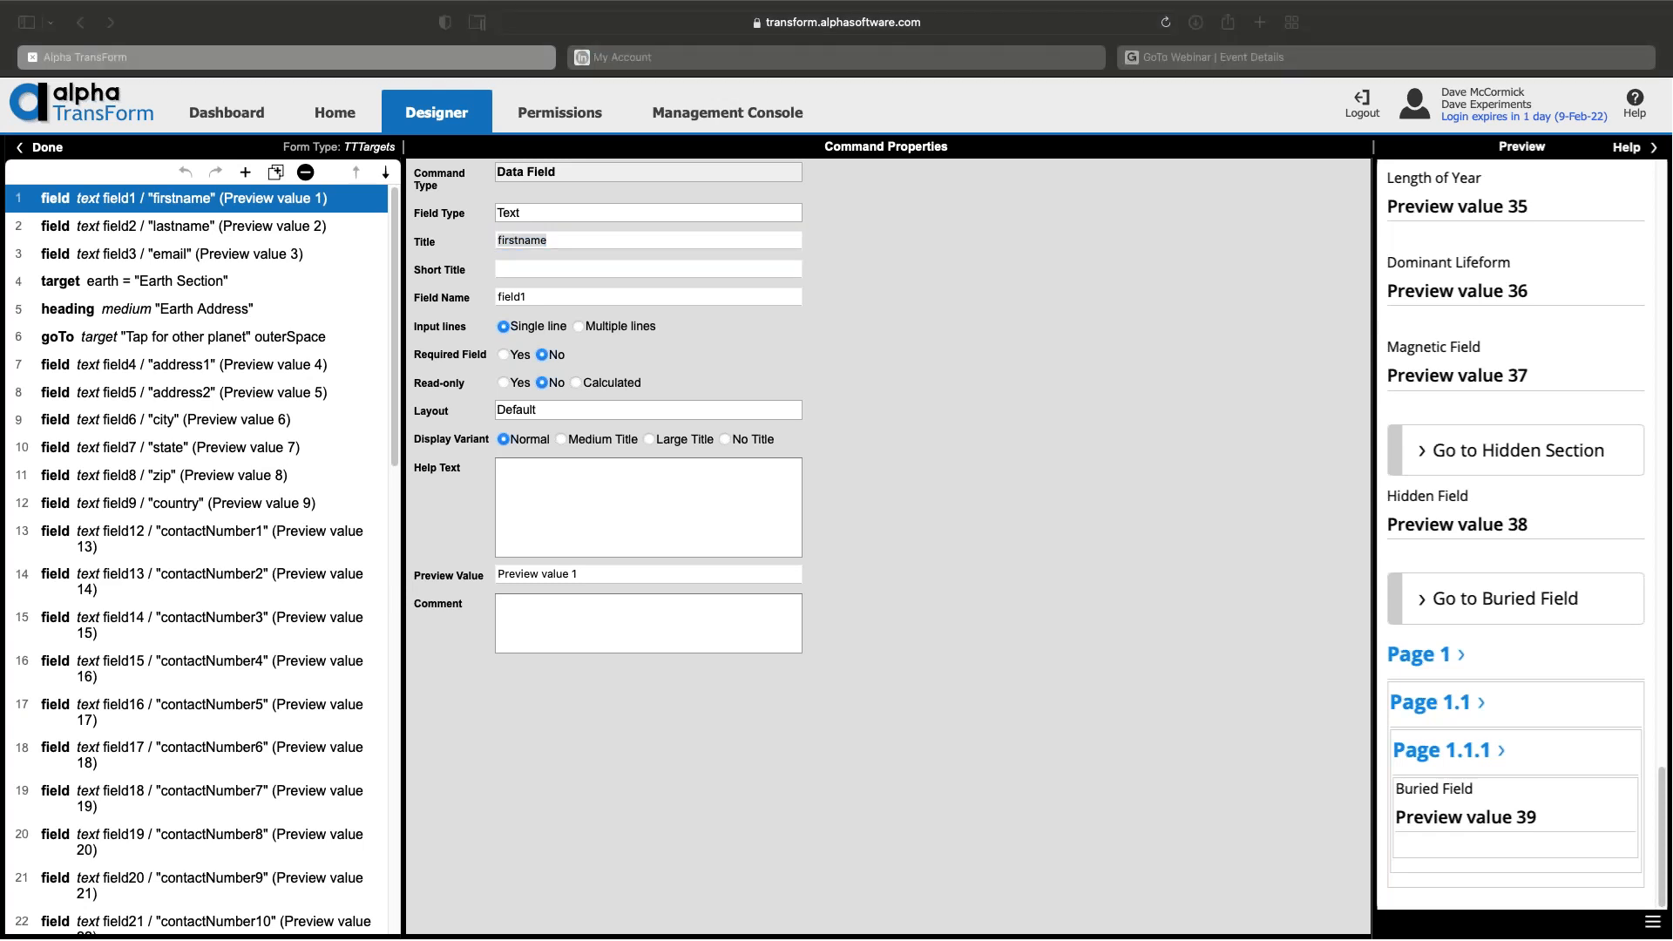
click(883, 4)
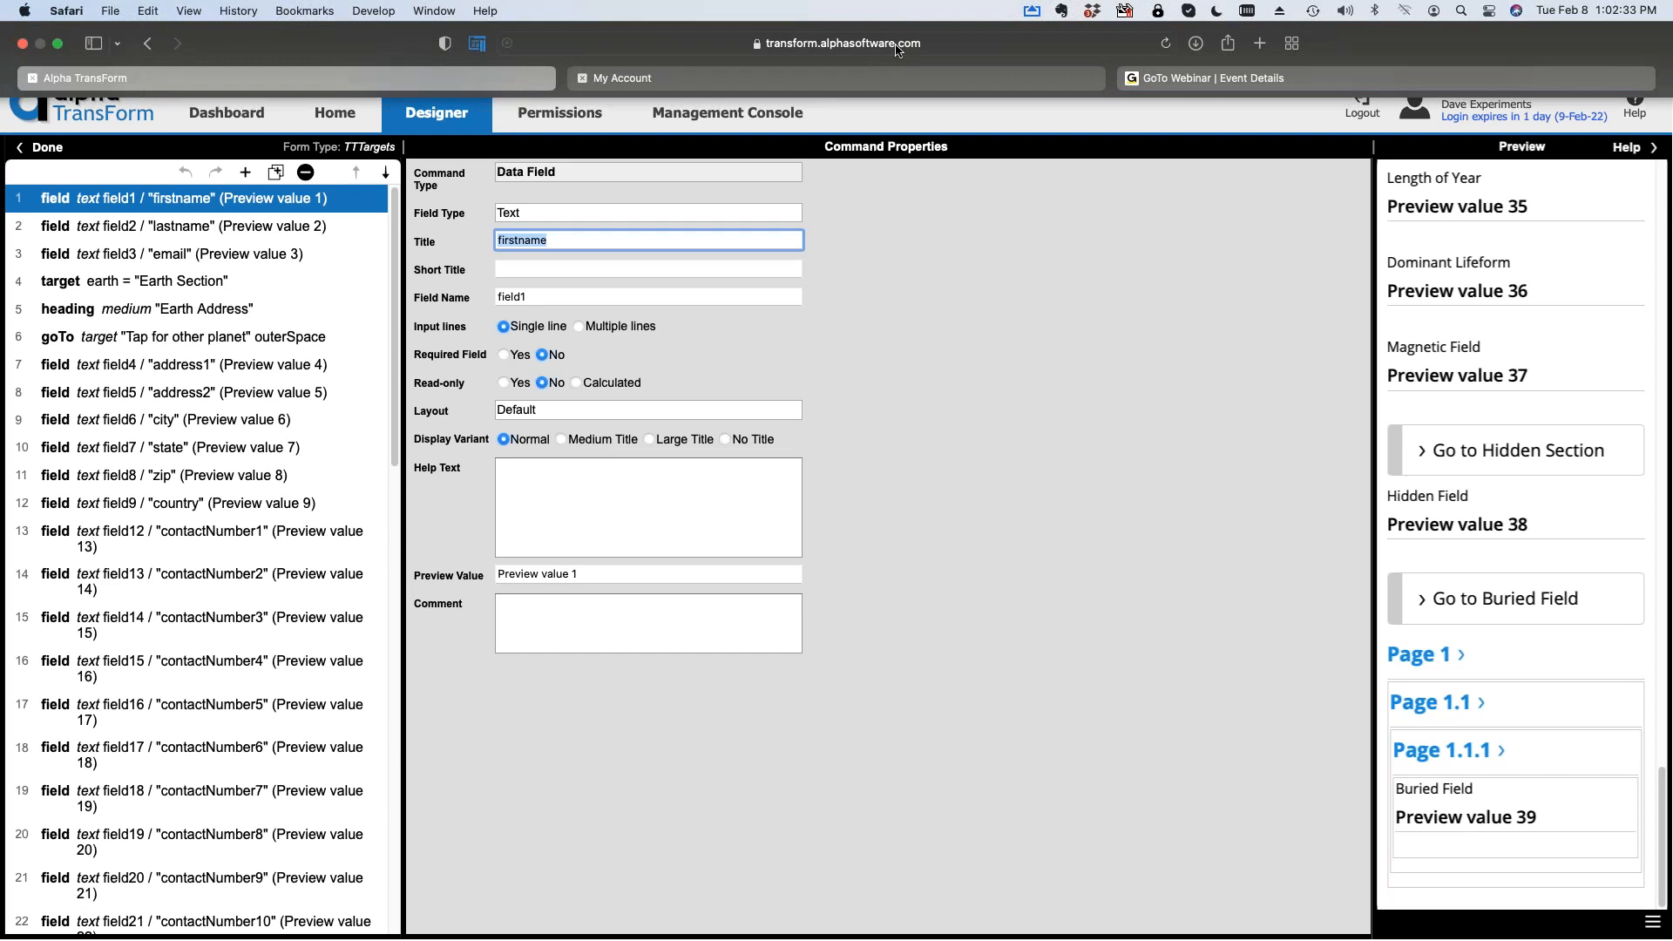
Step: Exit browser full screen and move the AirServer phone mirror aside to uncover the Preview pane
click(58, 44)
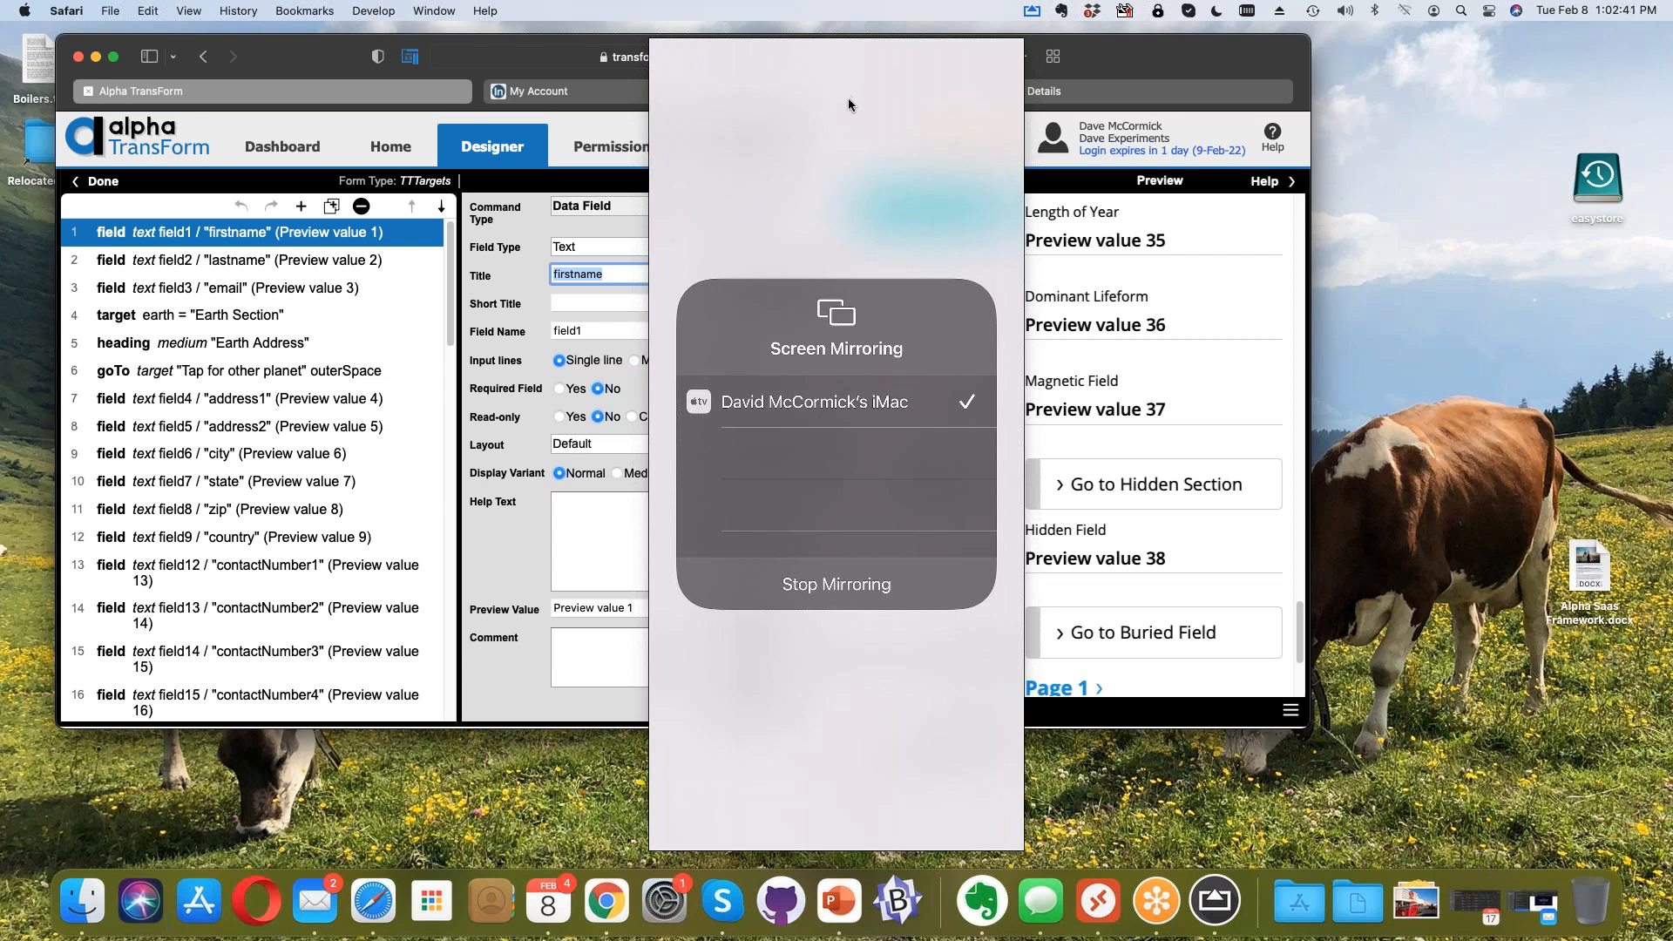
click(848, 103)
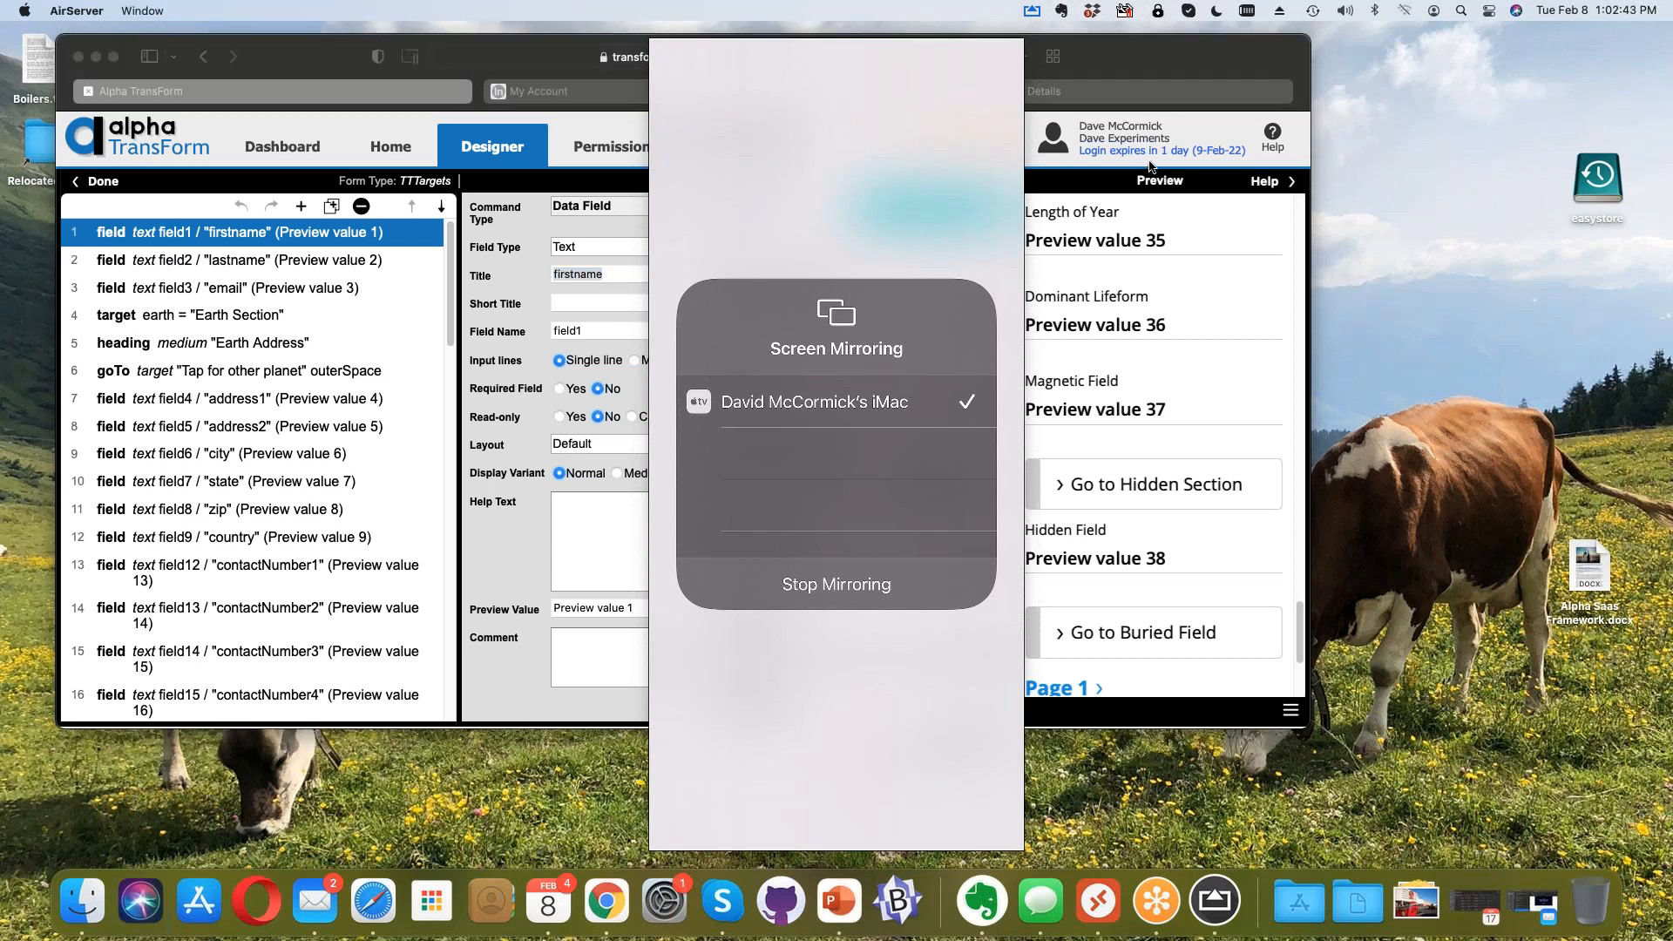
drag(836, 104, 889, 101)
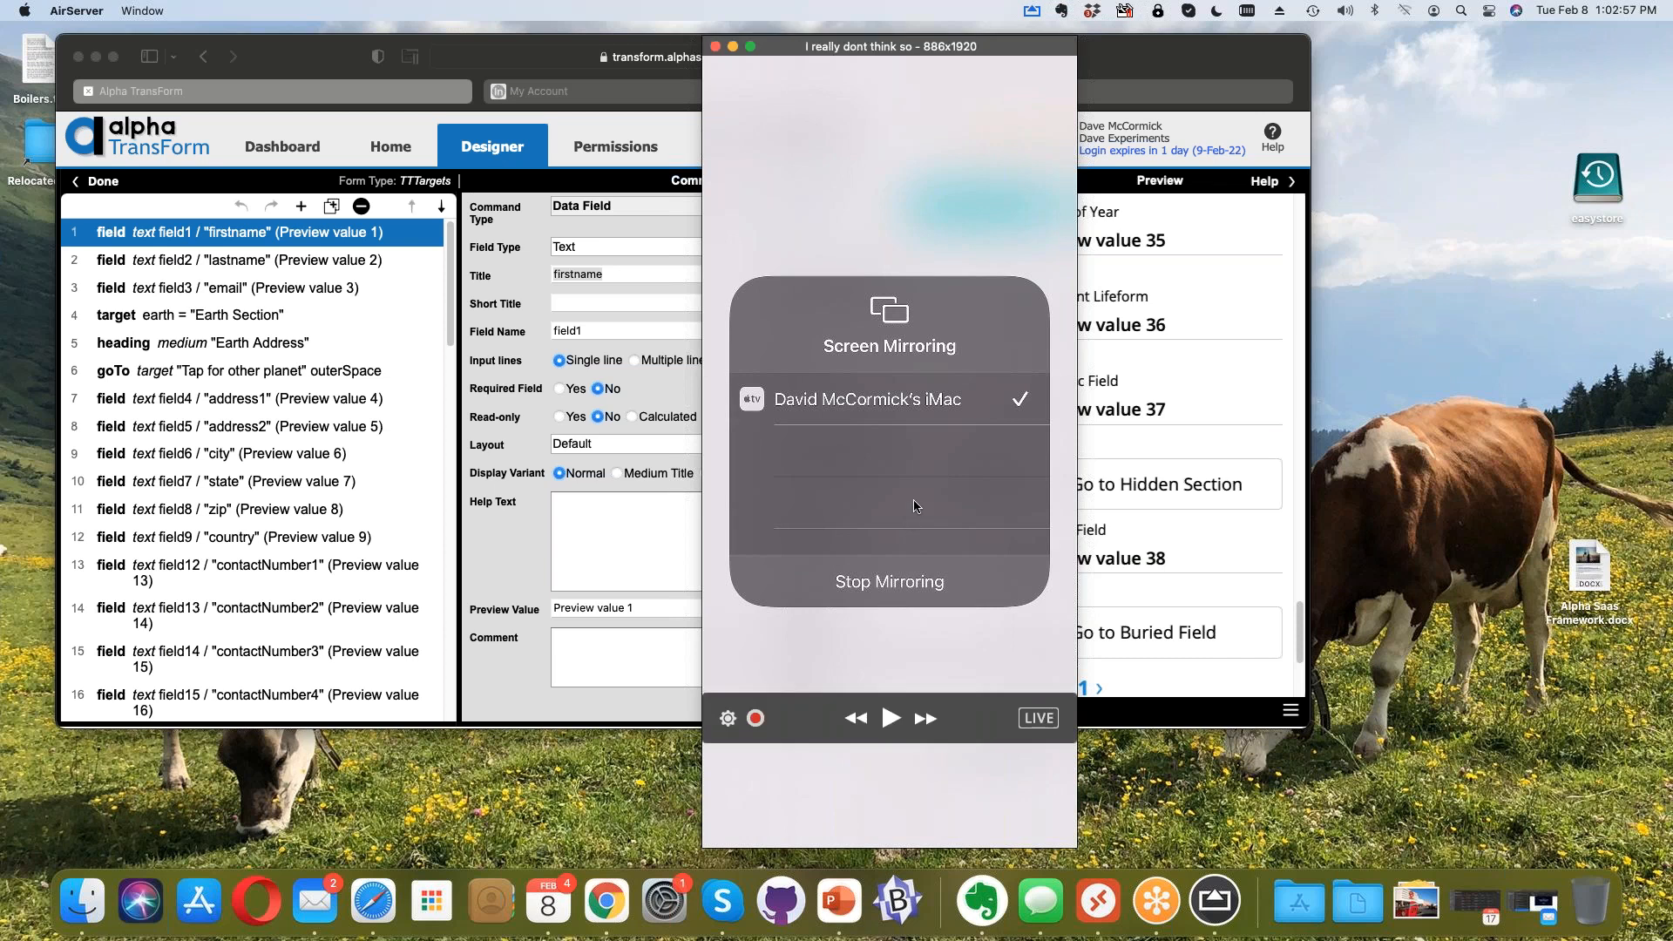
drag(944, 163, 838, 166)
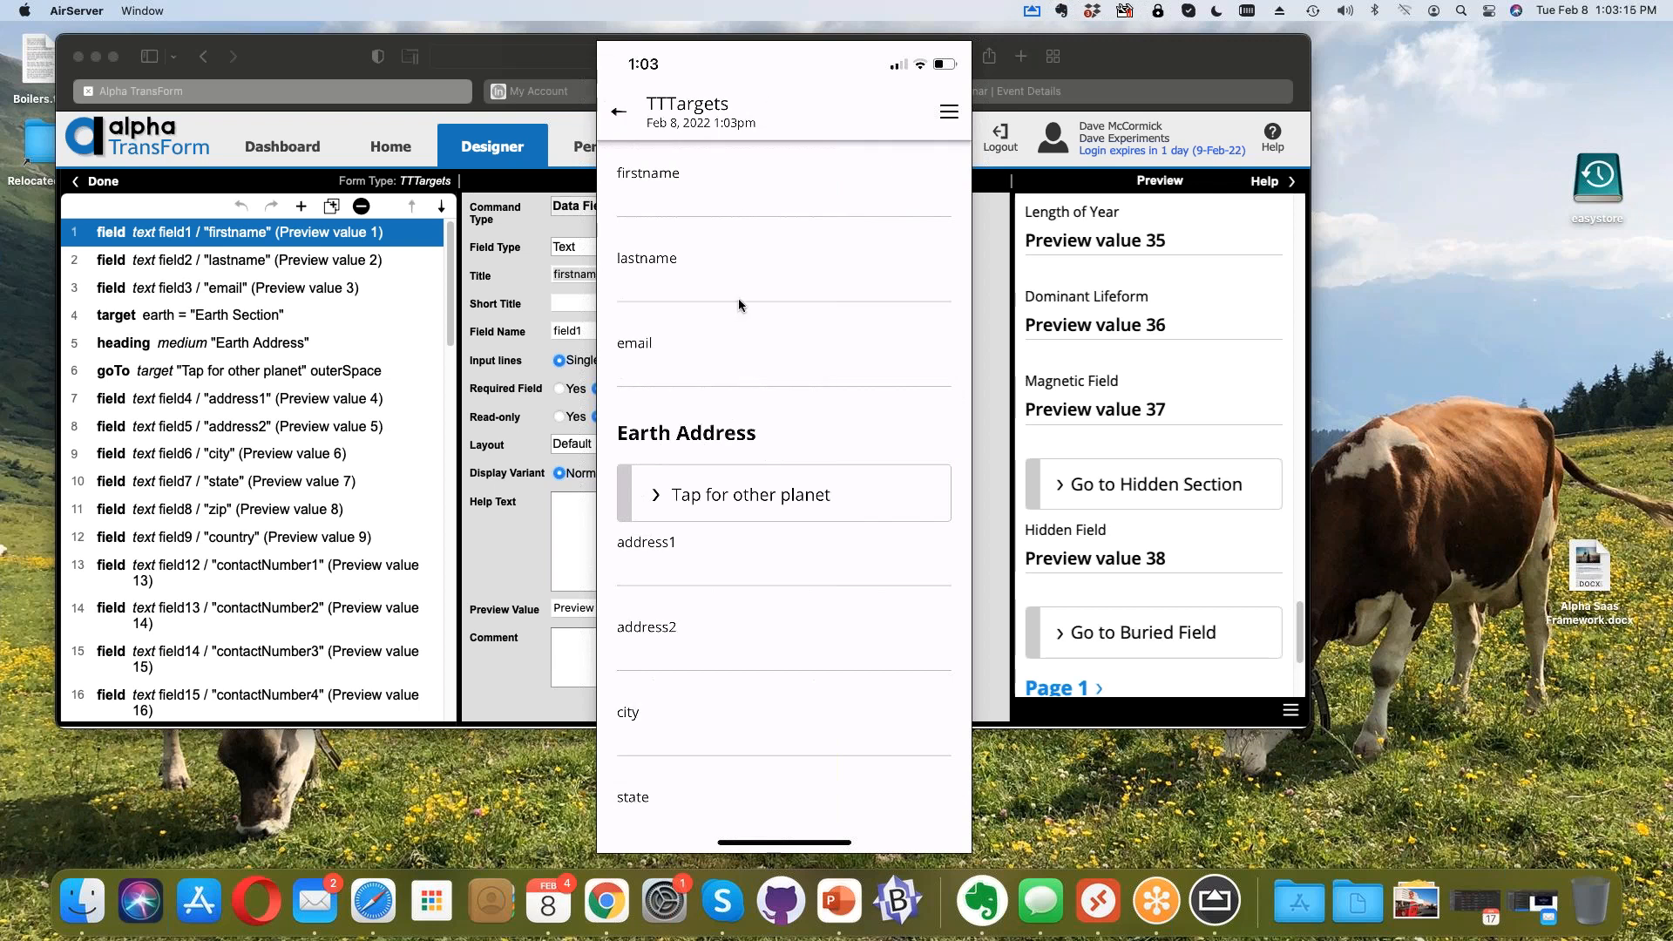
Step: On the phone, jump to Planets Other Than Earth and back to Earth Address, then open the menu
click(732, 494)
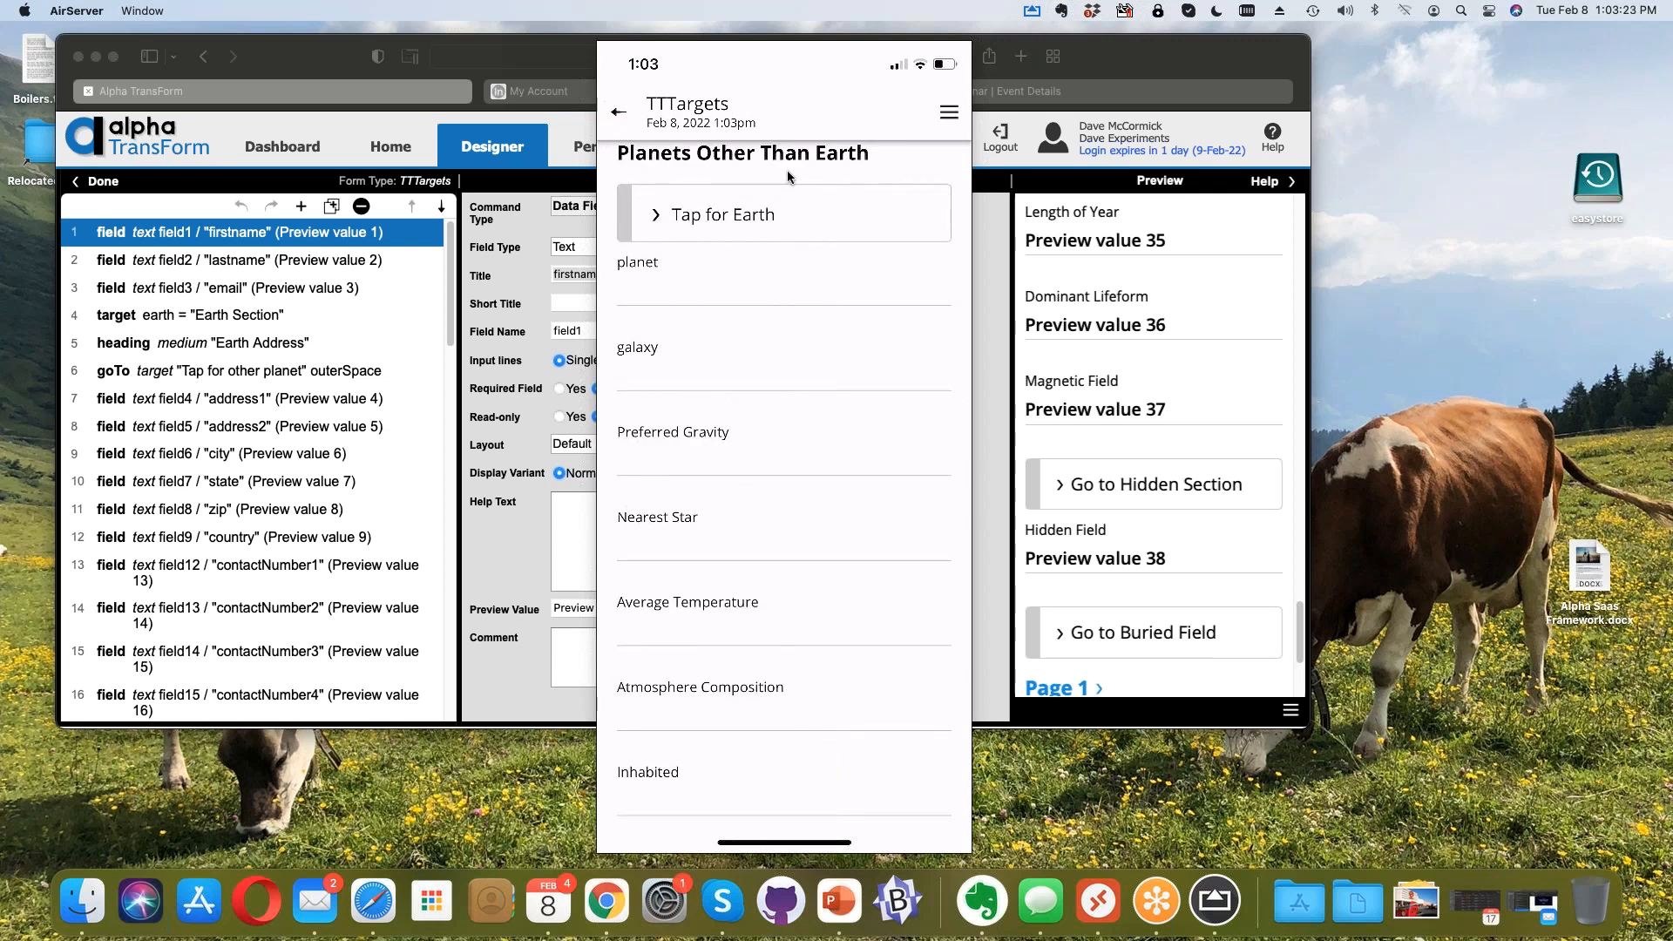
click(780, 217)
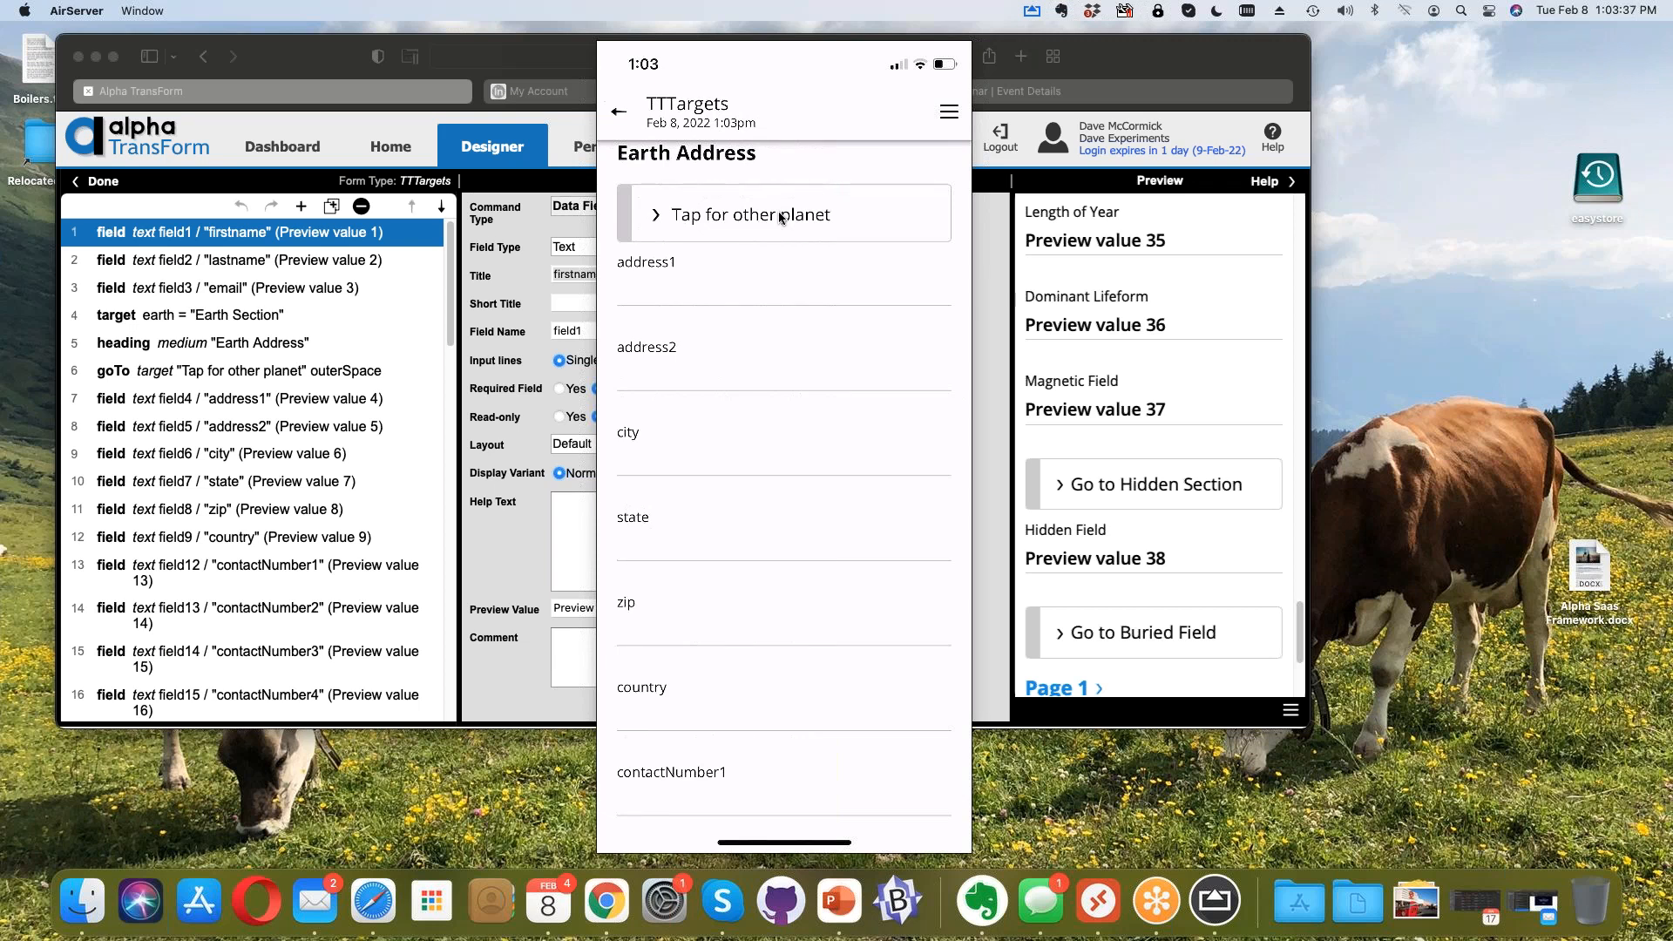
click(928, 107)
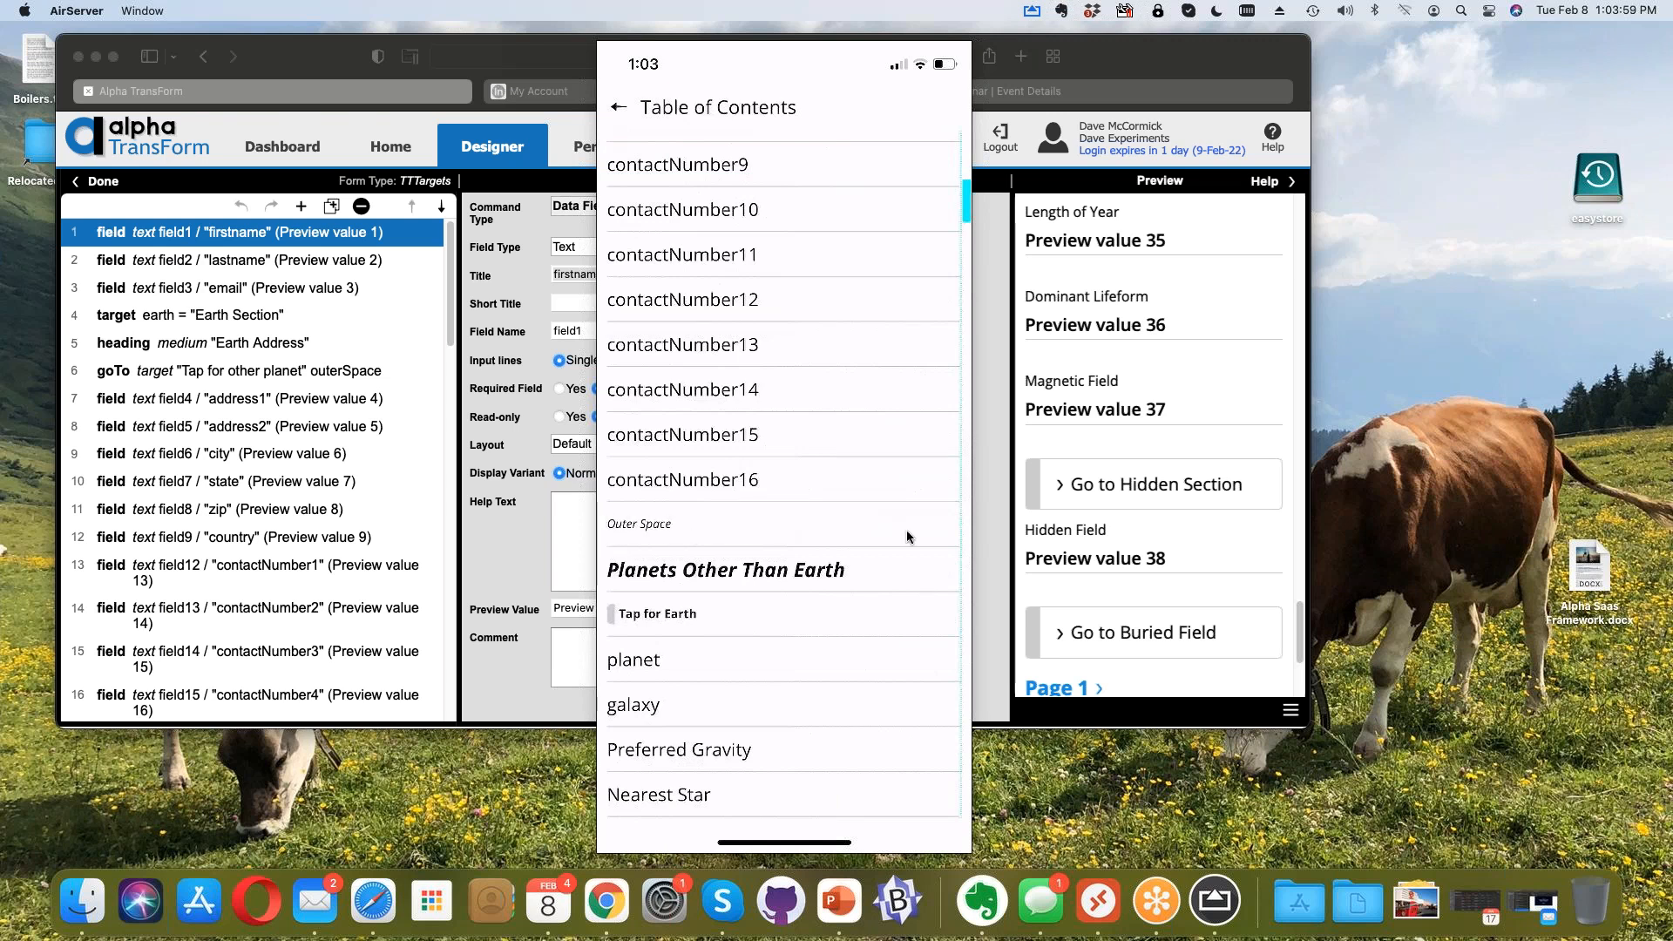
scroll(1107, 471, down, 1)
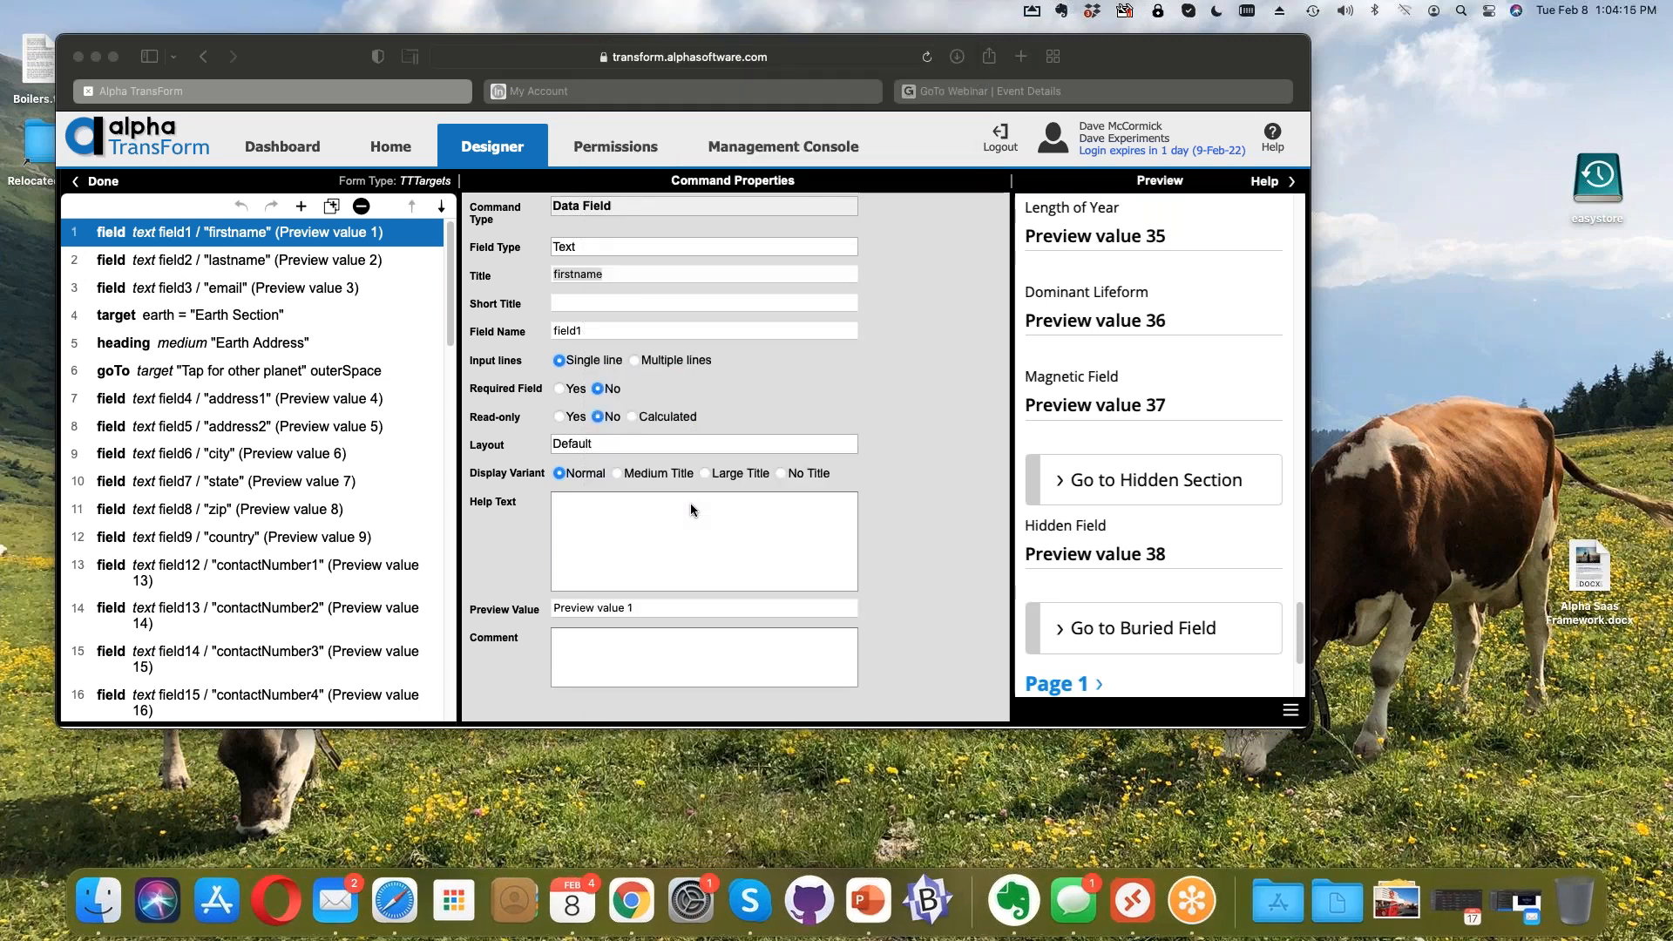
Step: Bring the designer forward and select the earth target ('Earth Section') definition
click(190, 53)
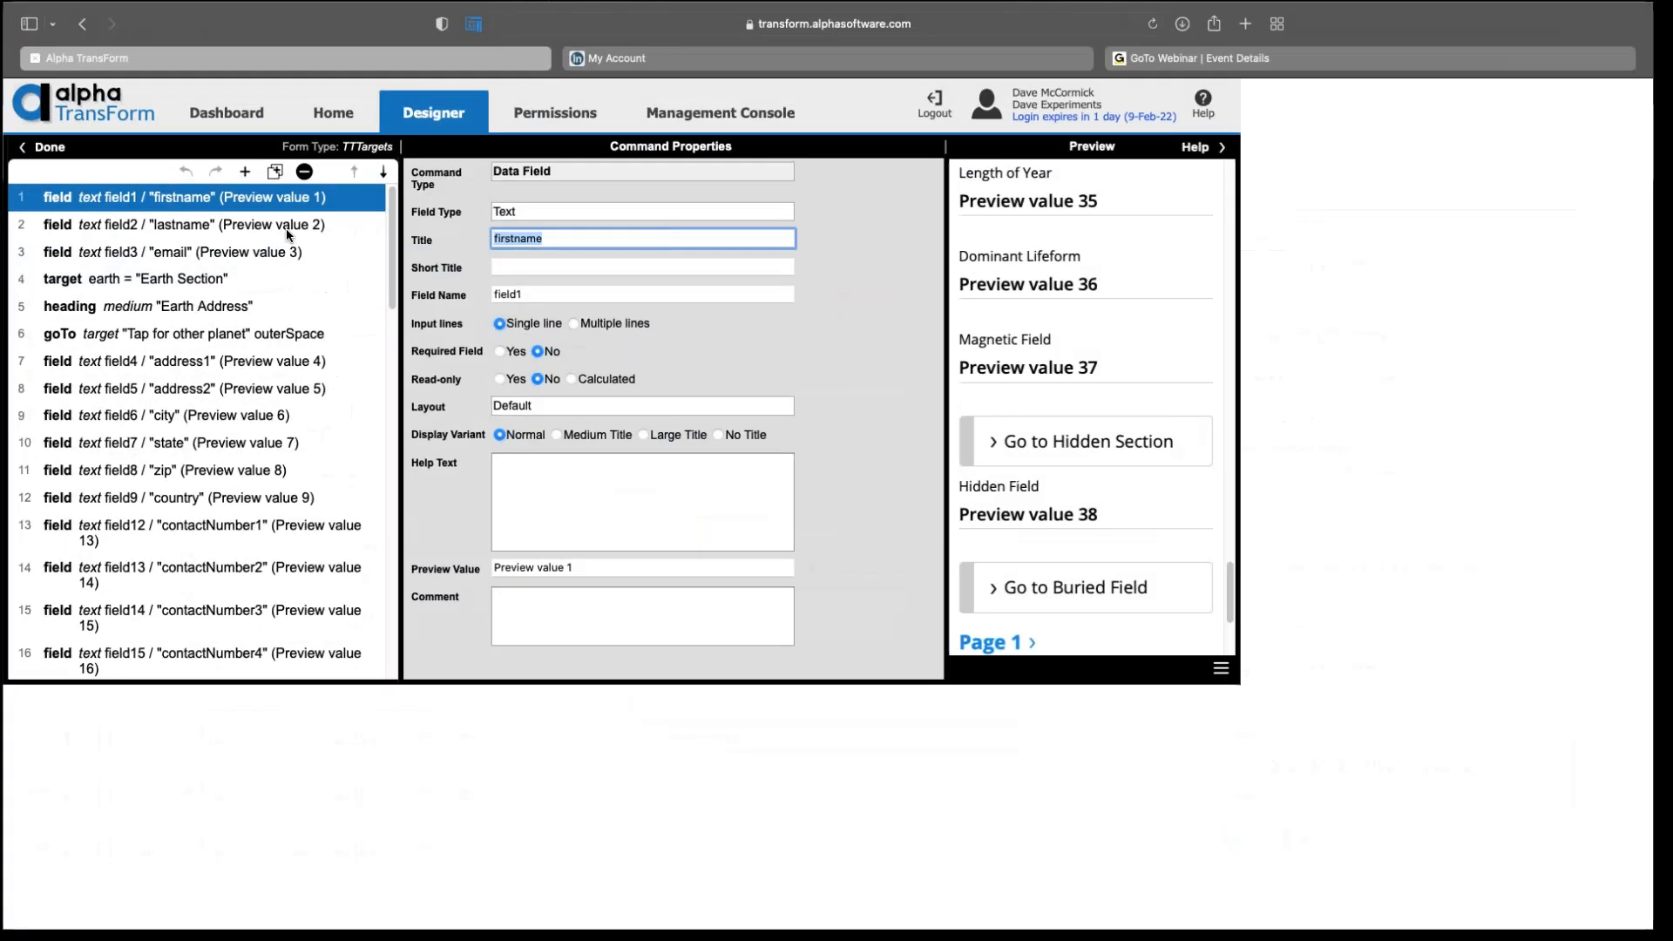
scroll(305, 198, down, 1)
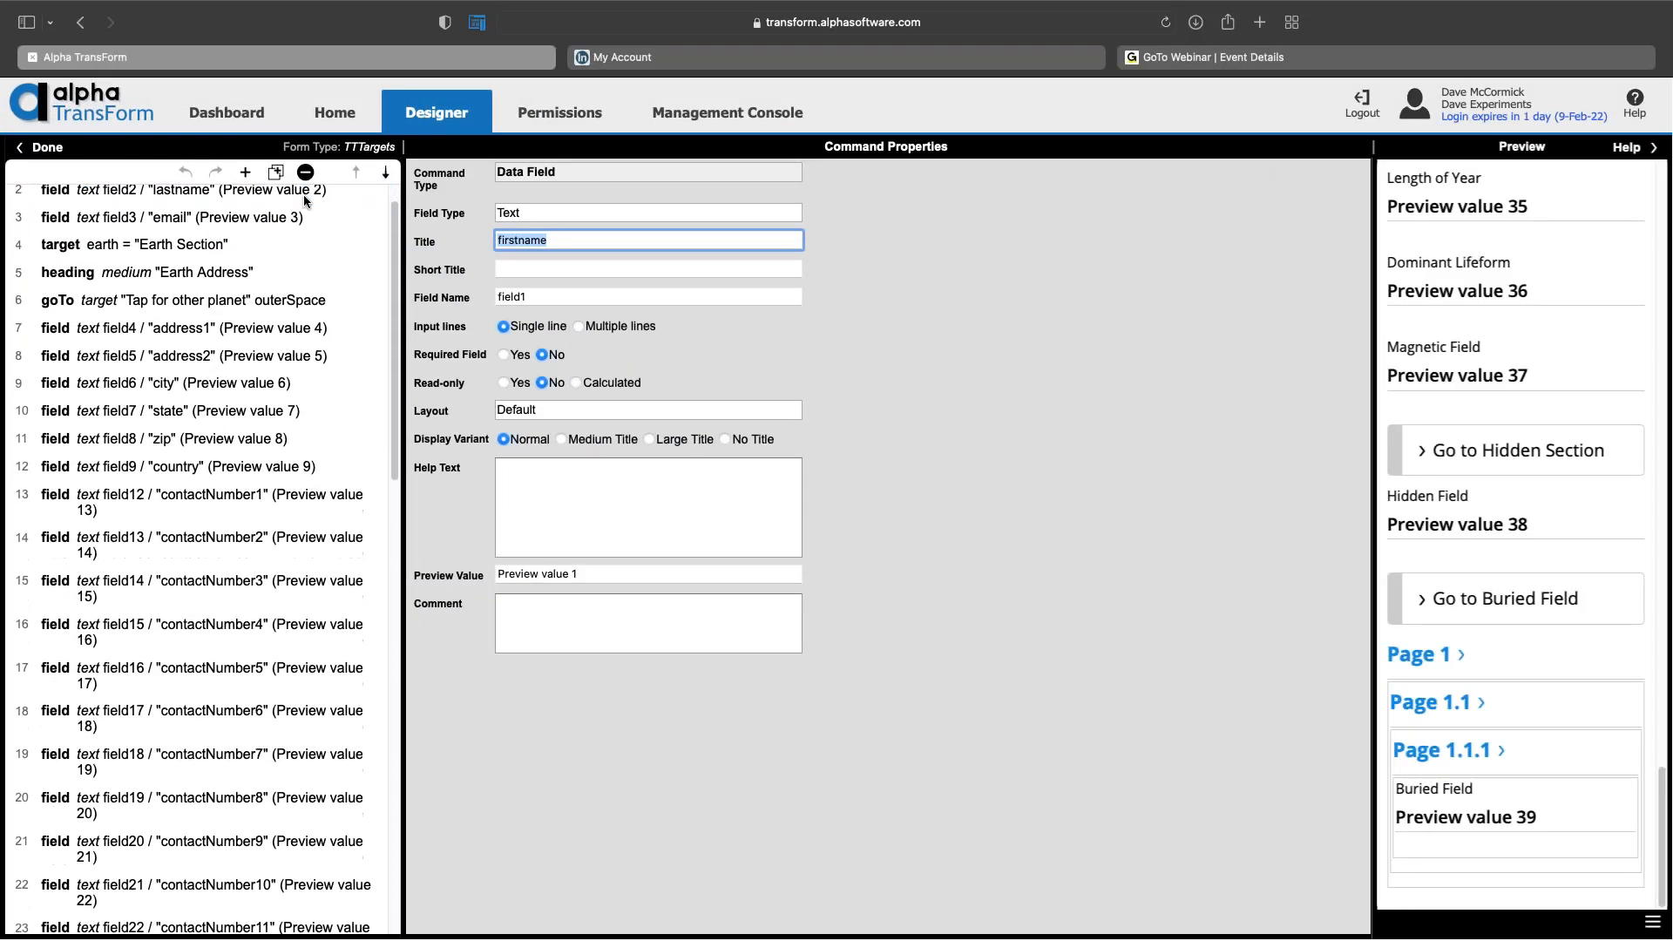
click(216, 241)
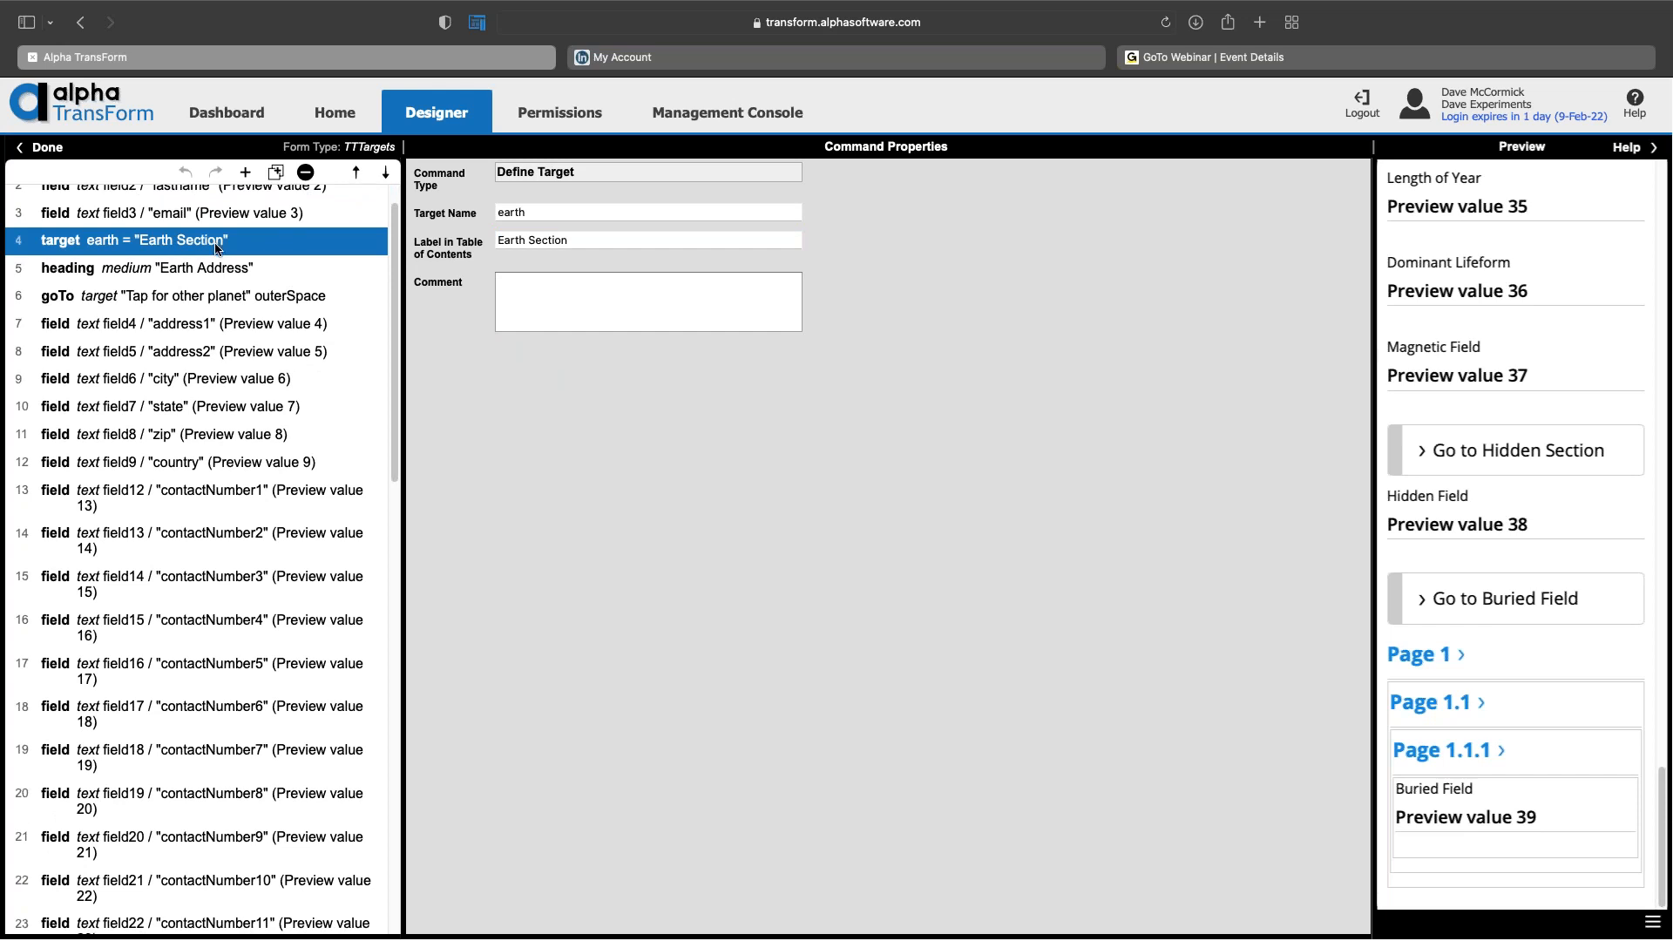
Step: Select row 29, the outerSpace target labelled 'Outer Space'
scroll(216, 249, down, 1)
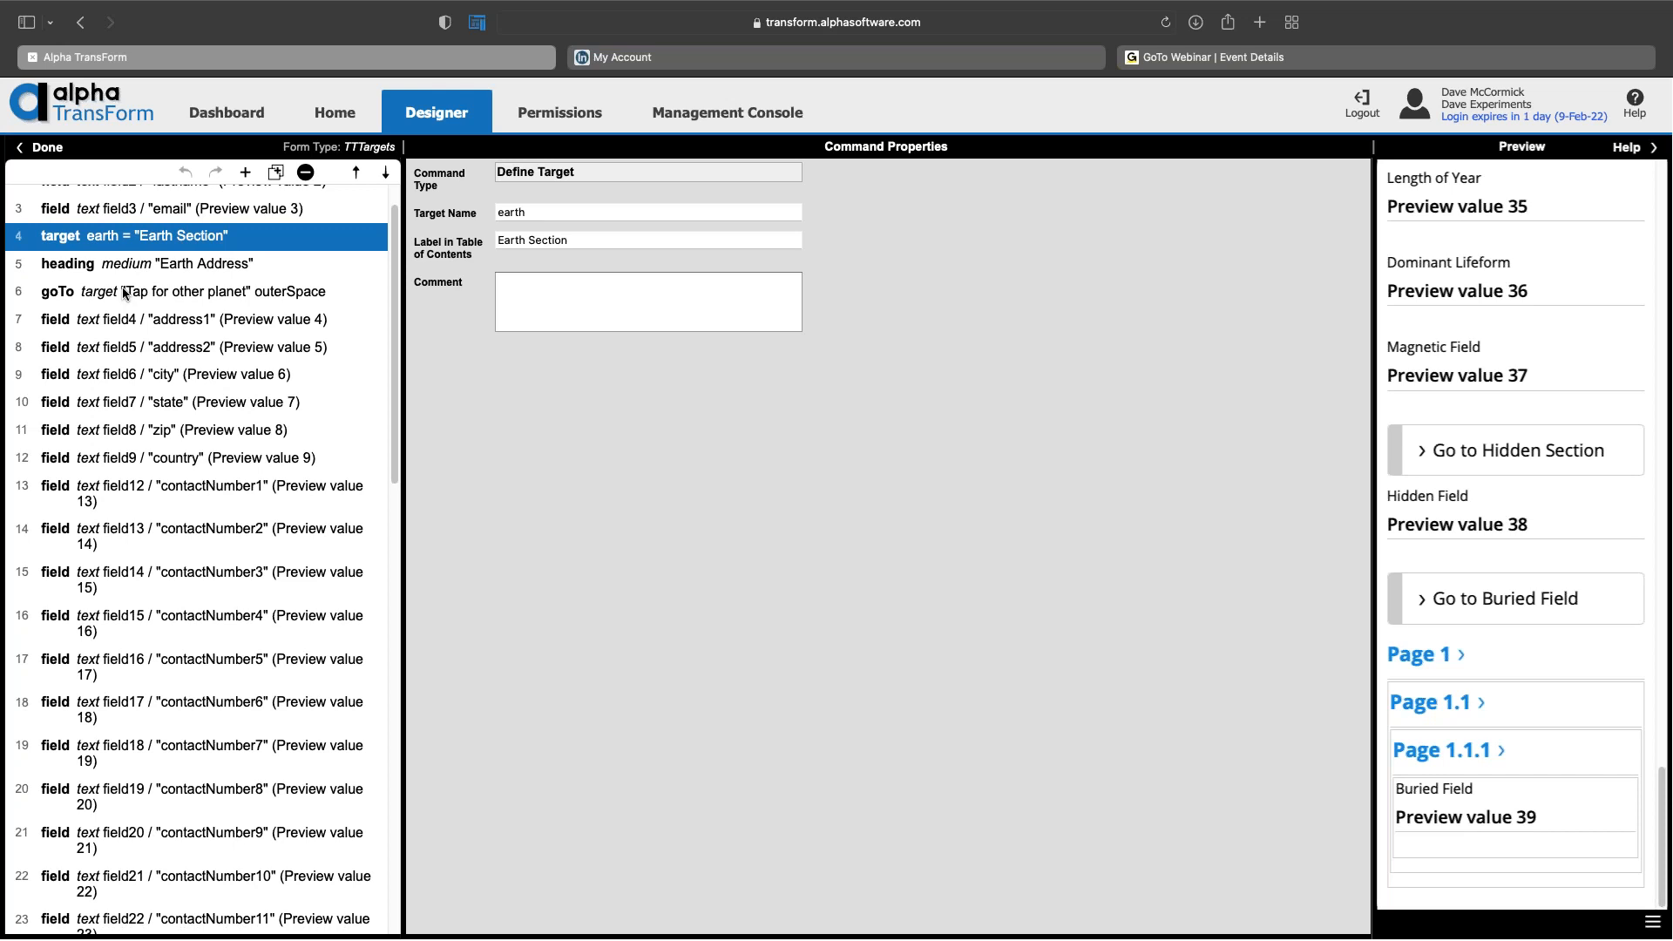
scroll(163, 279, down, 10)
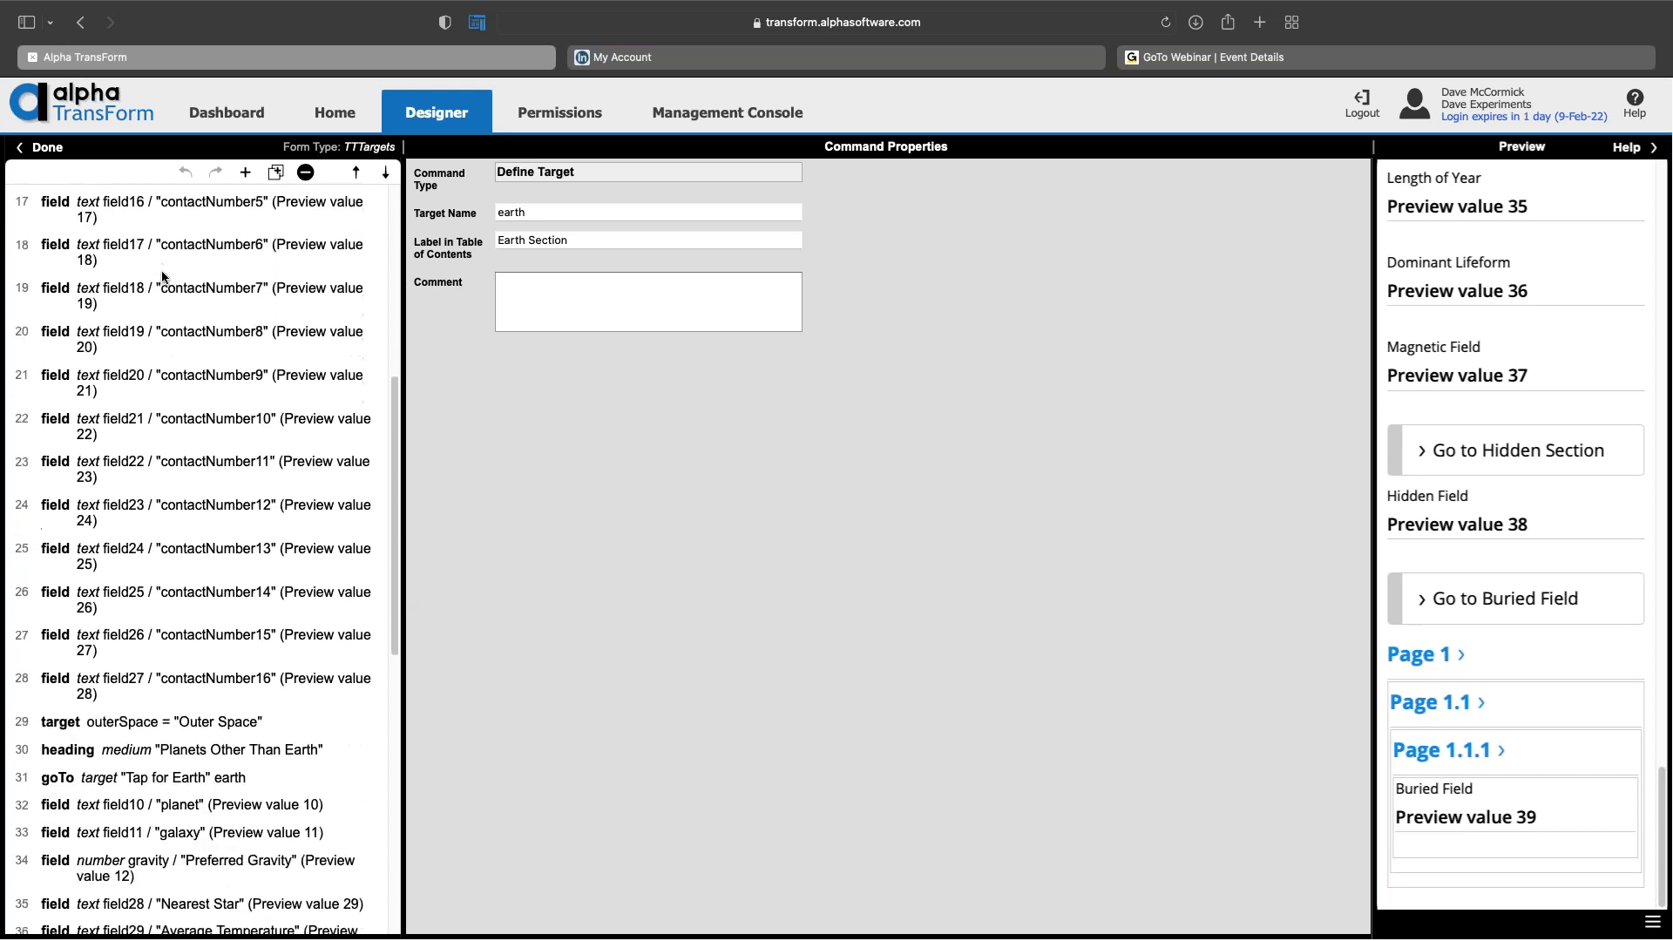
scroll(163, 278, down, 2)
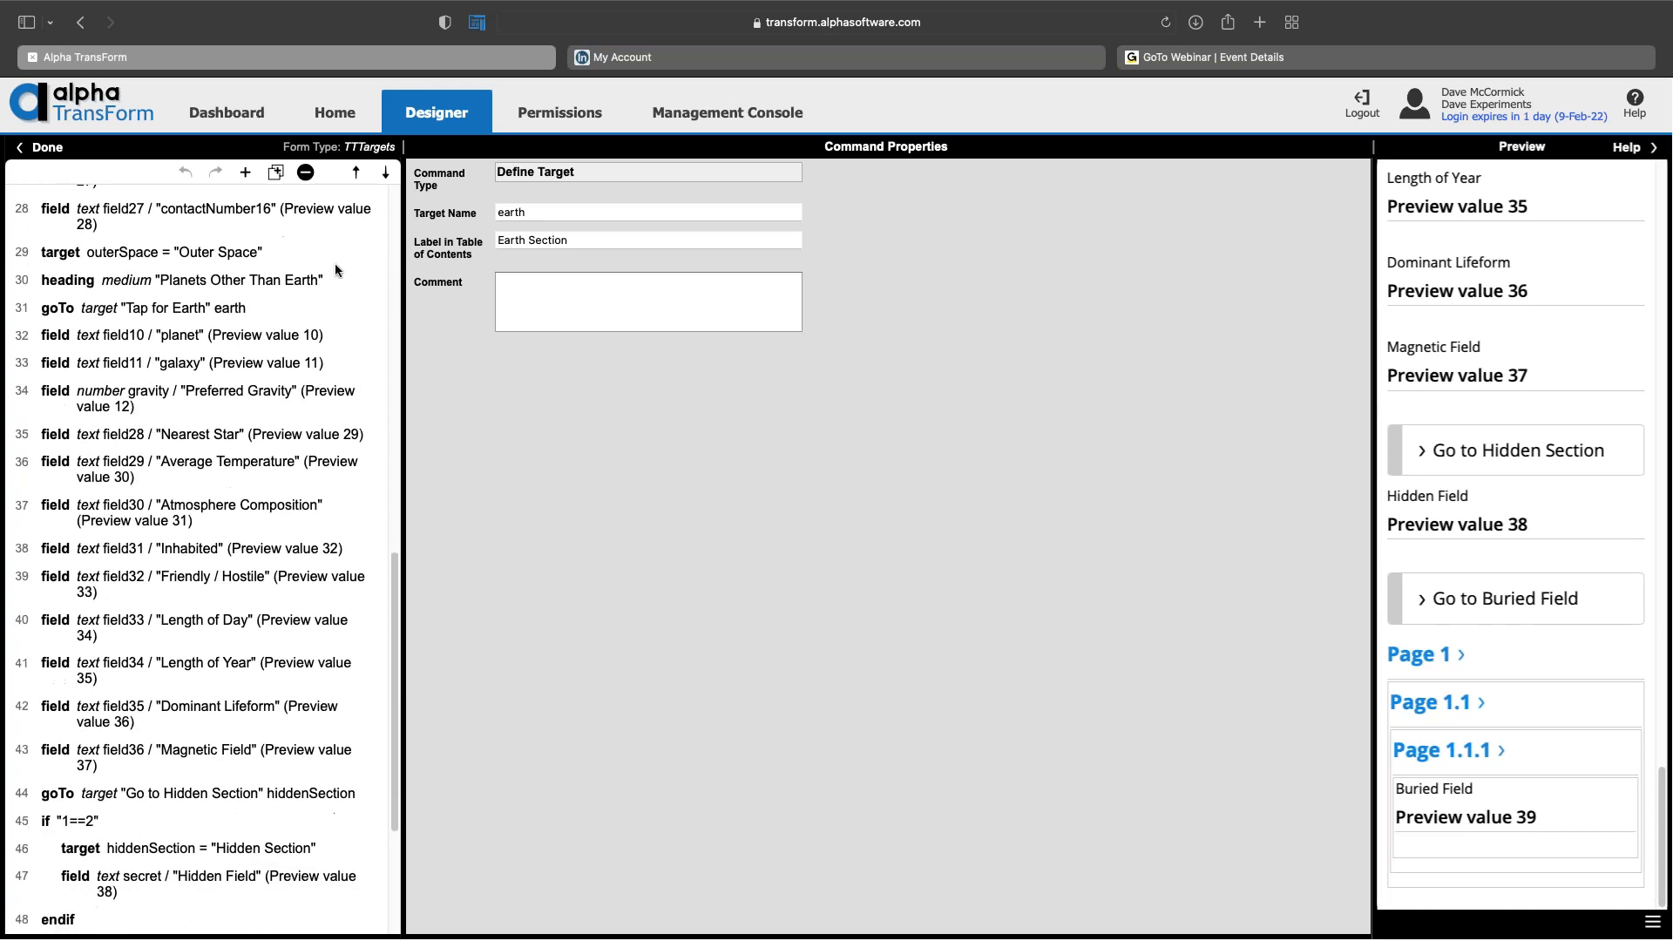
click(208, 255)
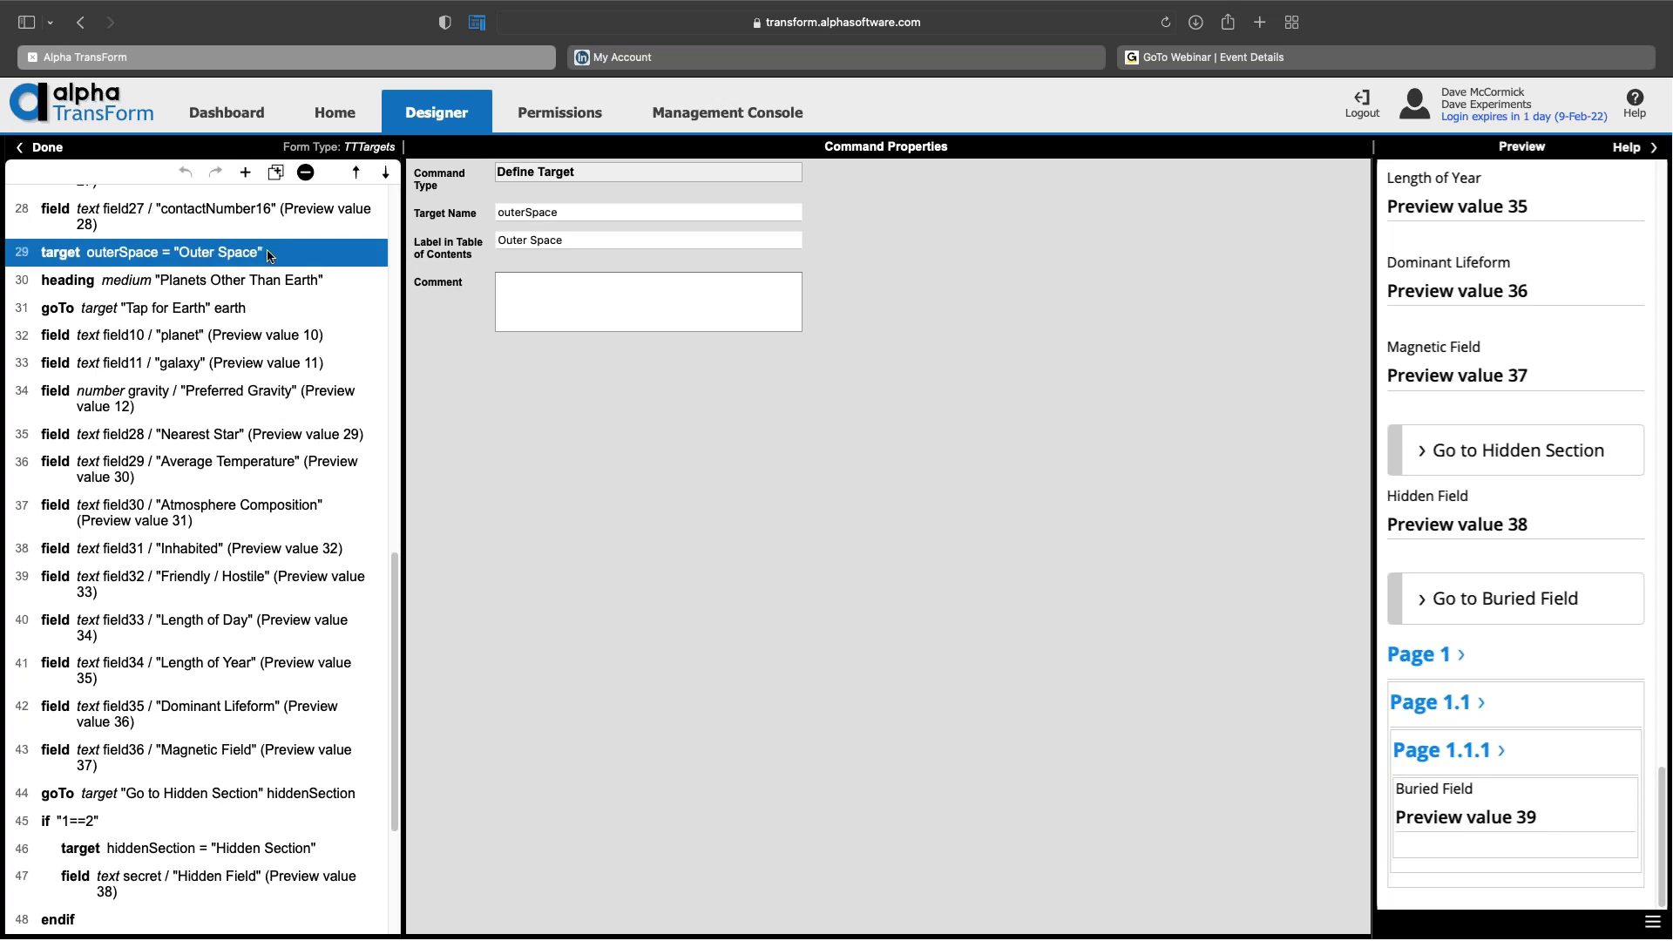
Step: Insert a new Define Target command after the outerSpace target
click(247, 173)
scroll(307, 495, down, 5)
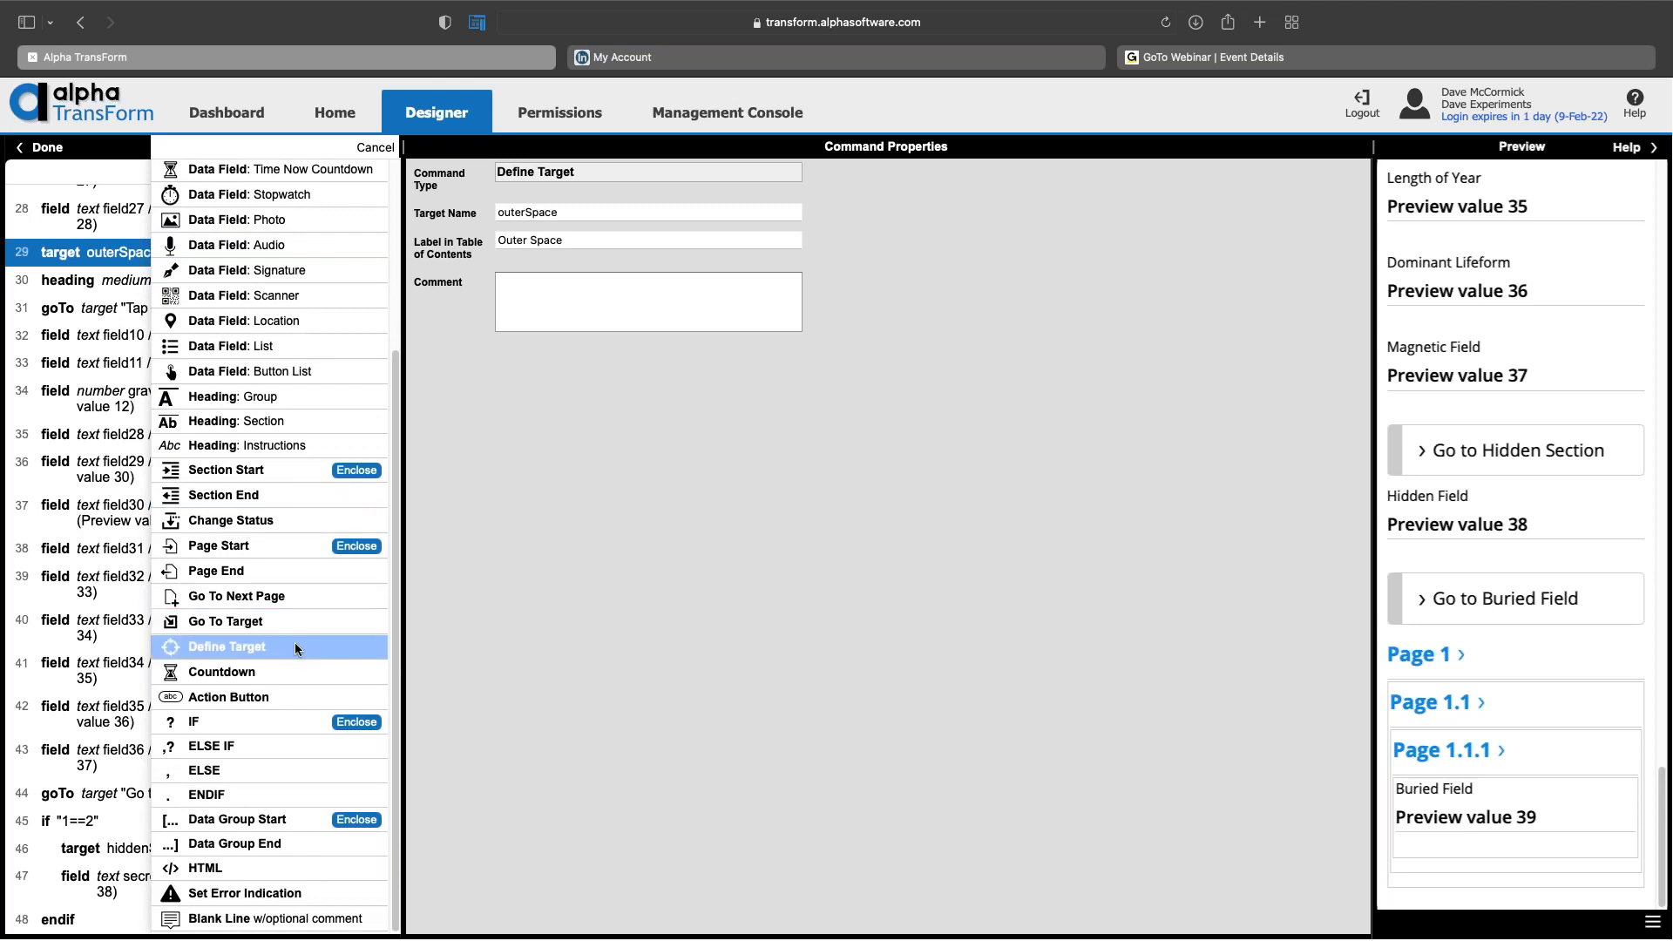
click(291, 647)
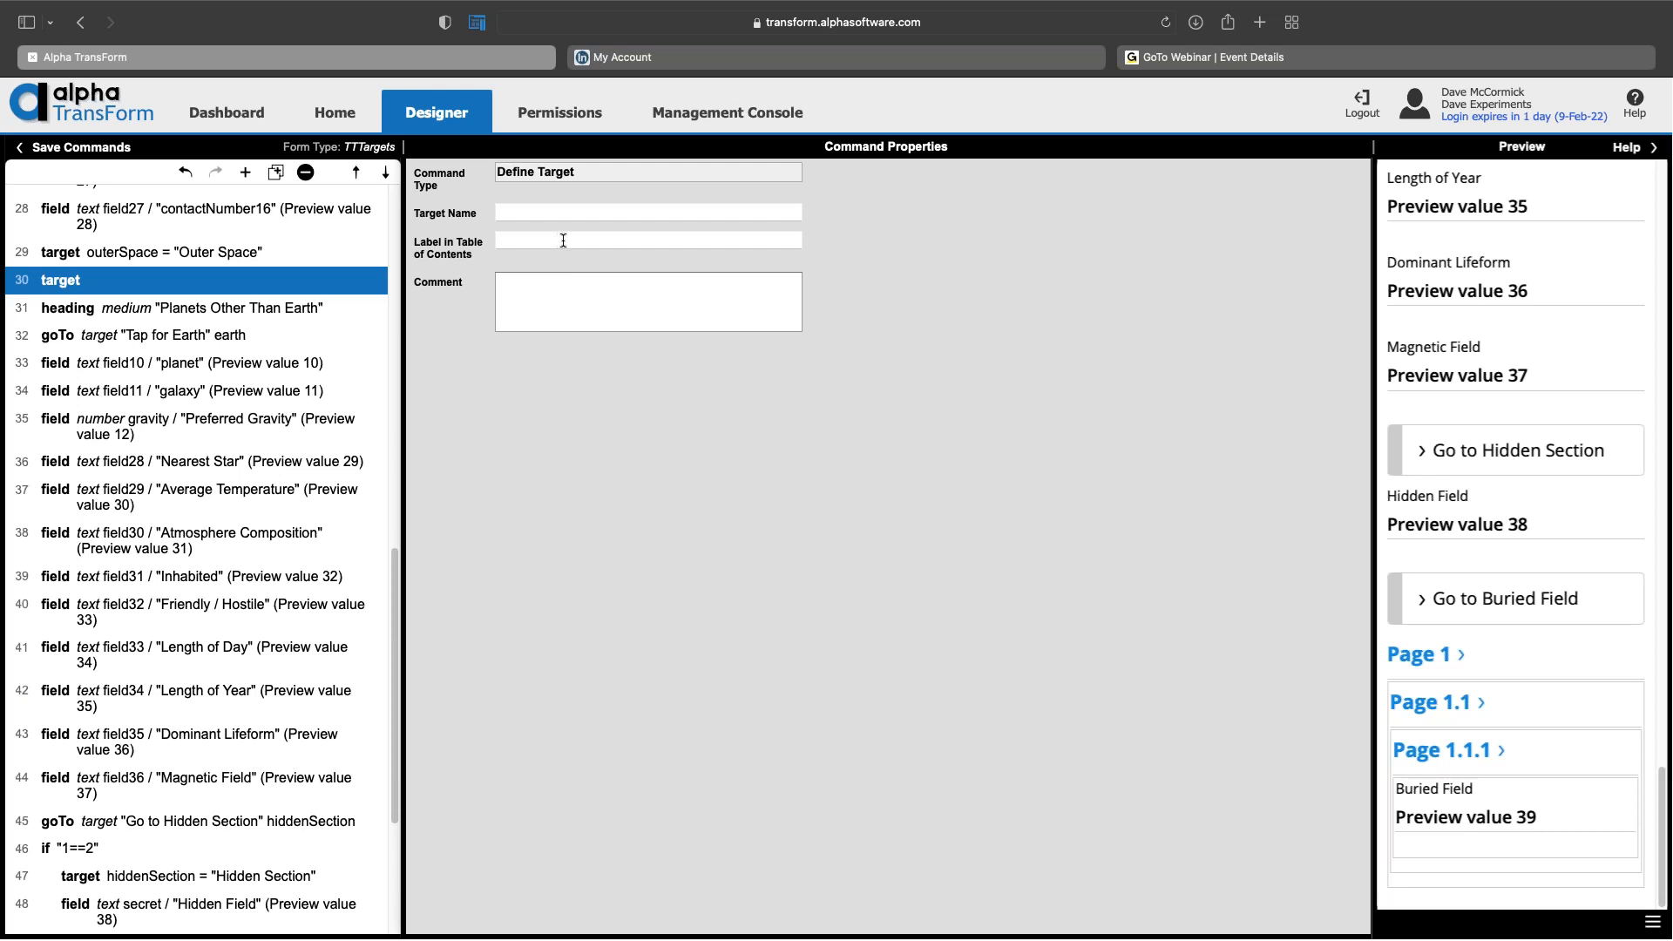
Step: Review the outerSpace target's name field, then reselect the new empty target on row 30
click(275, 255)
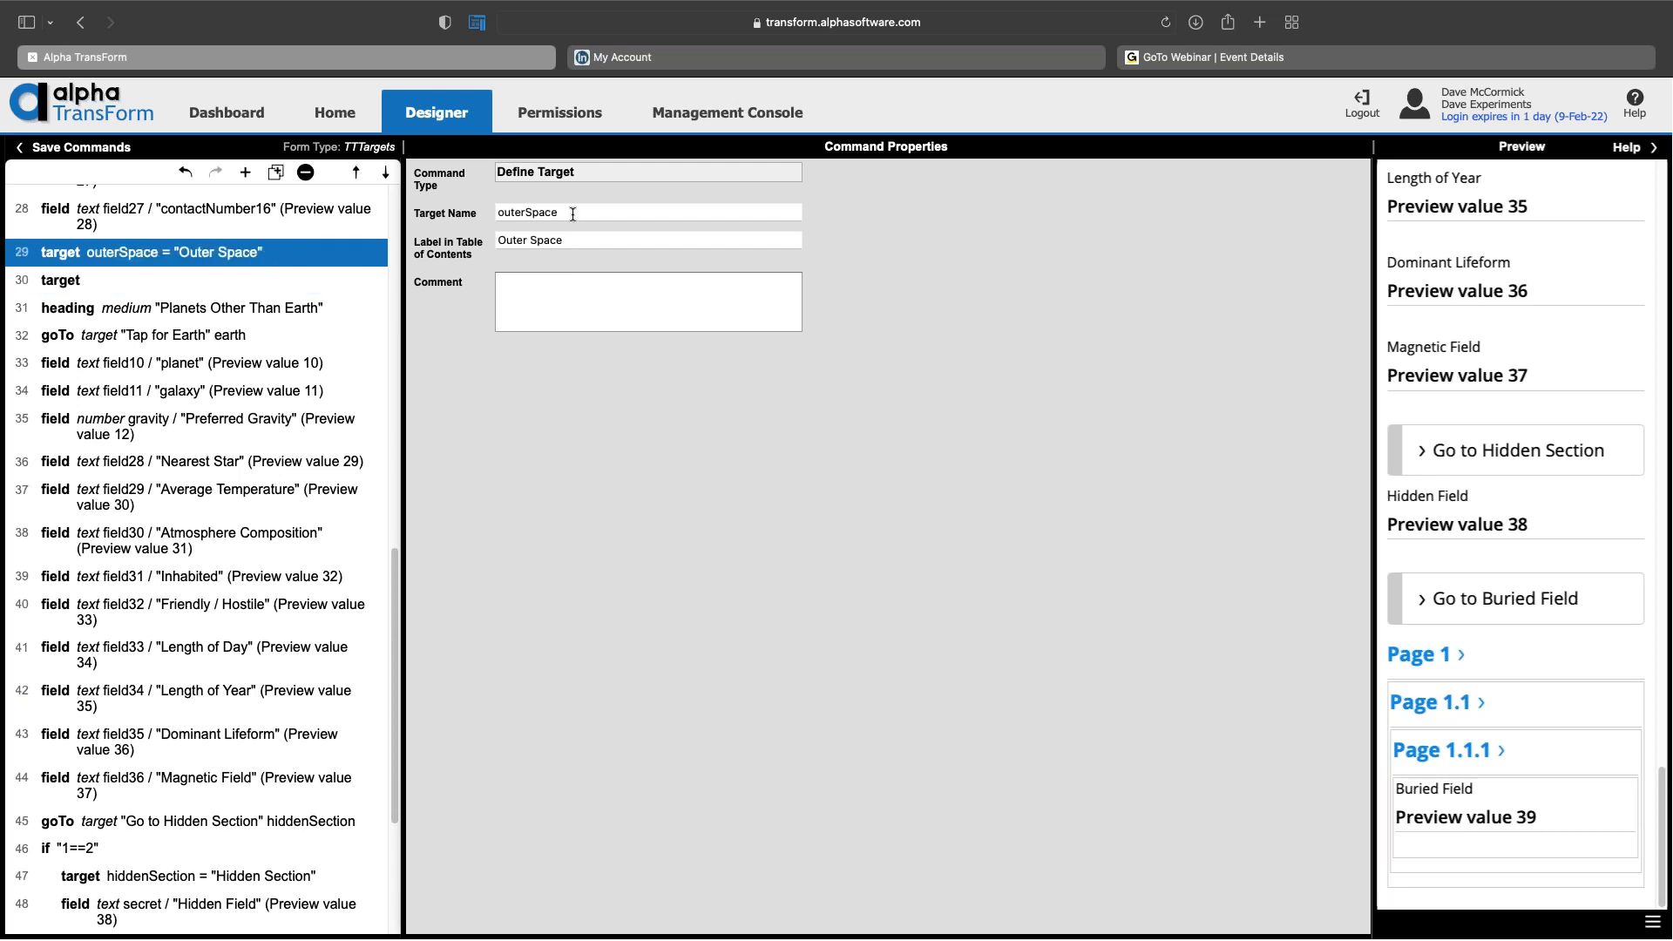
drag(573, 213, 488, 212)
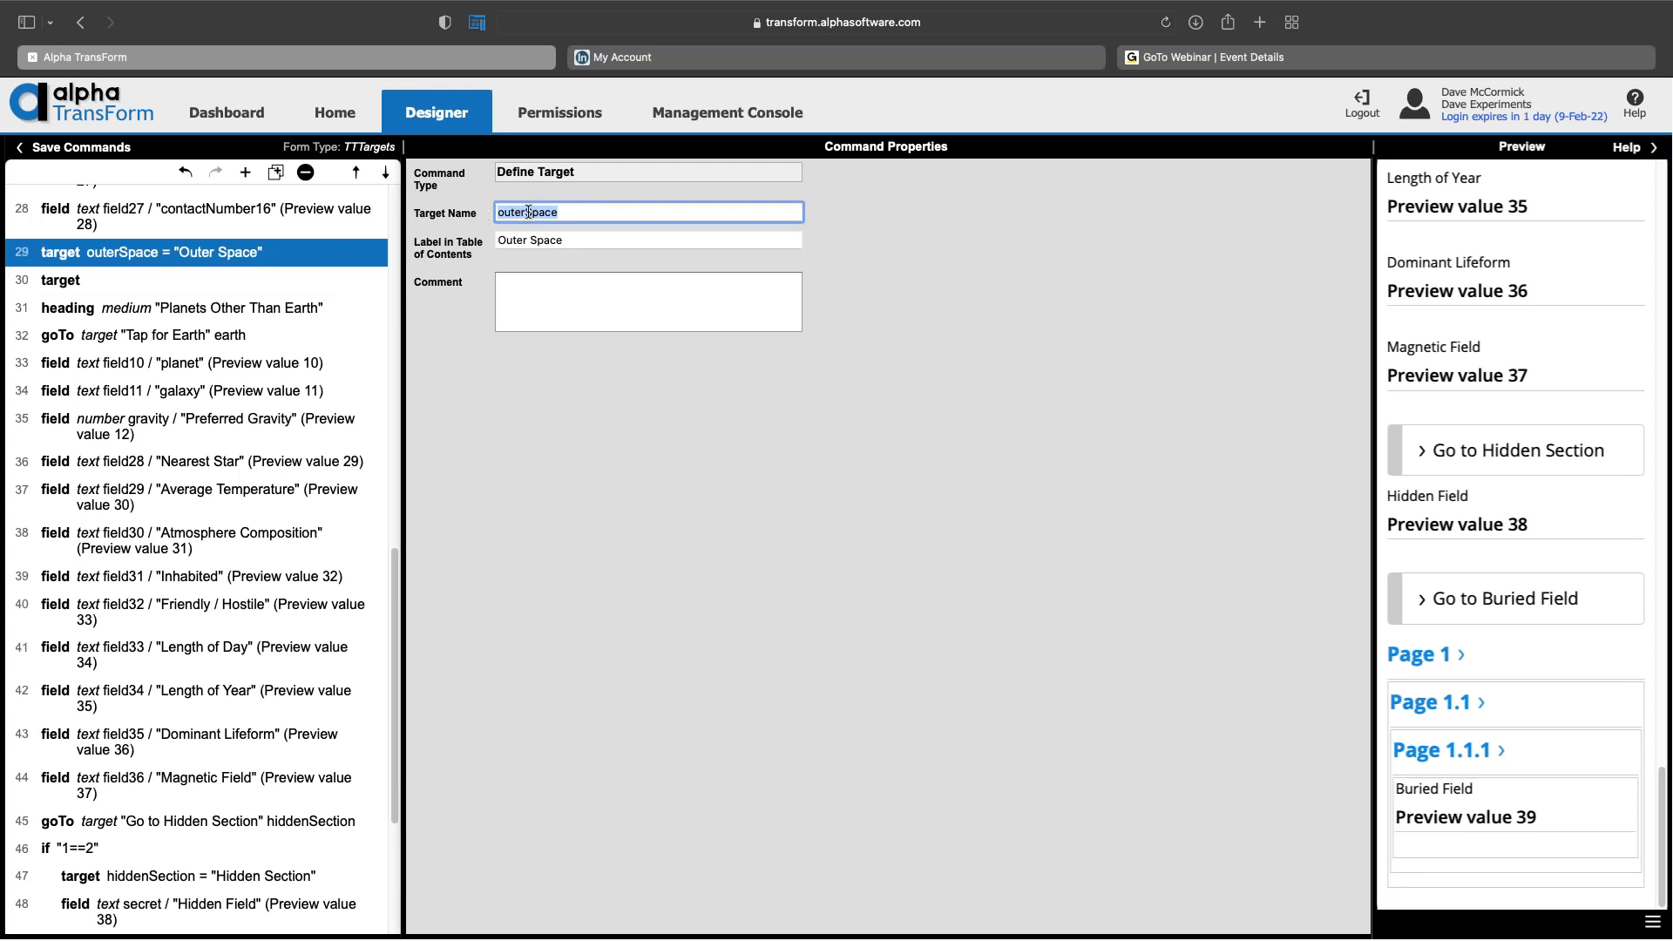
click(561, 212)
double_click(562, 211)
click(568, 213)
double_click(504, 211)
click(170, 280)
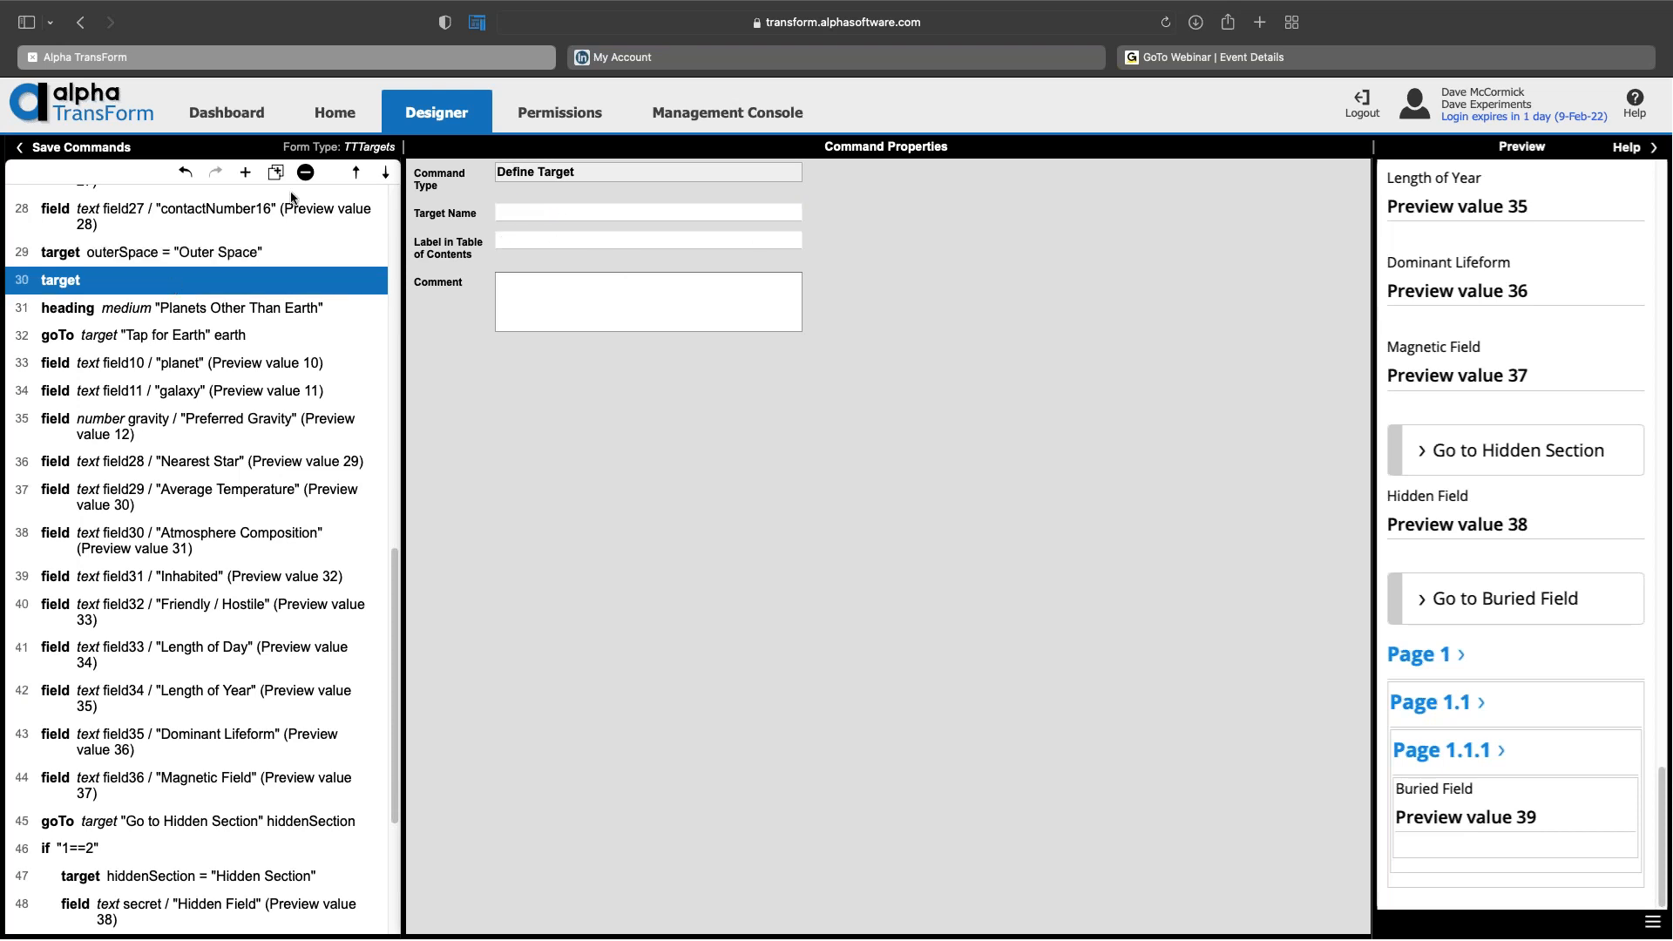
Step: Delete the empty target on row 30 and select the 'Tap for other planet' goTo
click(305, 171)
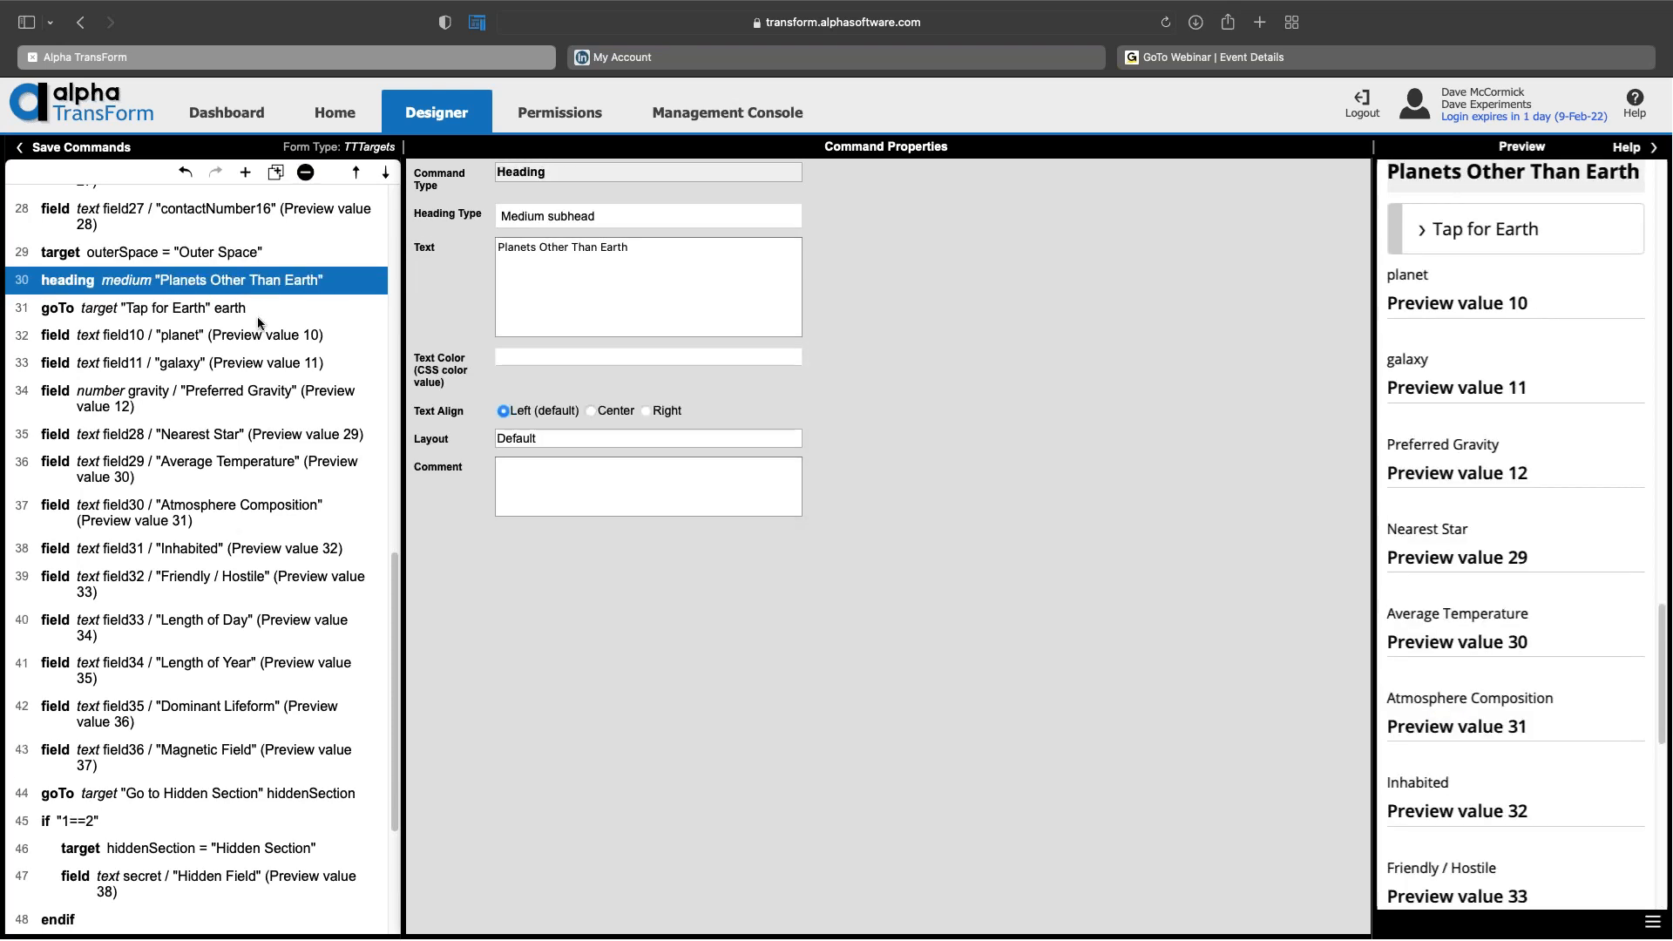
scroll(262, 305, up, 10)
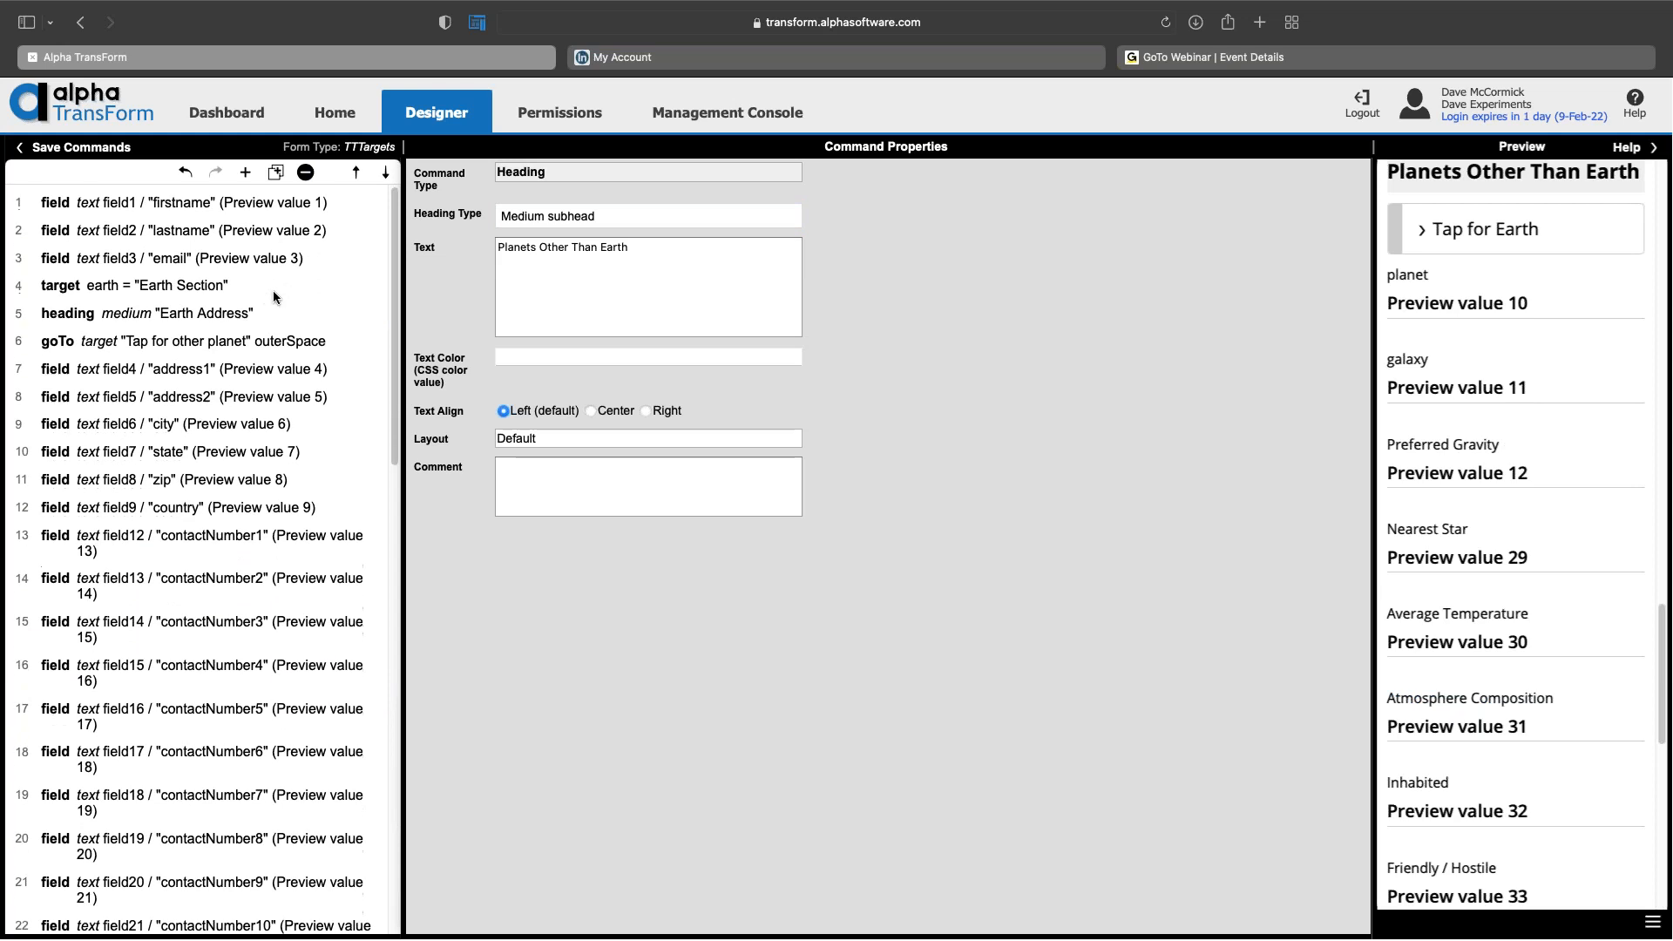
scroll(284, 267, down, 1)
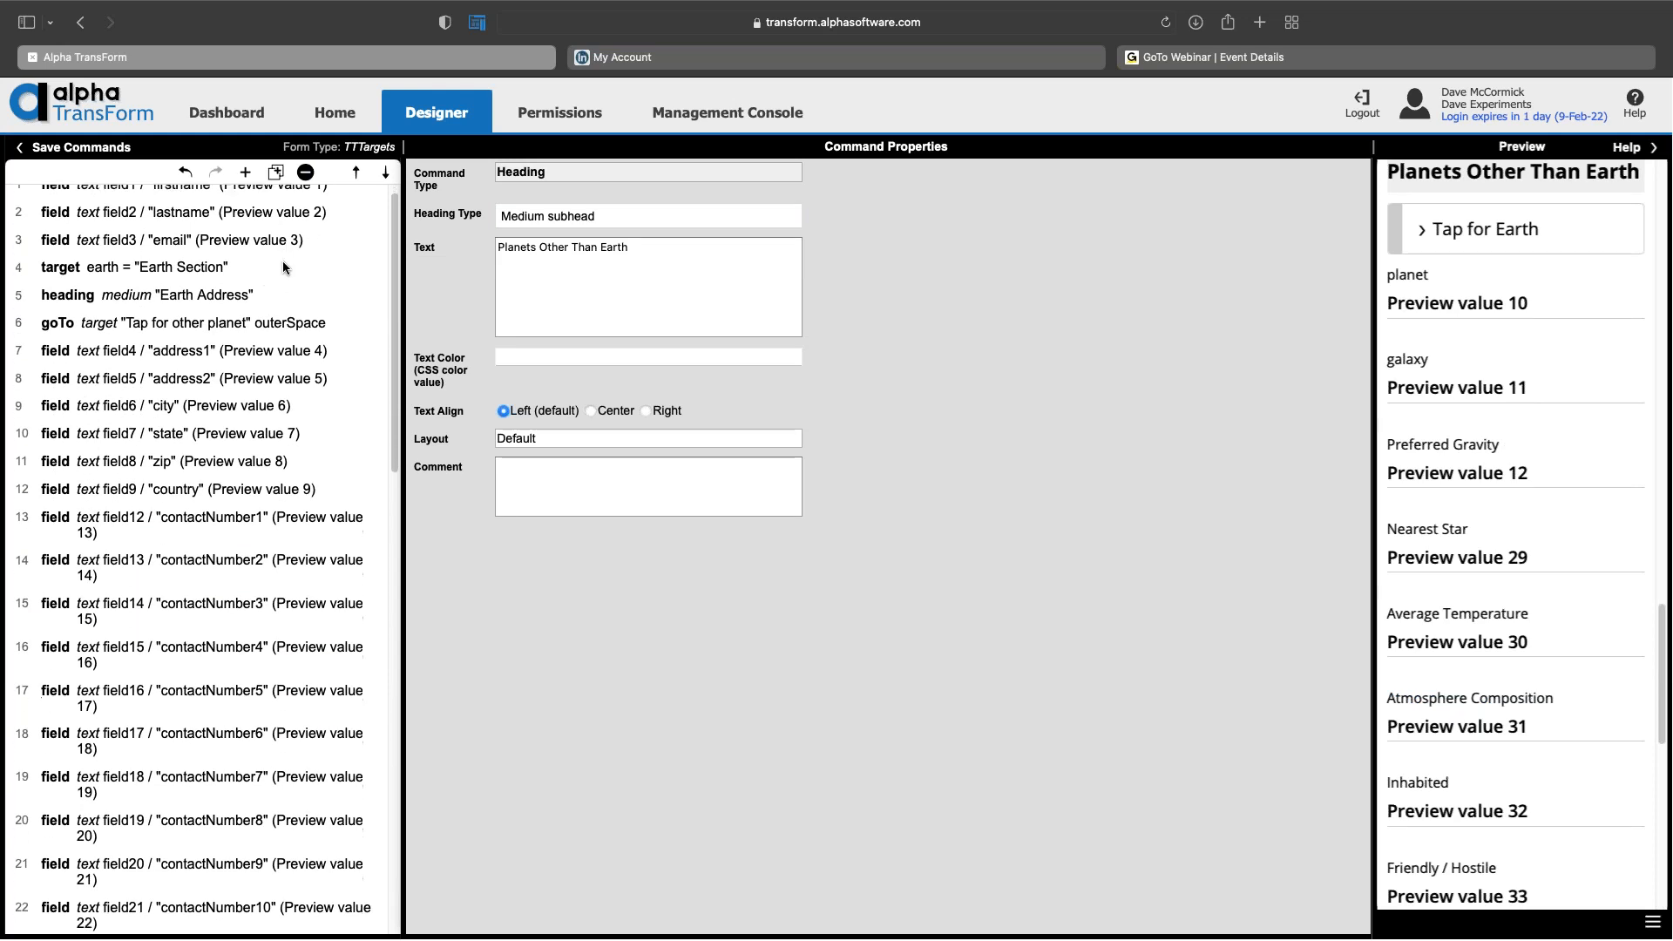
click(259, 311)
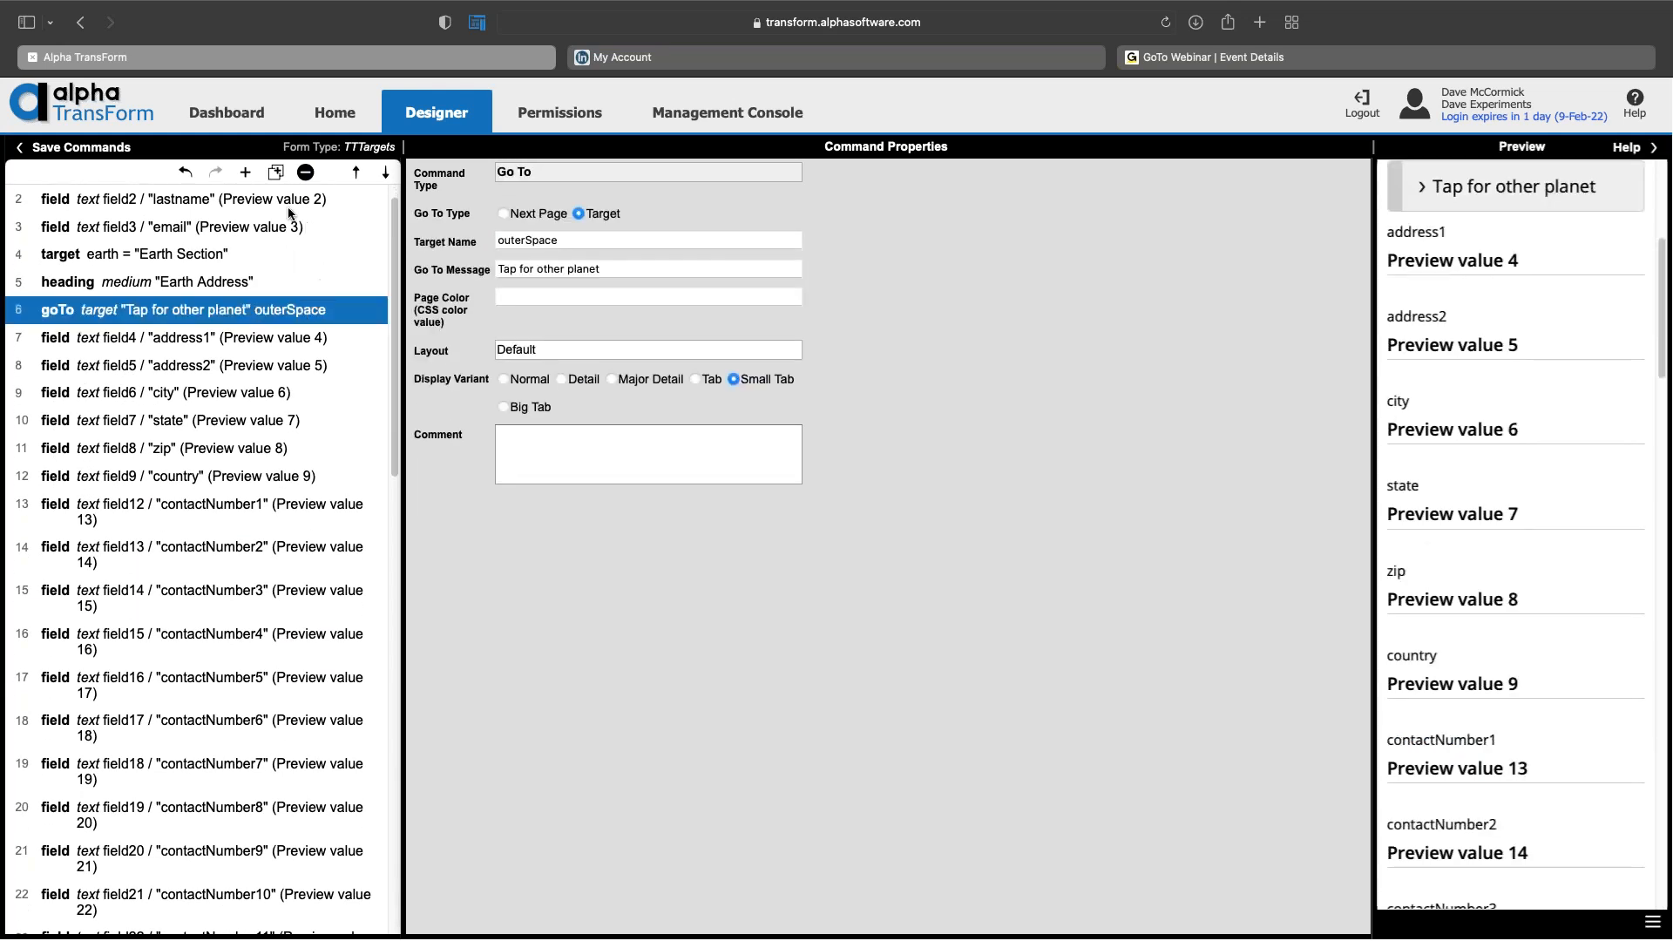
Step: Add a trial Go To Target command, then delete the unnamed goTo again
click(245, 177)
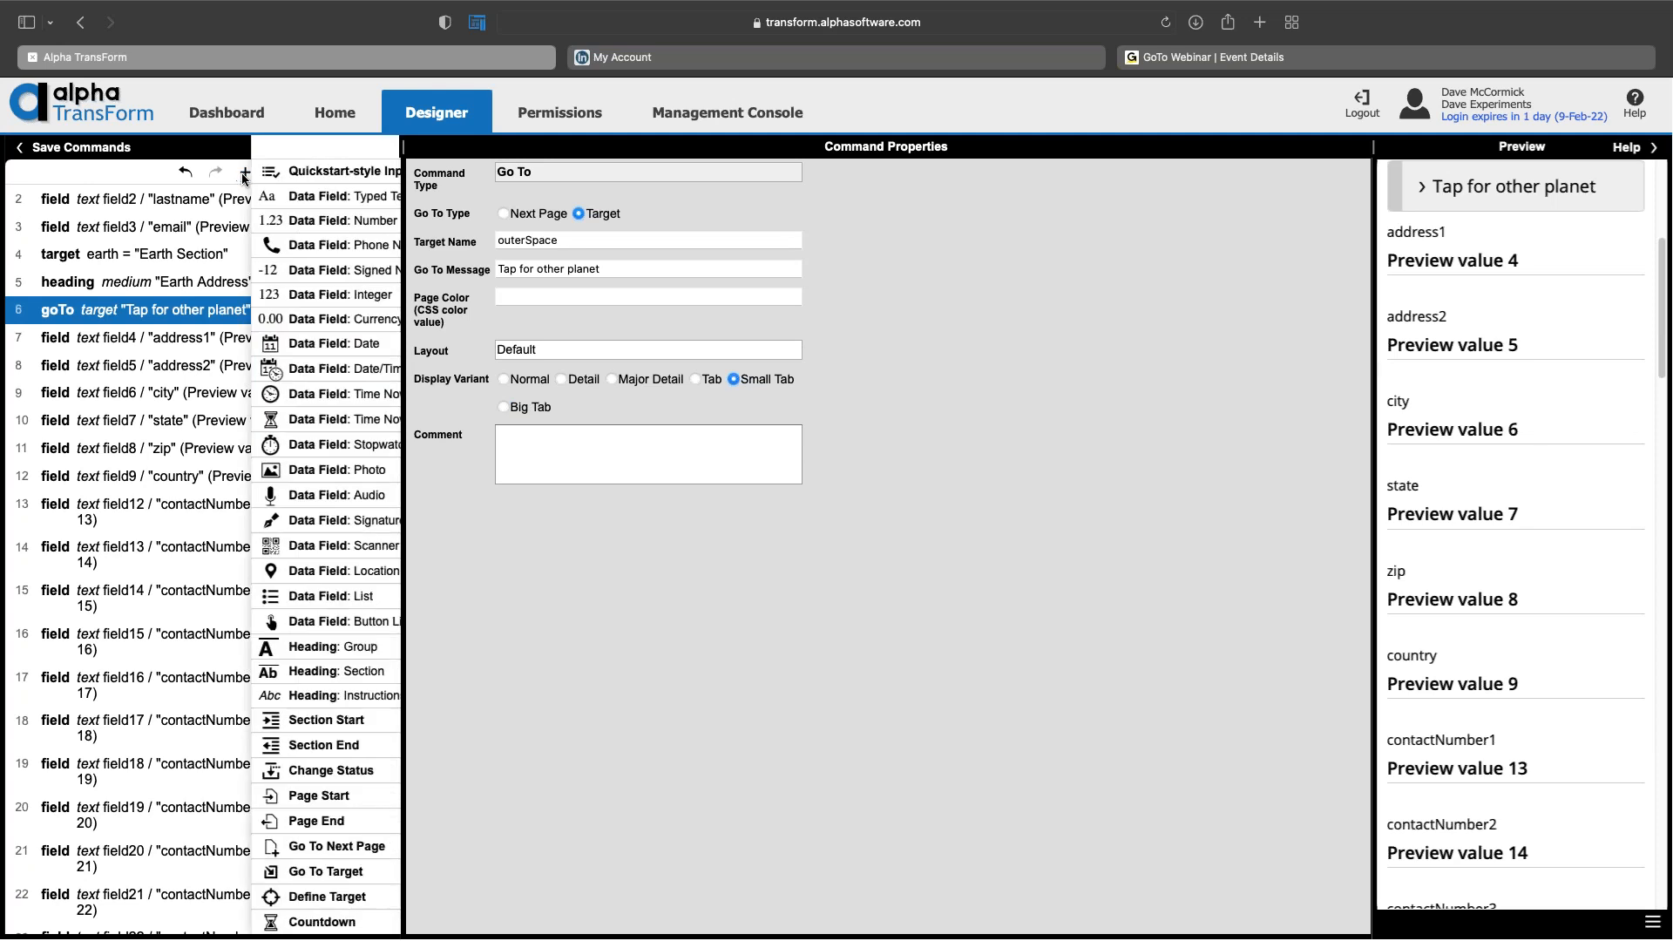
scroll(286, 371, down, 5)
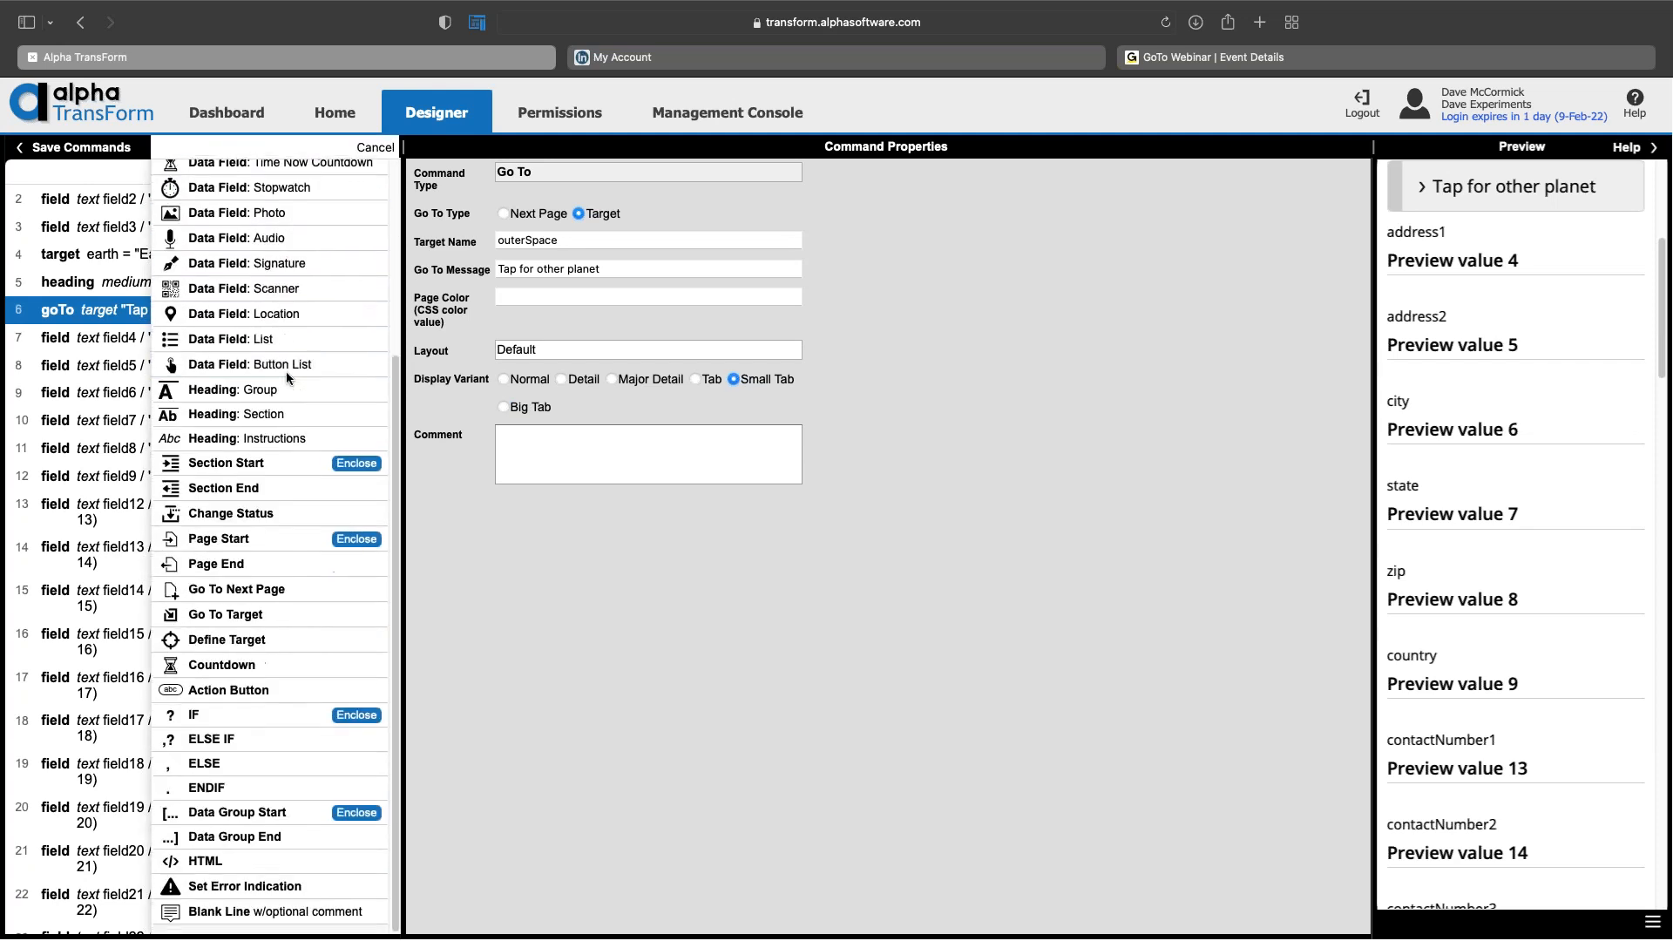
click(314, 621)
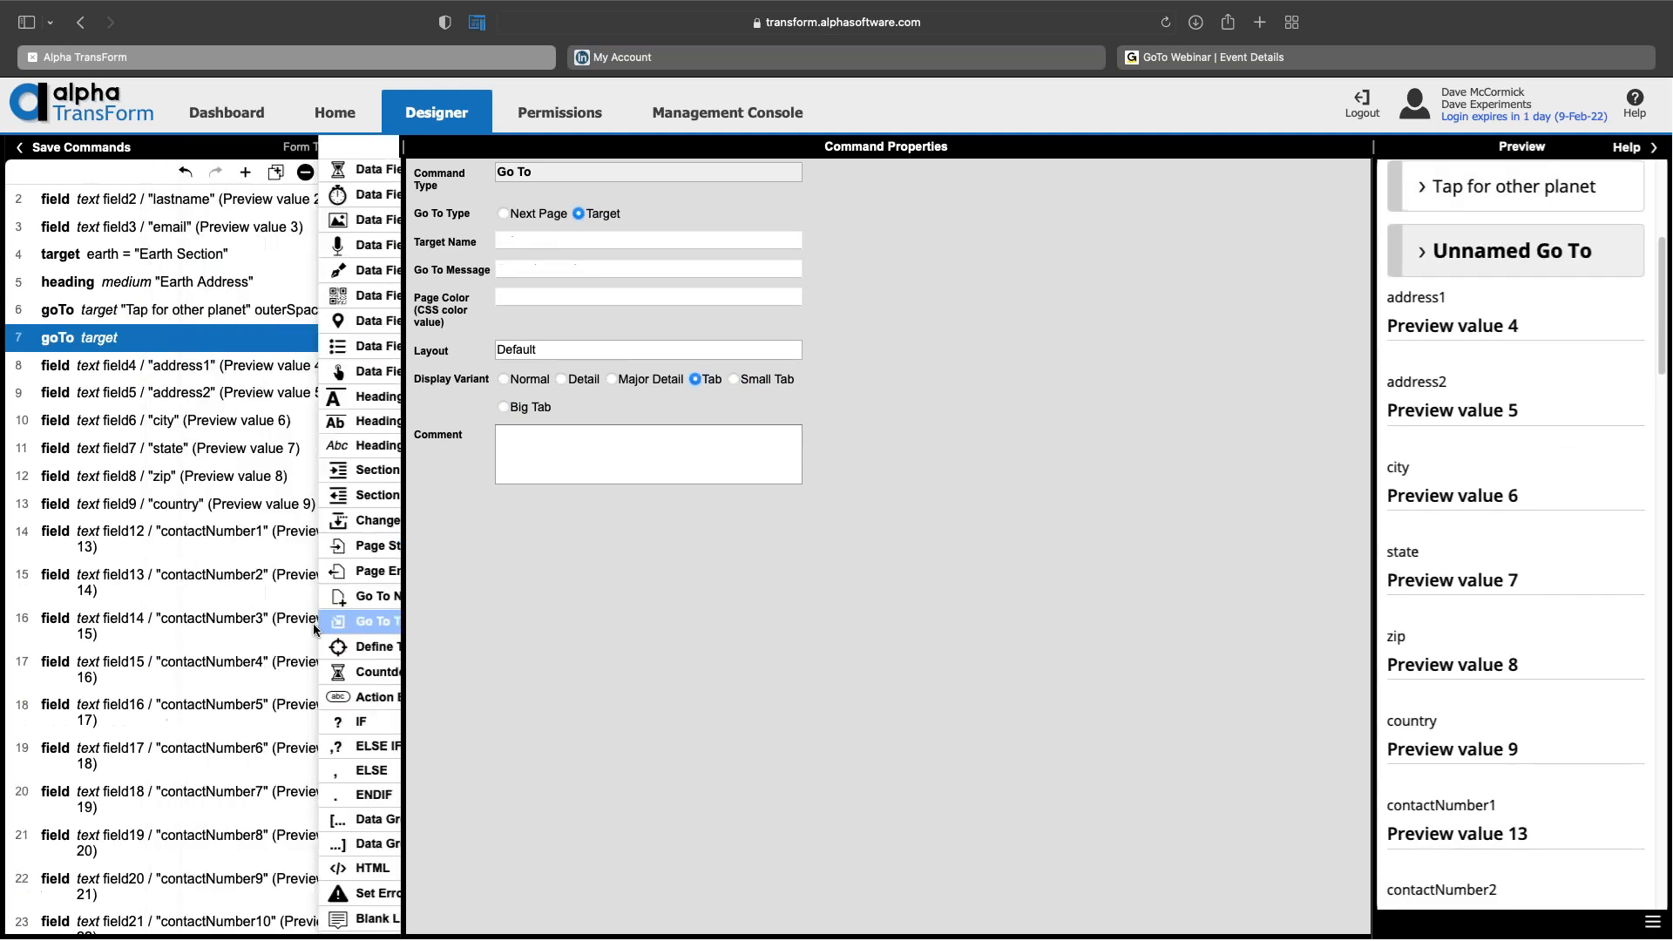
click(587, 240)
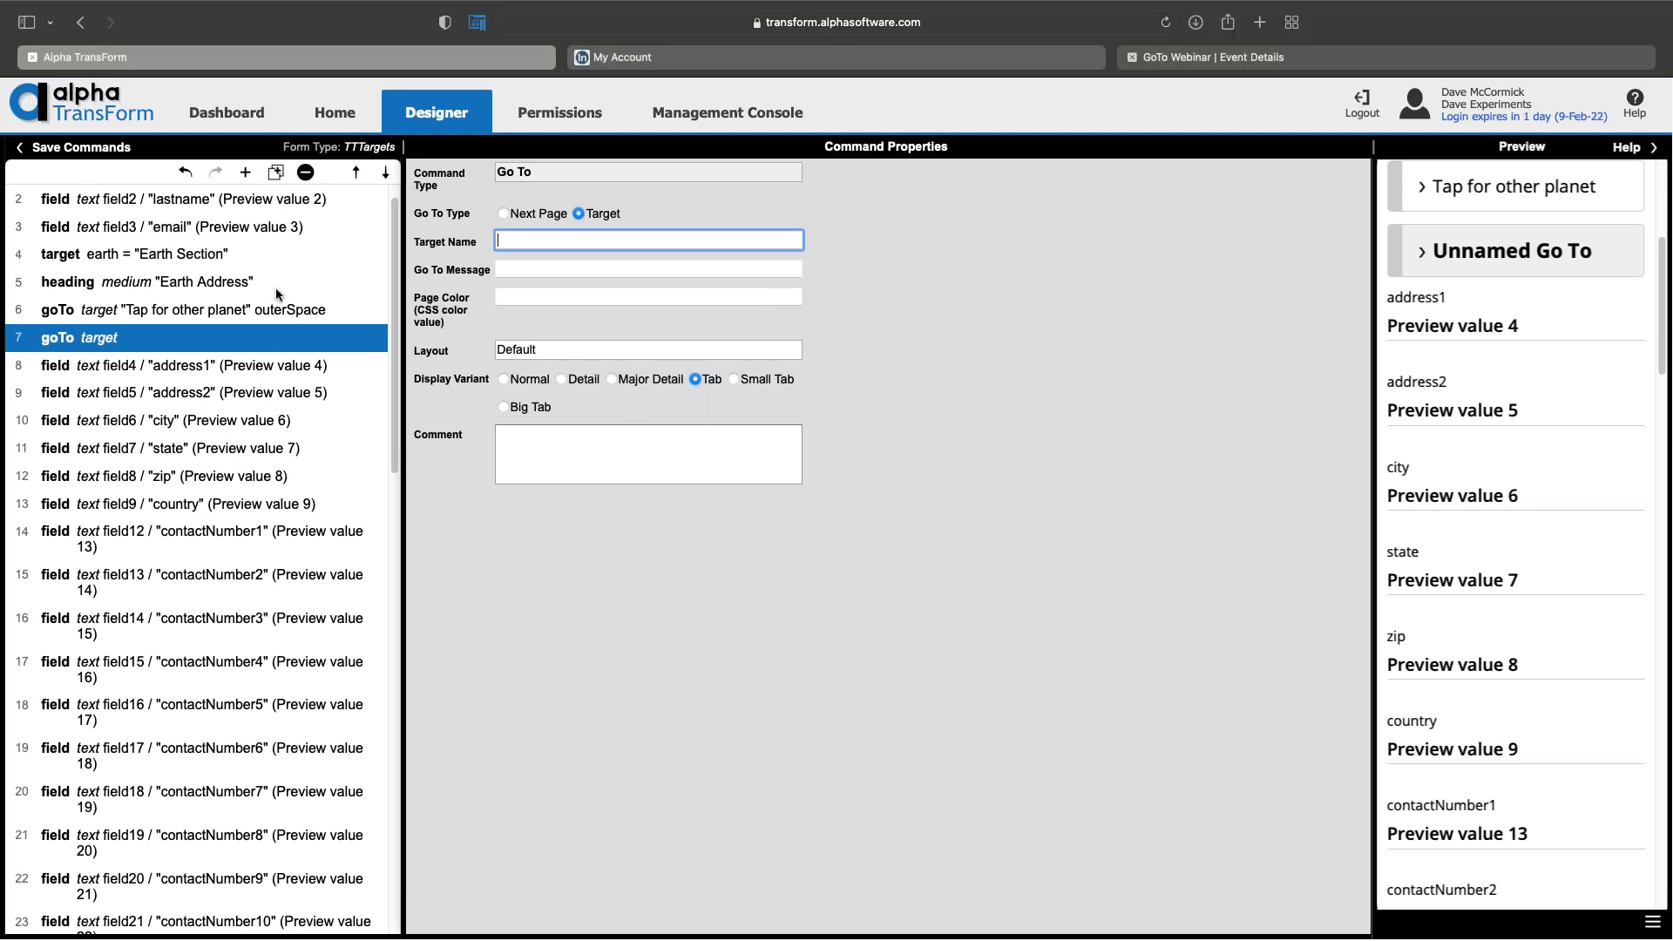
click(305, 173)
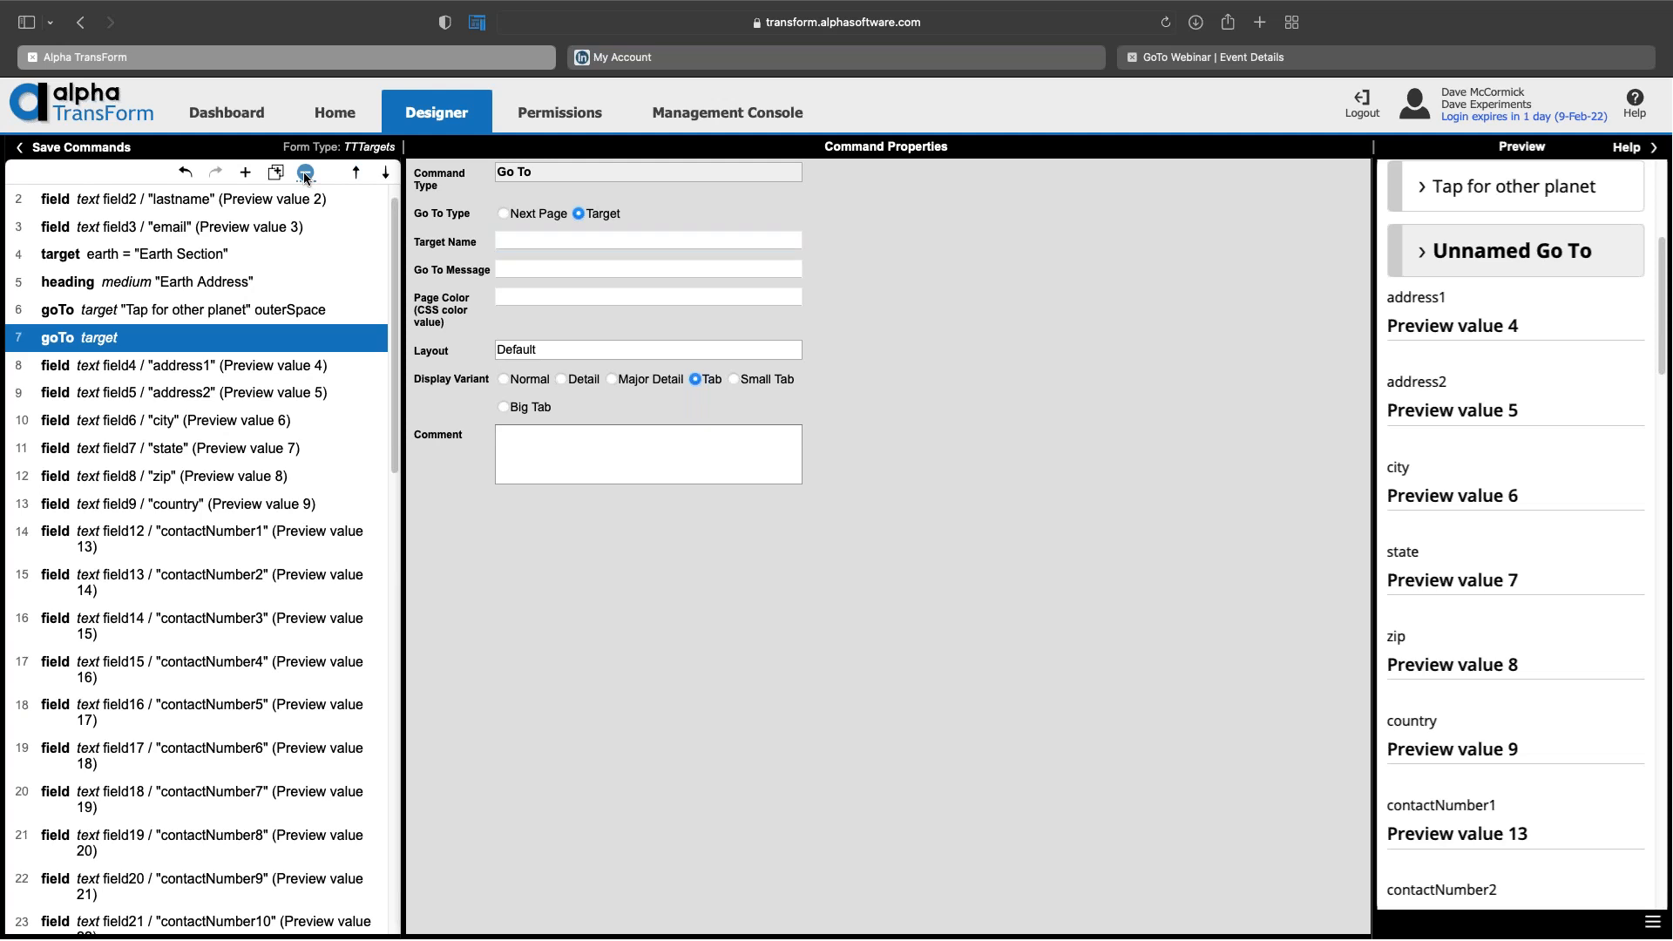
click(234, 312)
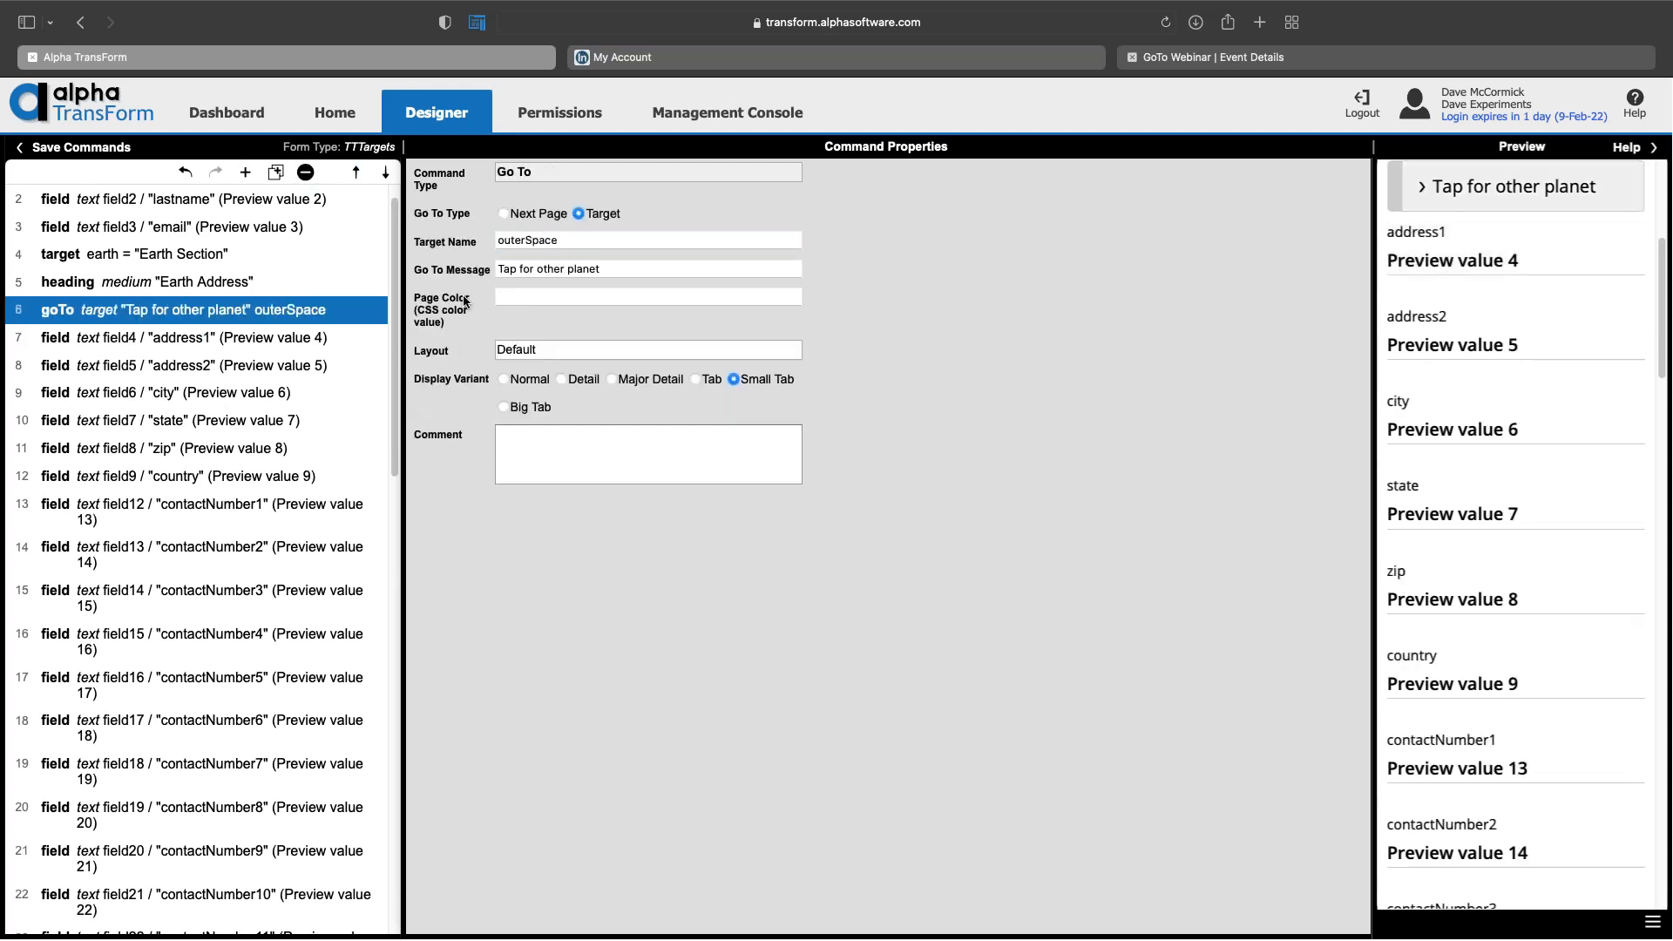
Step: Review the goTo's target name and 'Tap for other planet' message fields
click(568, 239)
click(644, 269)
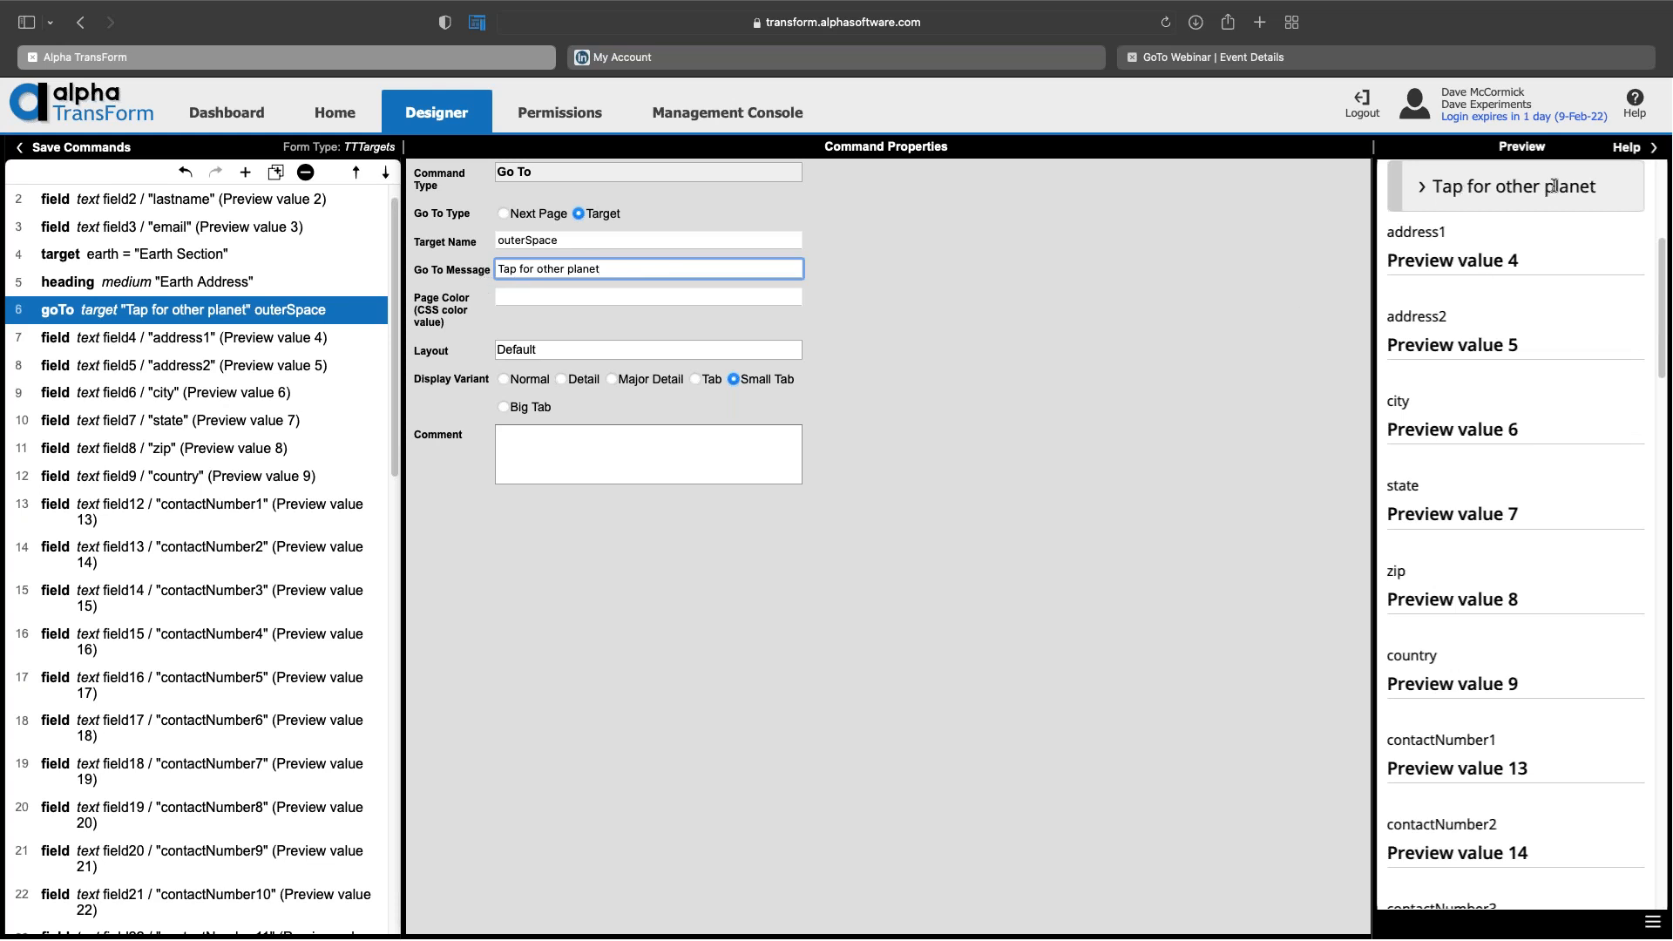
click(636, 234)
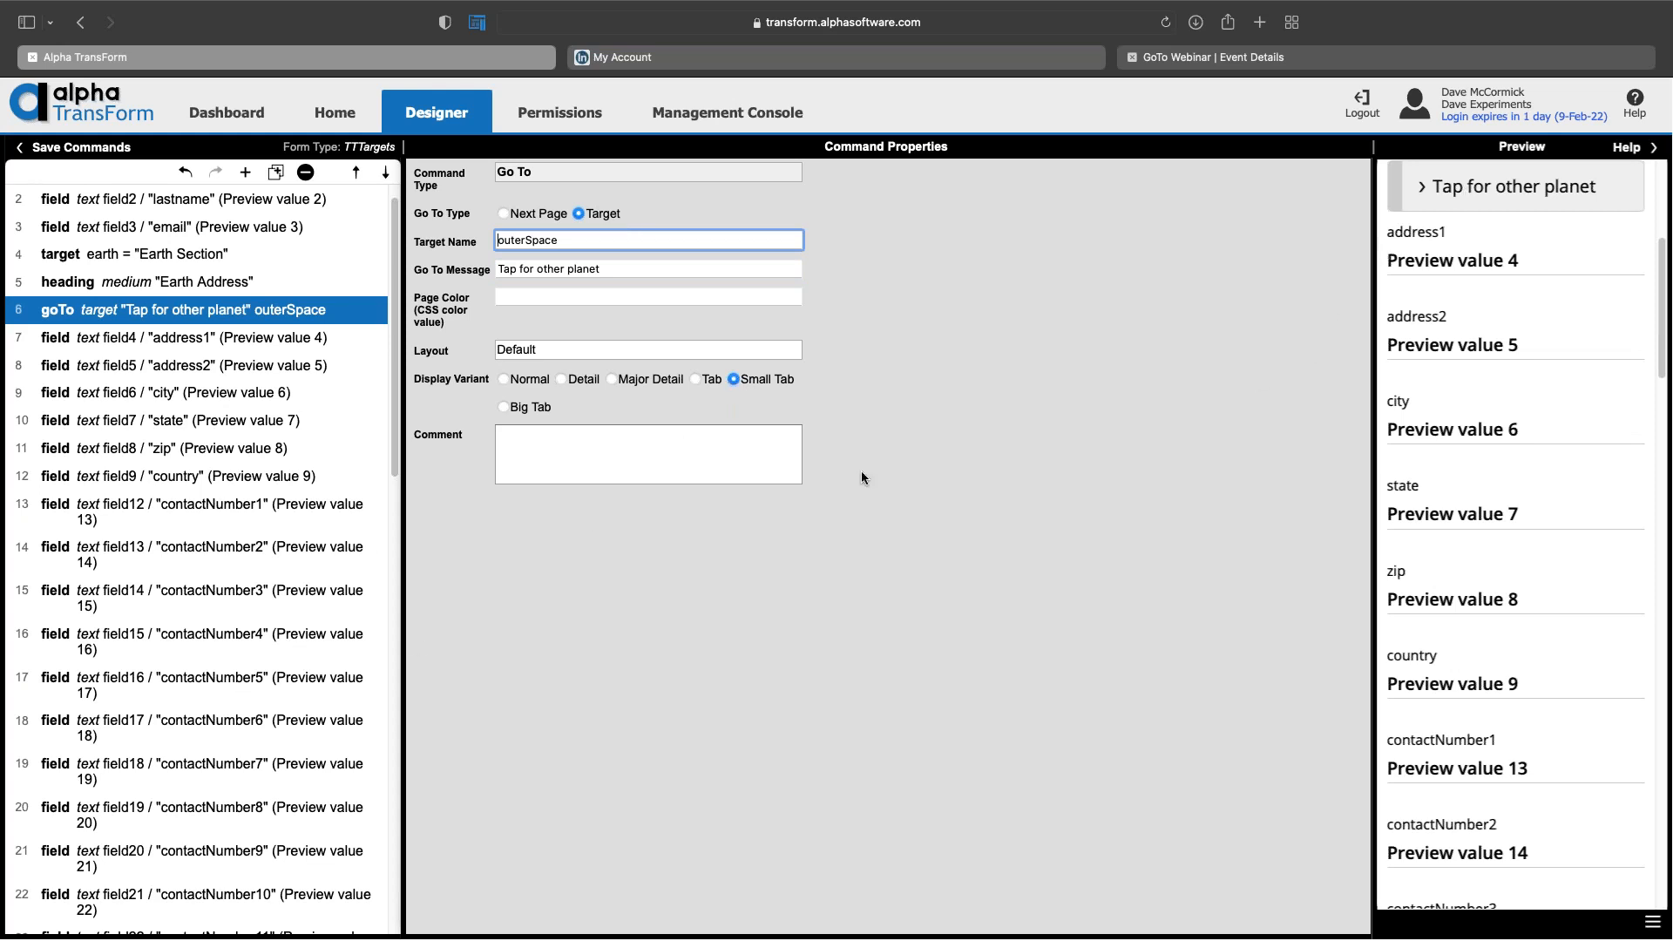
Step: Try the Tab, Major Detail, Detail, Big Tab and Normal variants, settling on Small Tab
scroll(1495, 237, up, 2)
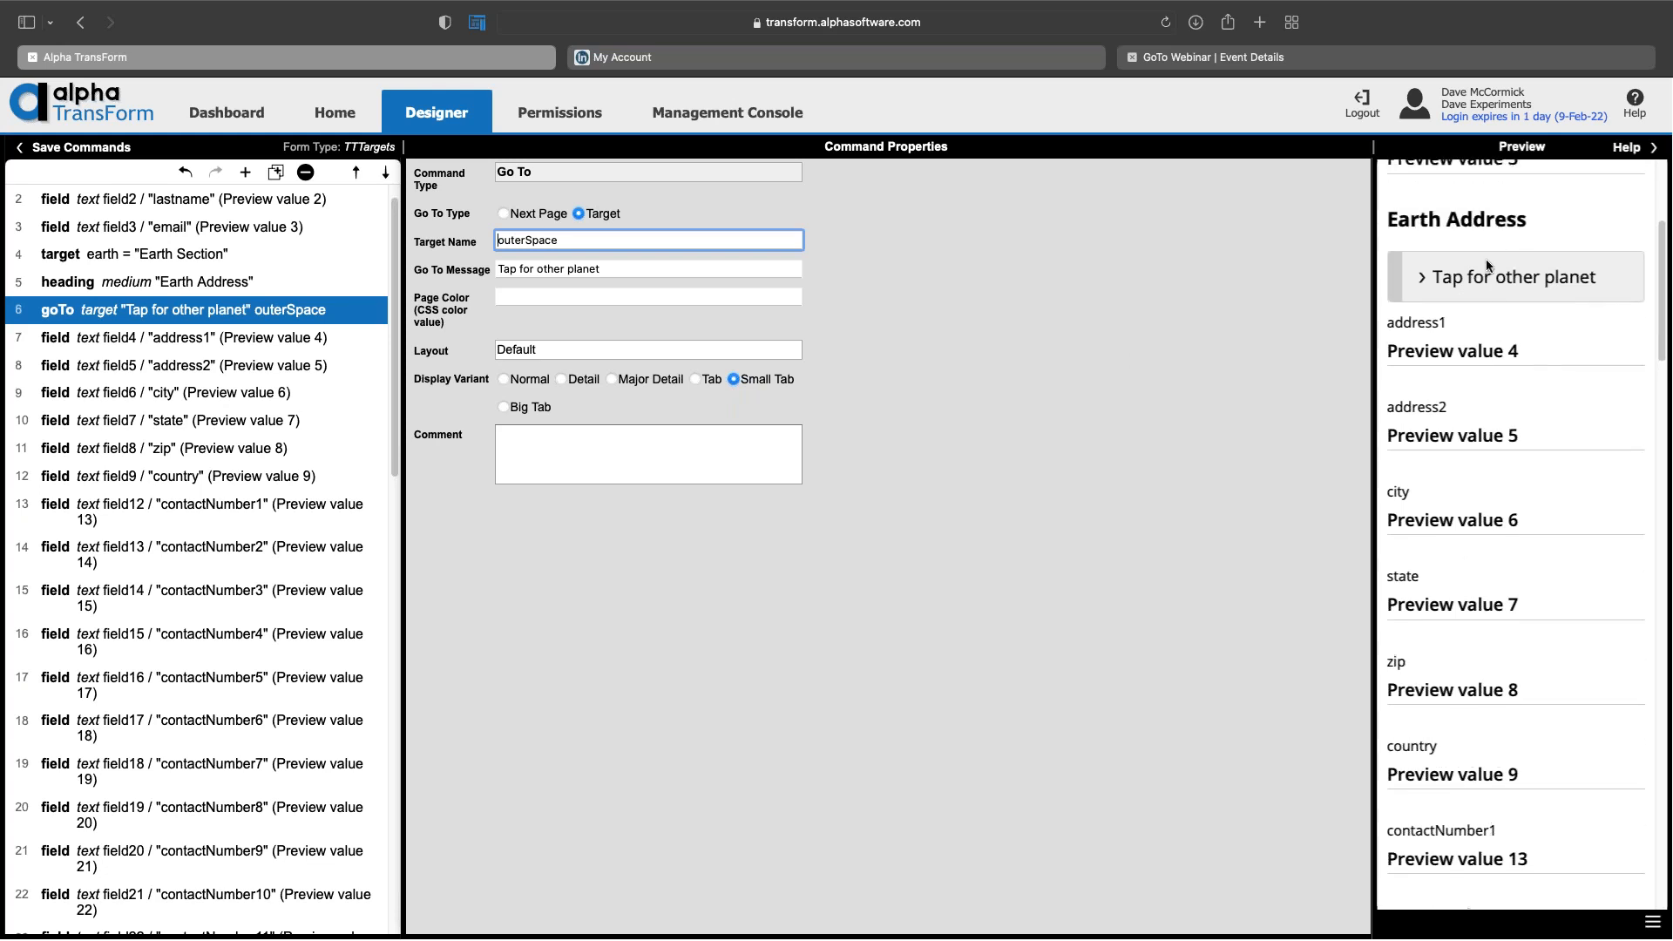
click(697, 379)
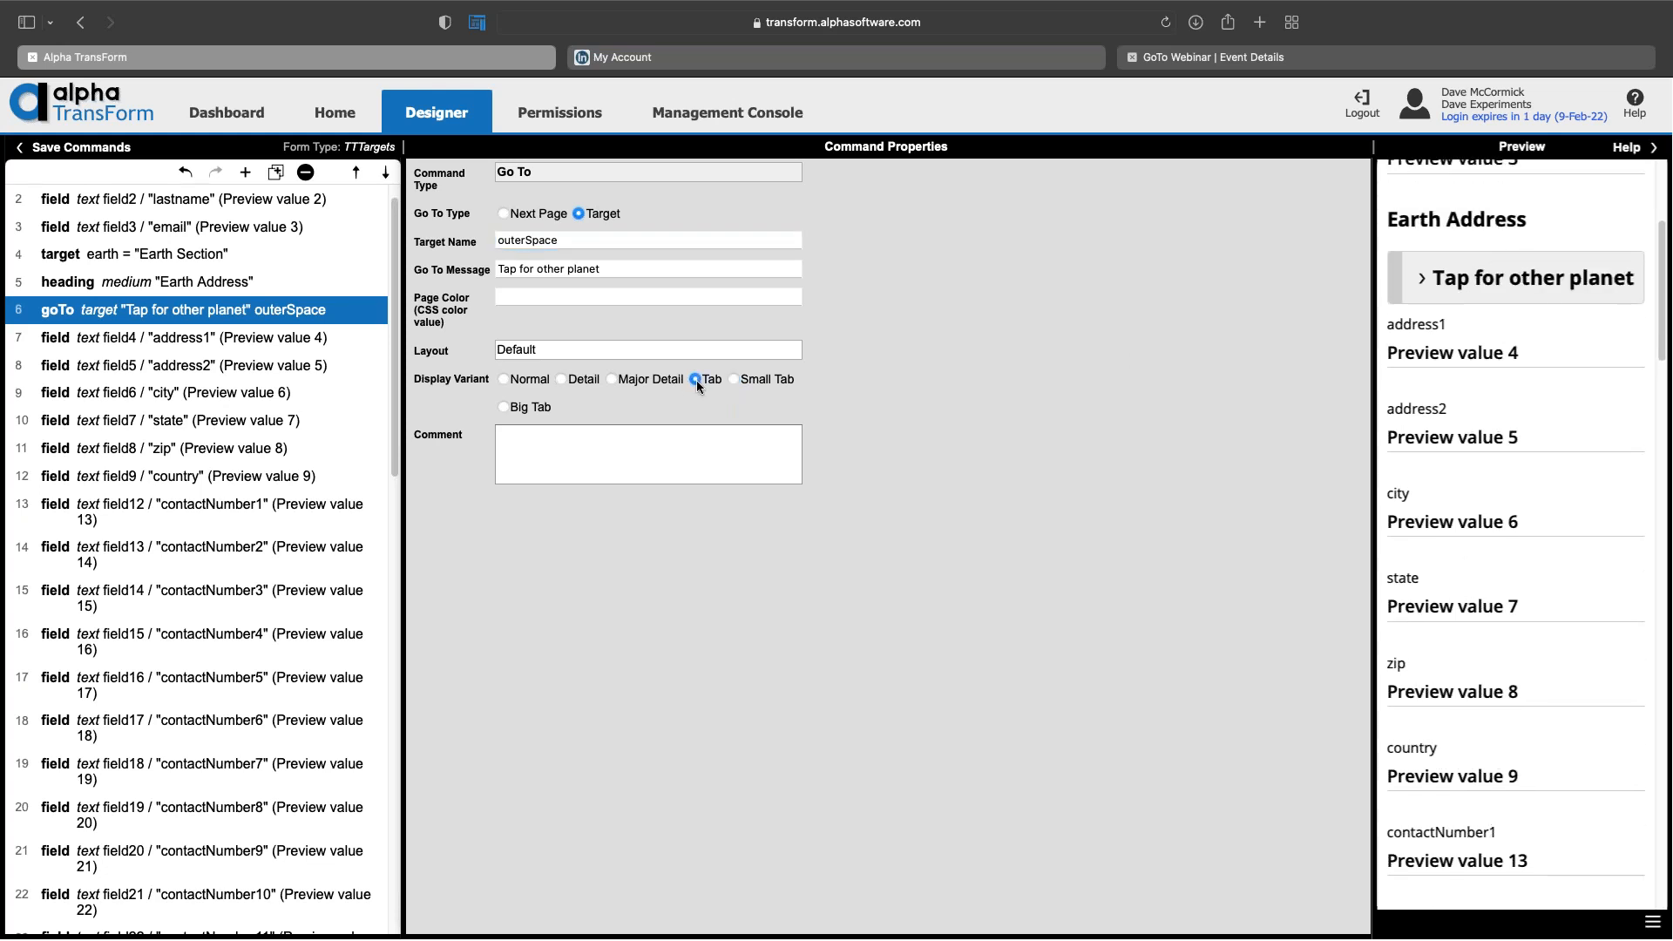
click(613, 380)
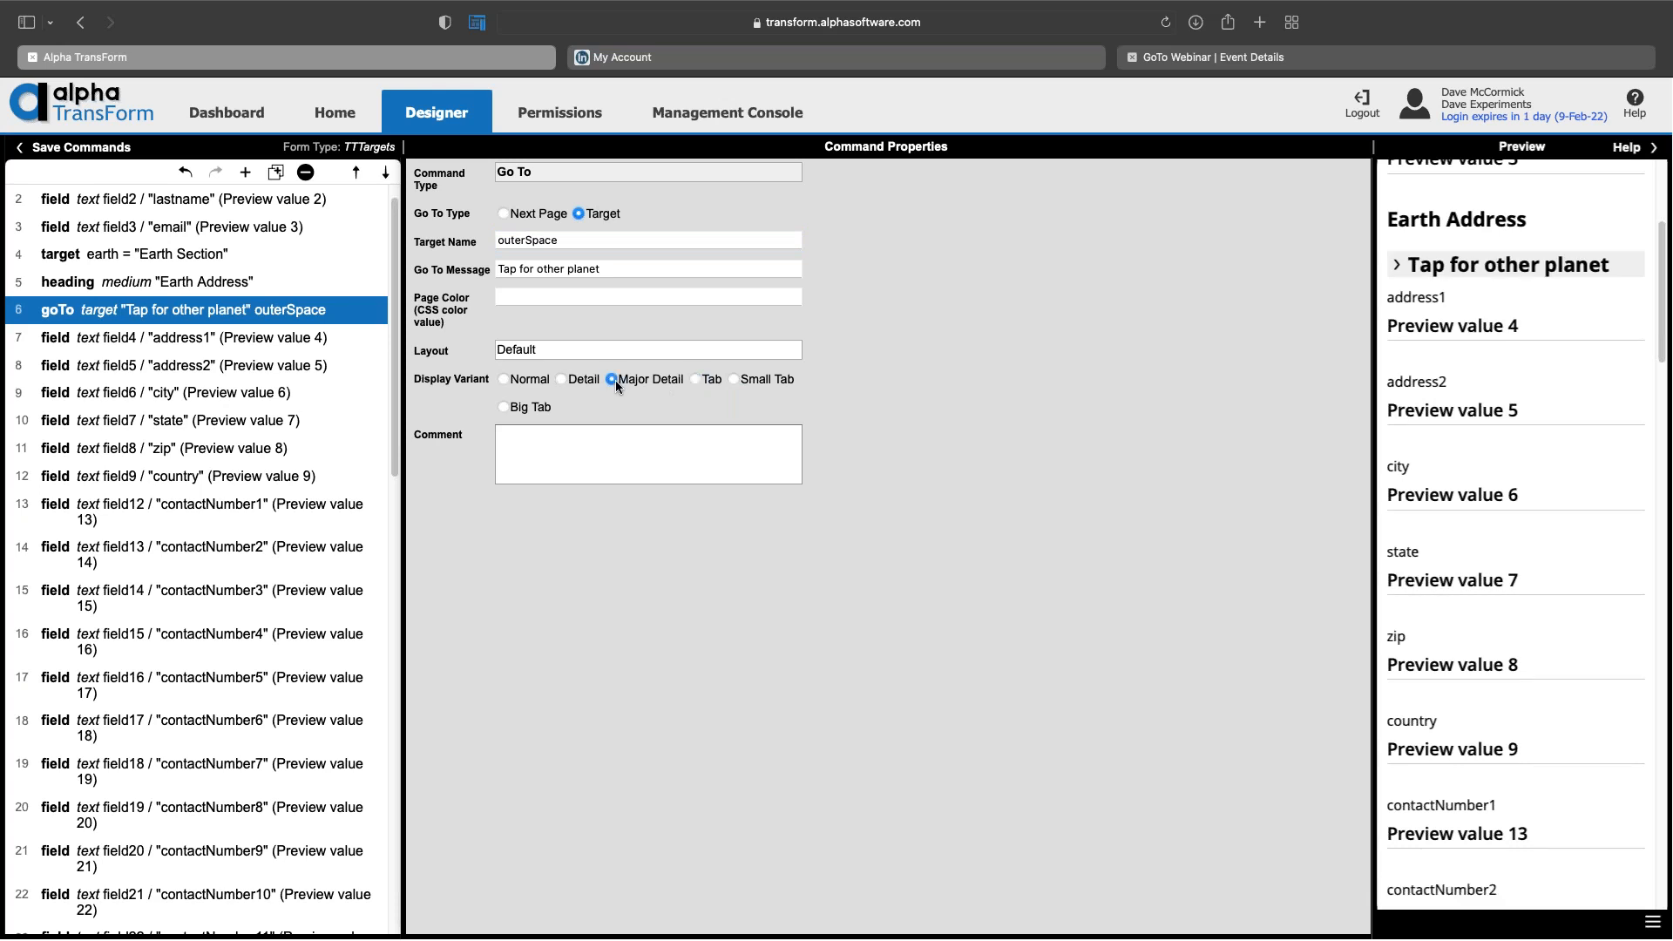
click(563, 379)
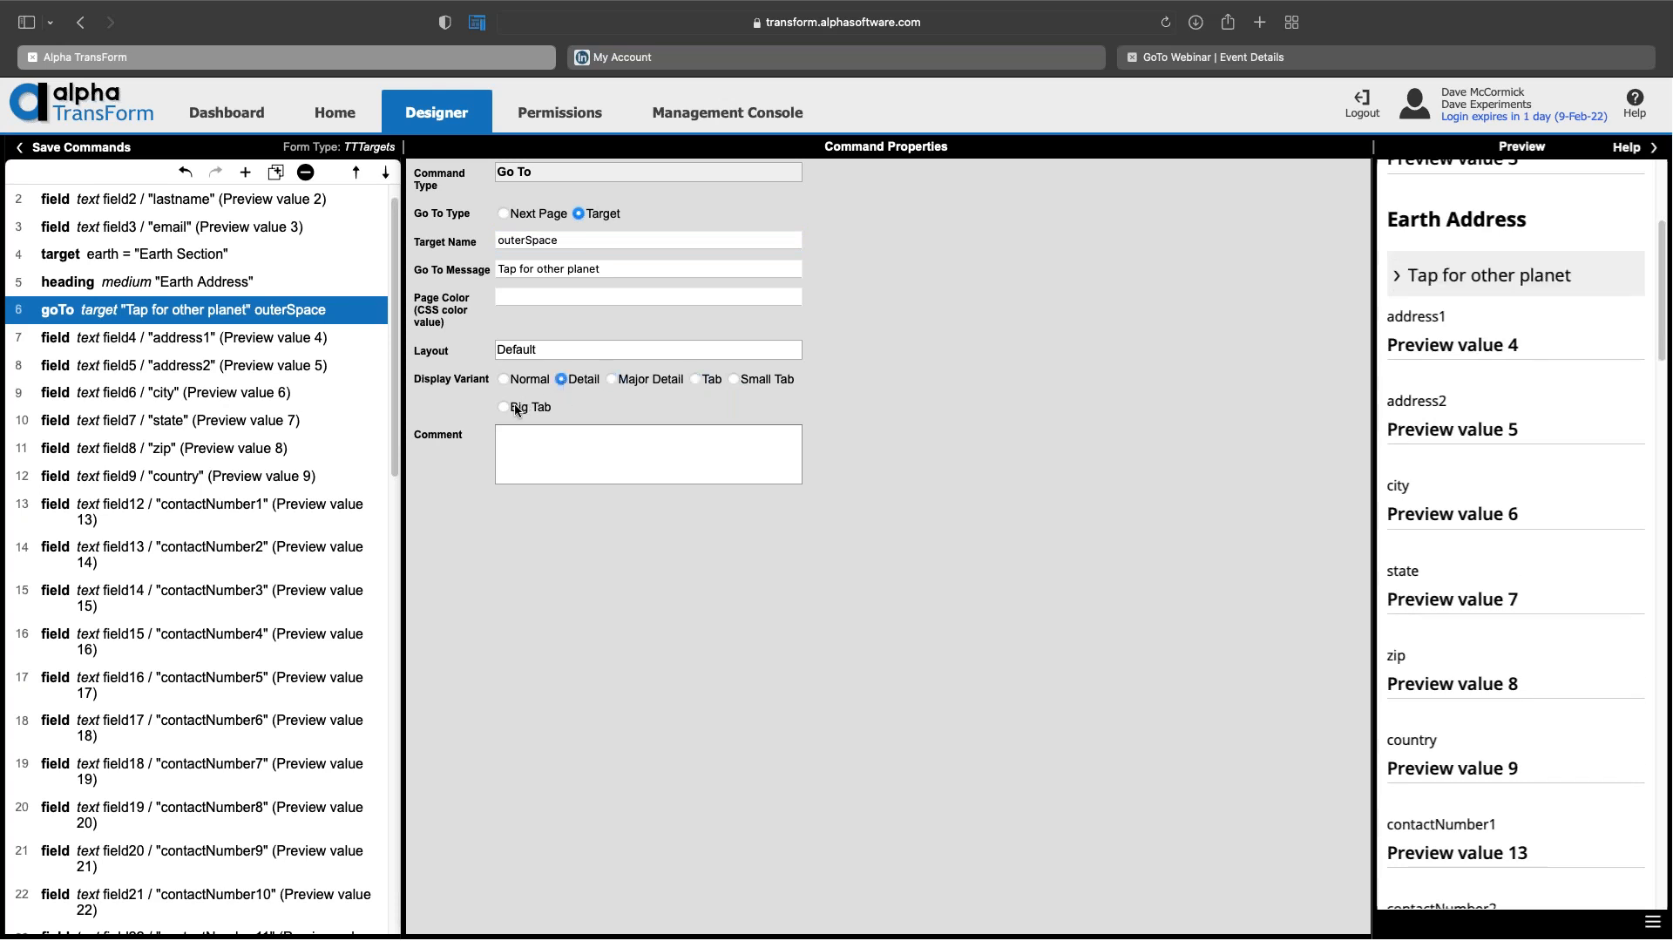
click(504, 408)
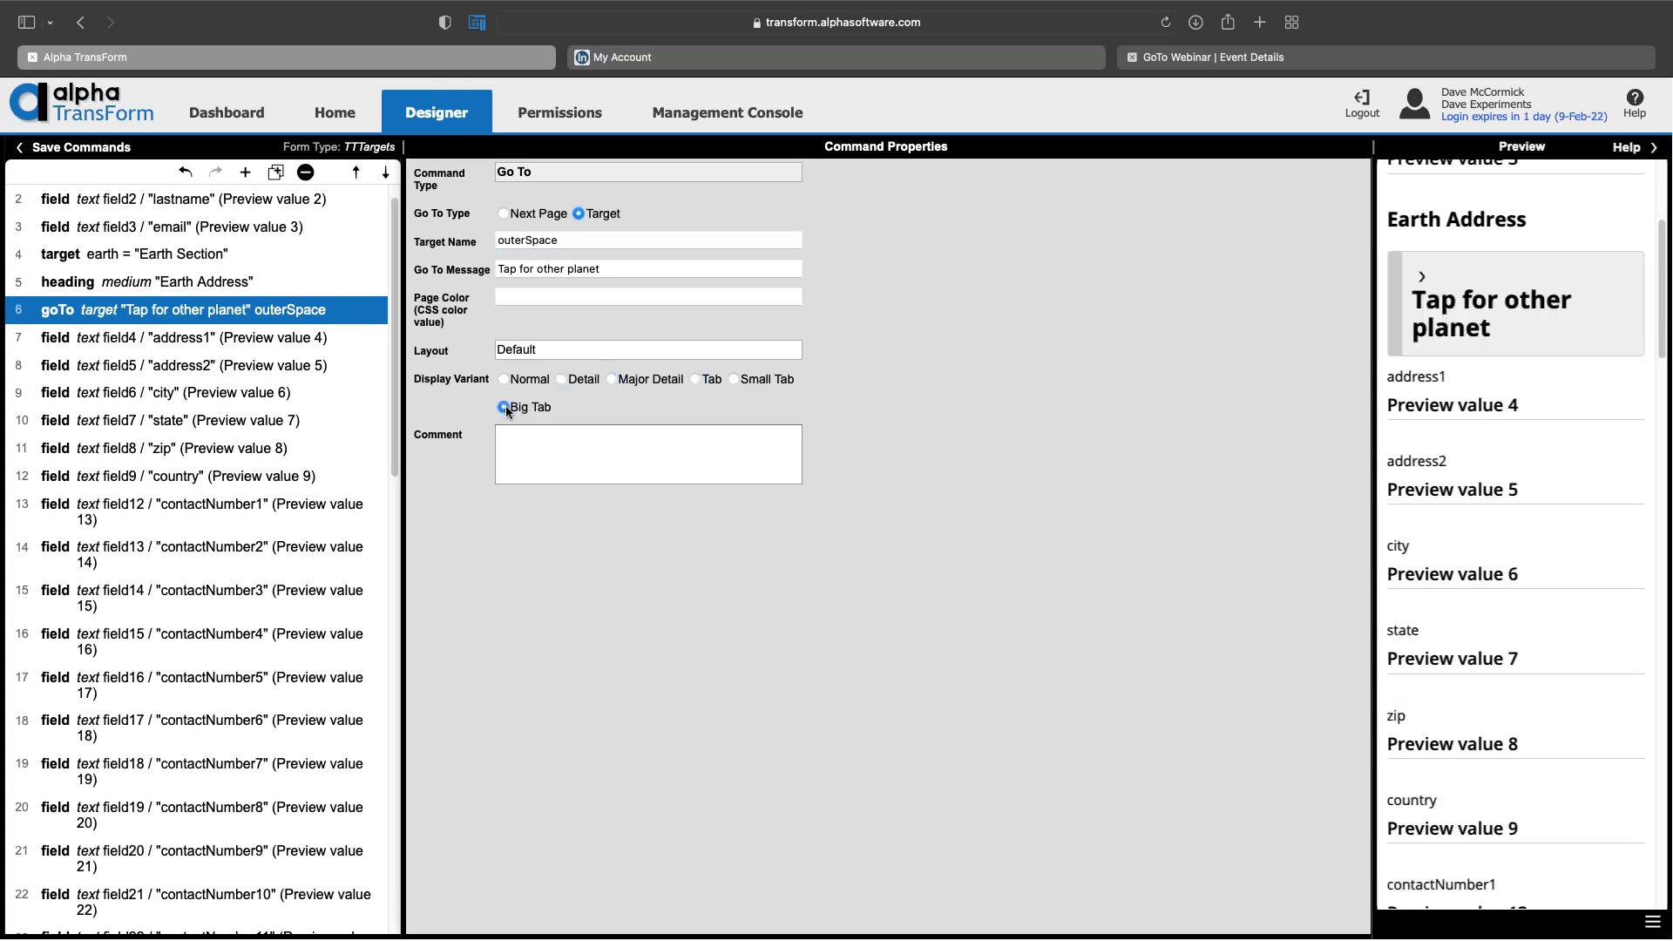
click(505, 380)
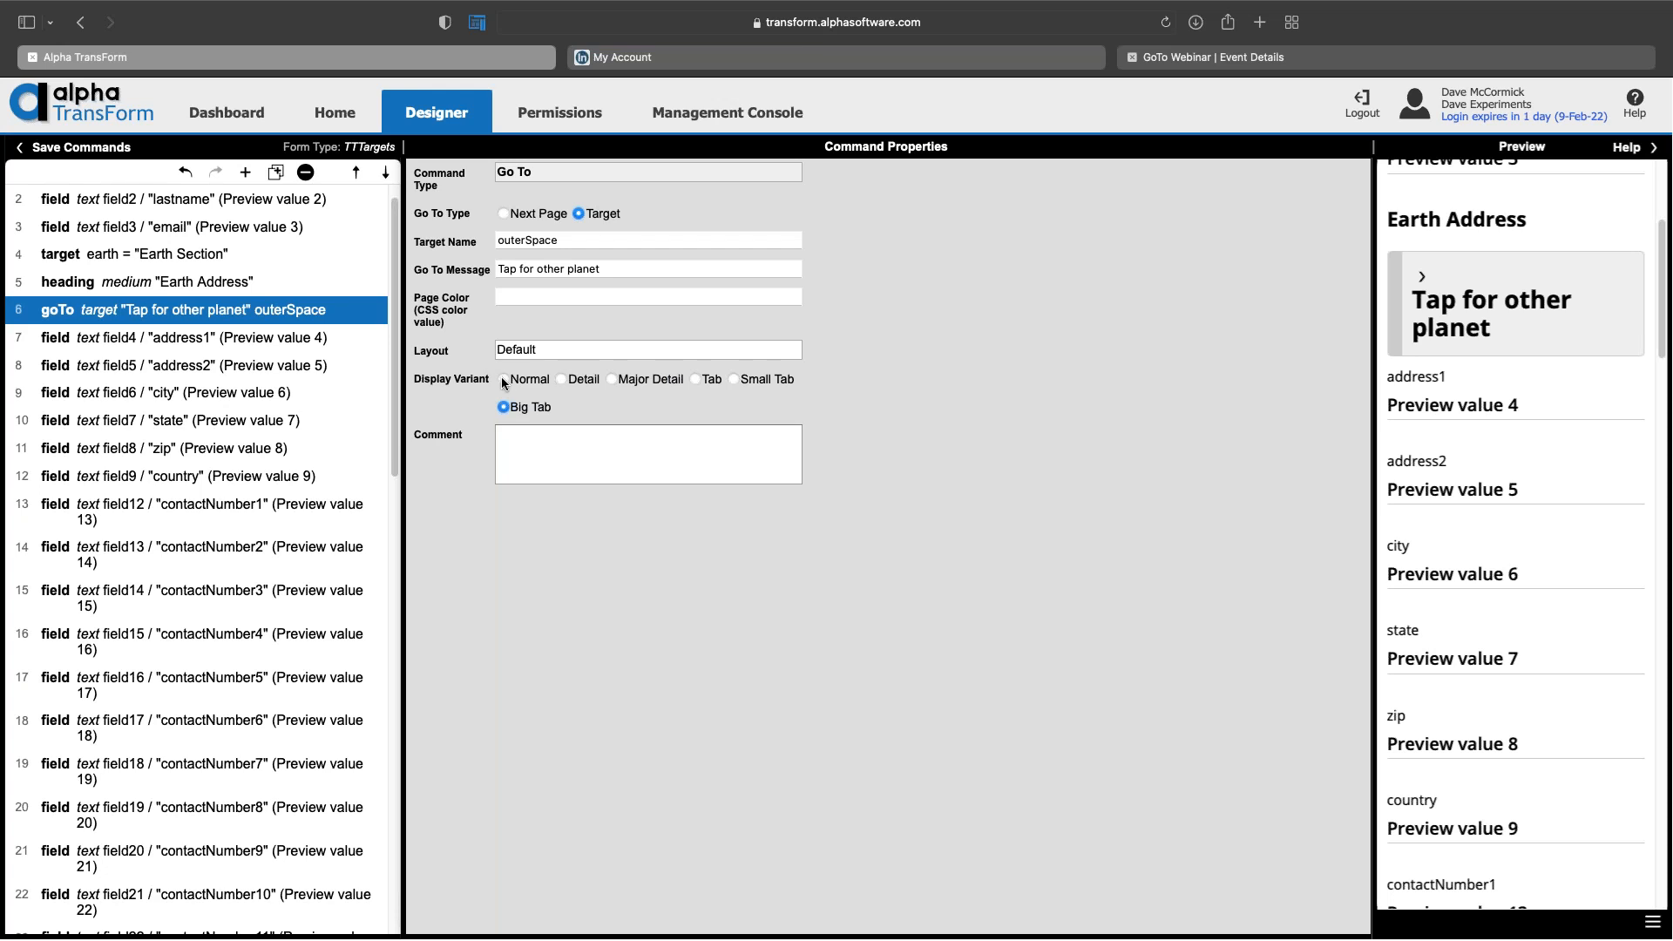
click(730, 379)
click(719, 457)
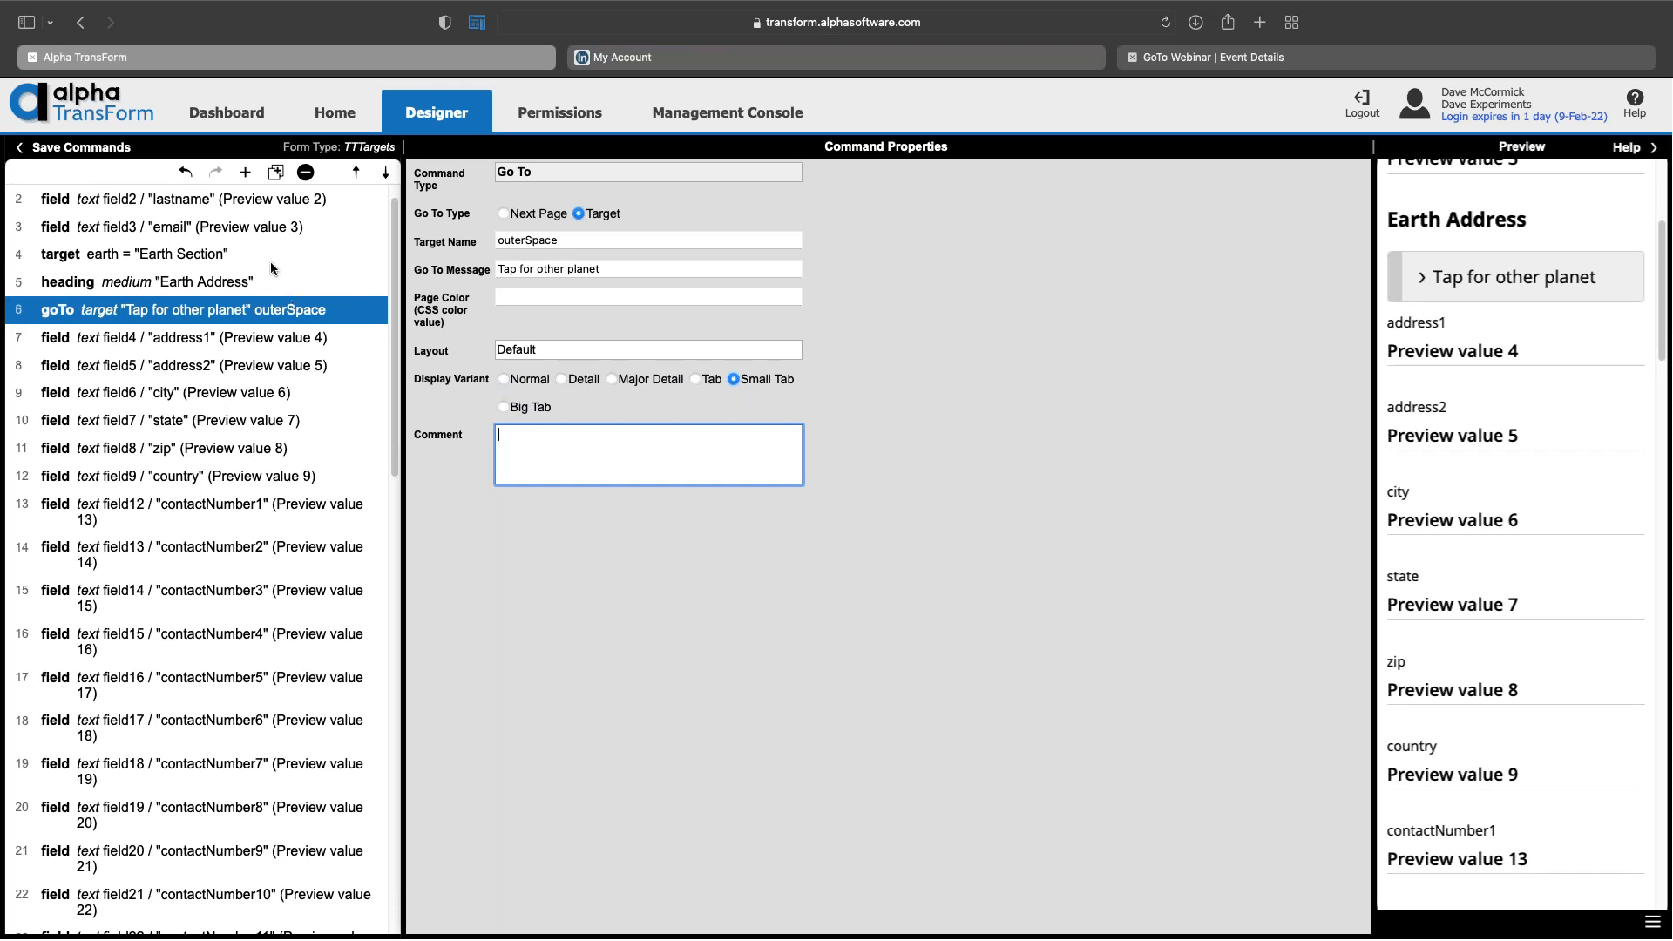
Step: Select the pageStart 'Page 1' command at the list's end and exit Safari full screen
scroll(270, 263, down, 5)
scroll(268, 263, up, 6)
scroll(269, 270, down, 4)
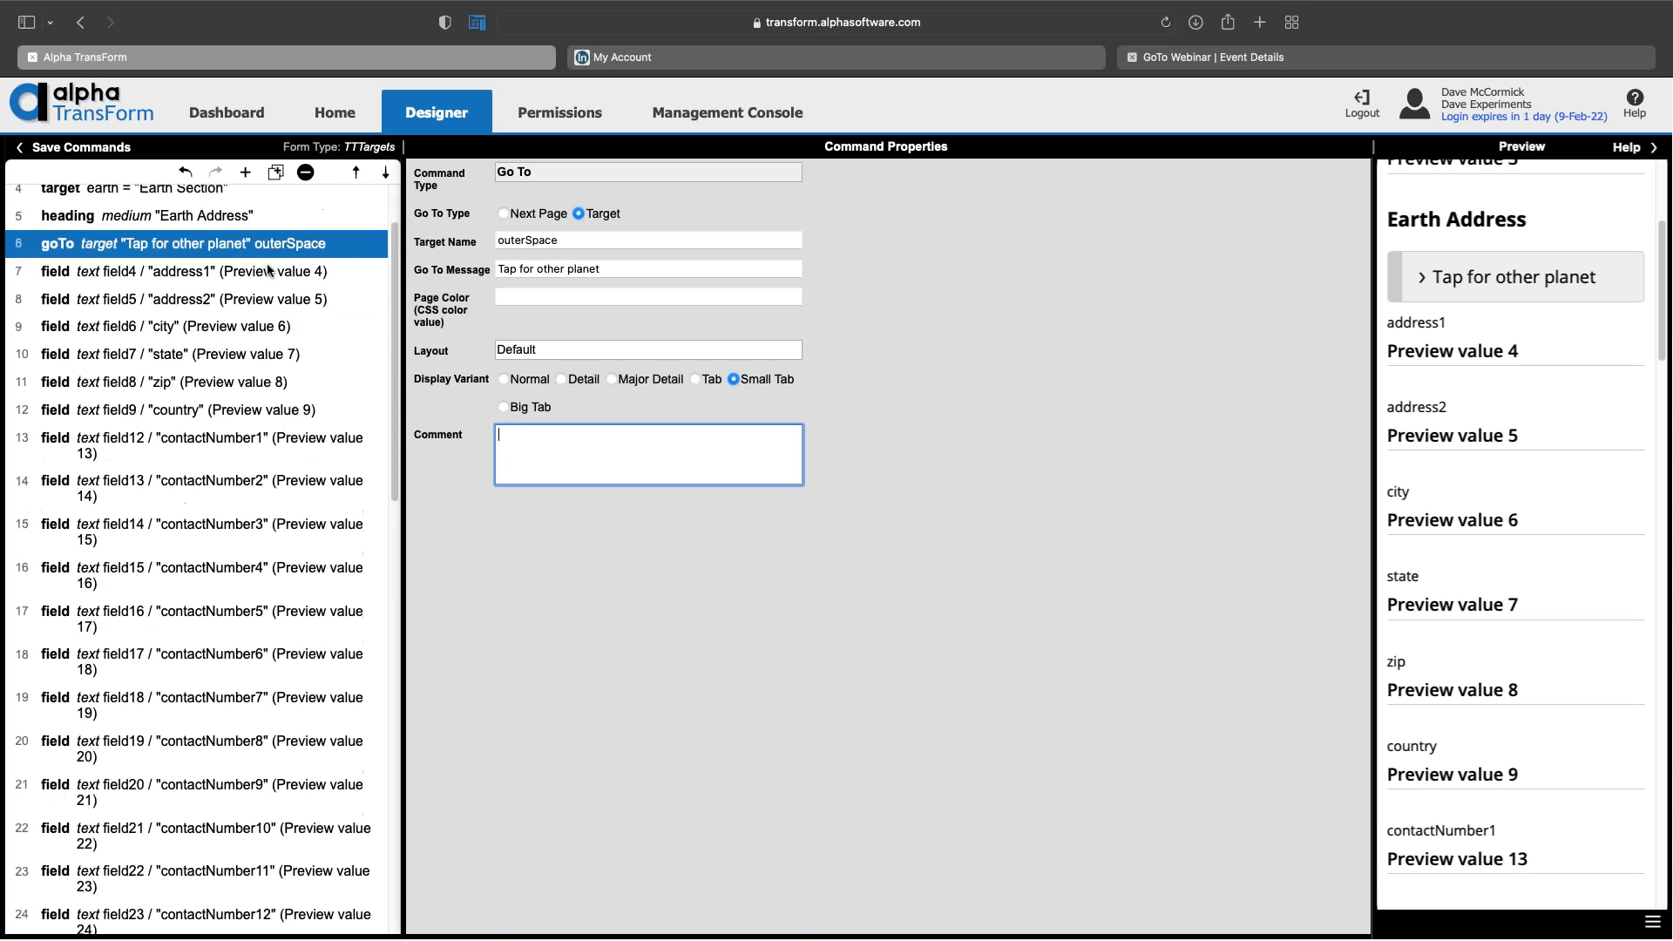
scroll(268, 270, down, 8)
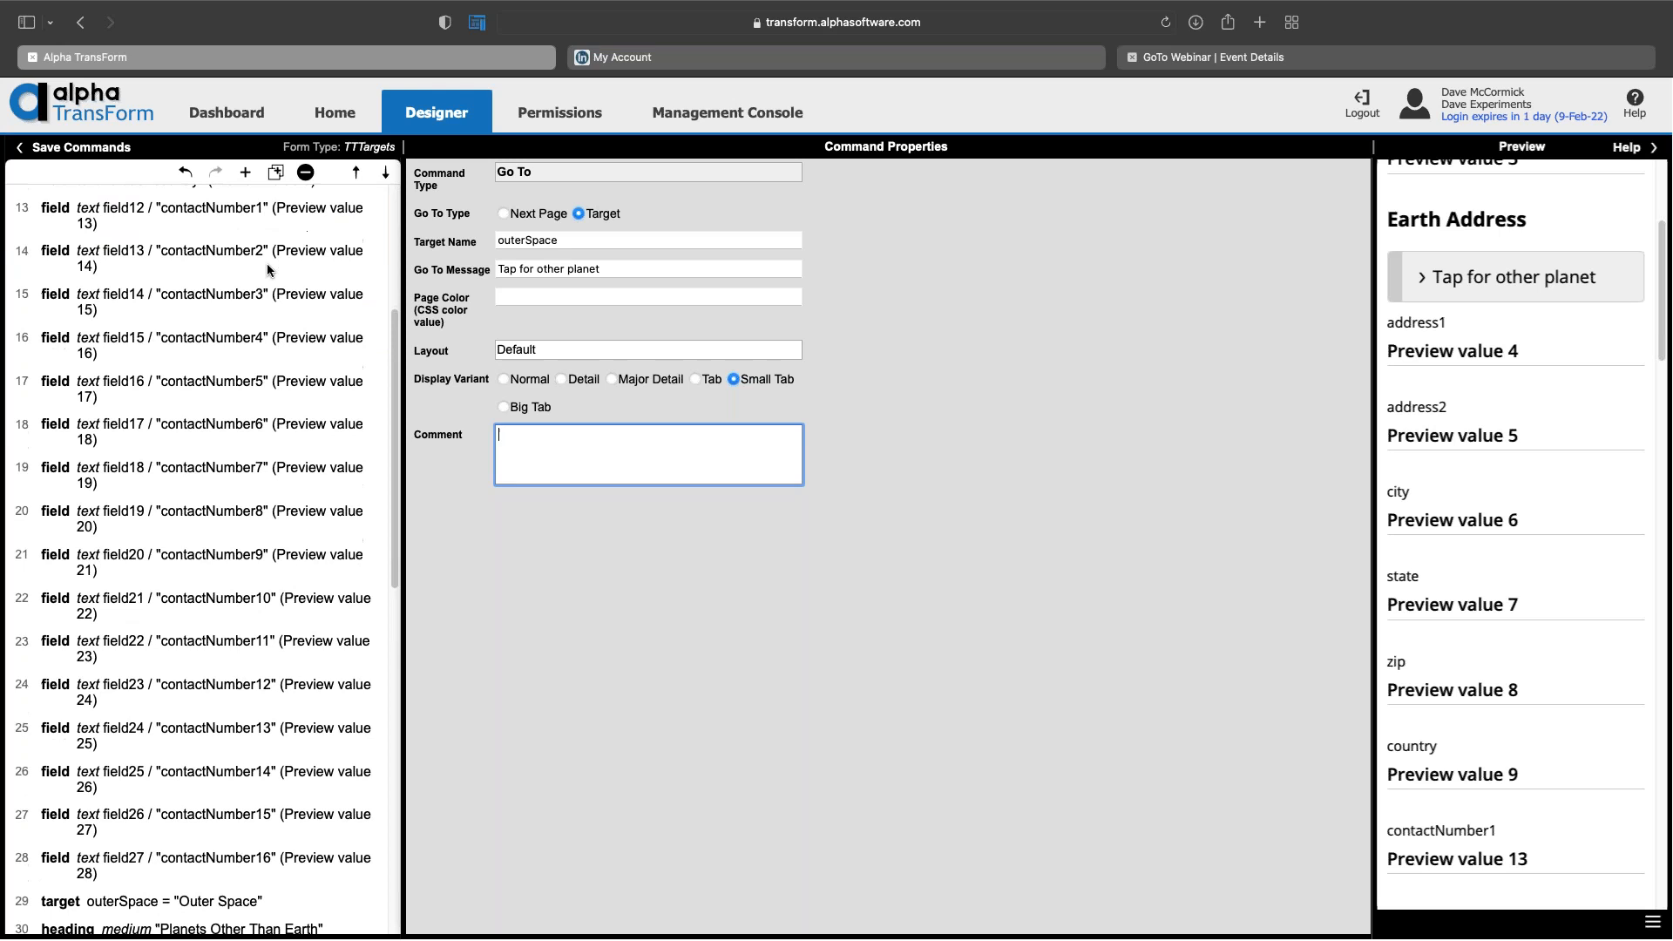
scroll(268, 270, down, 10)
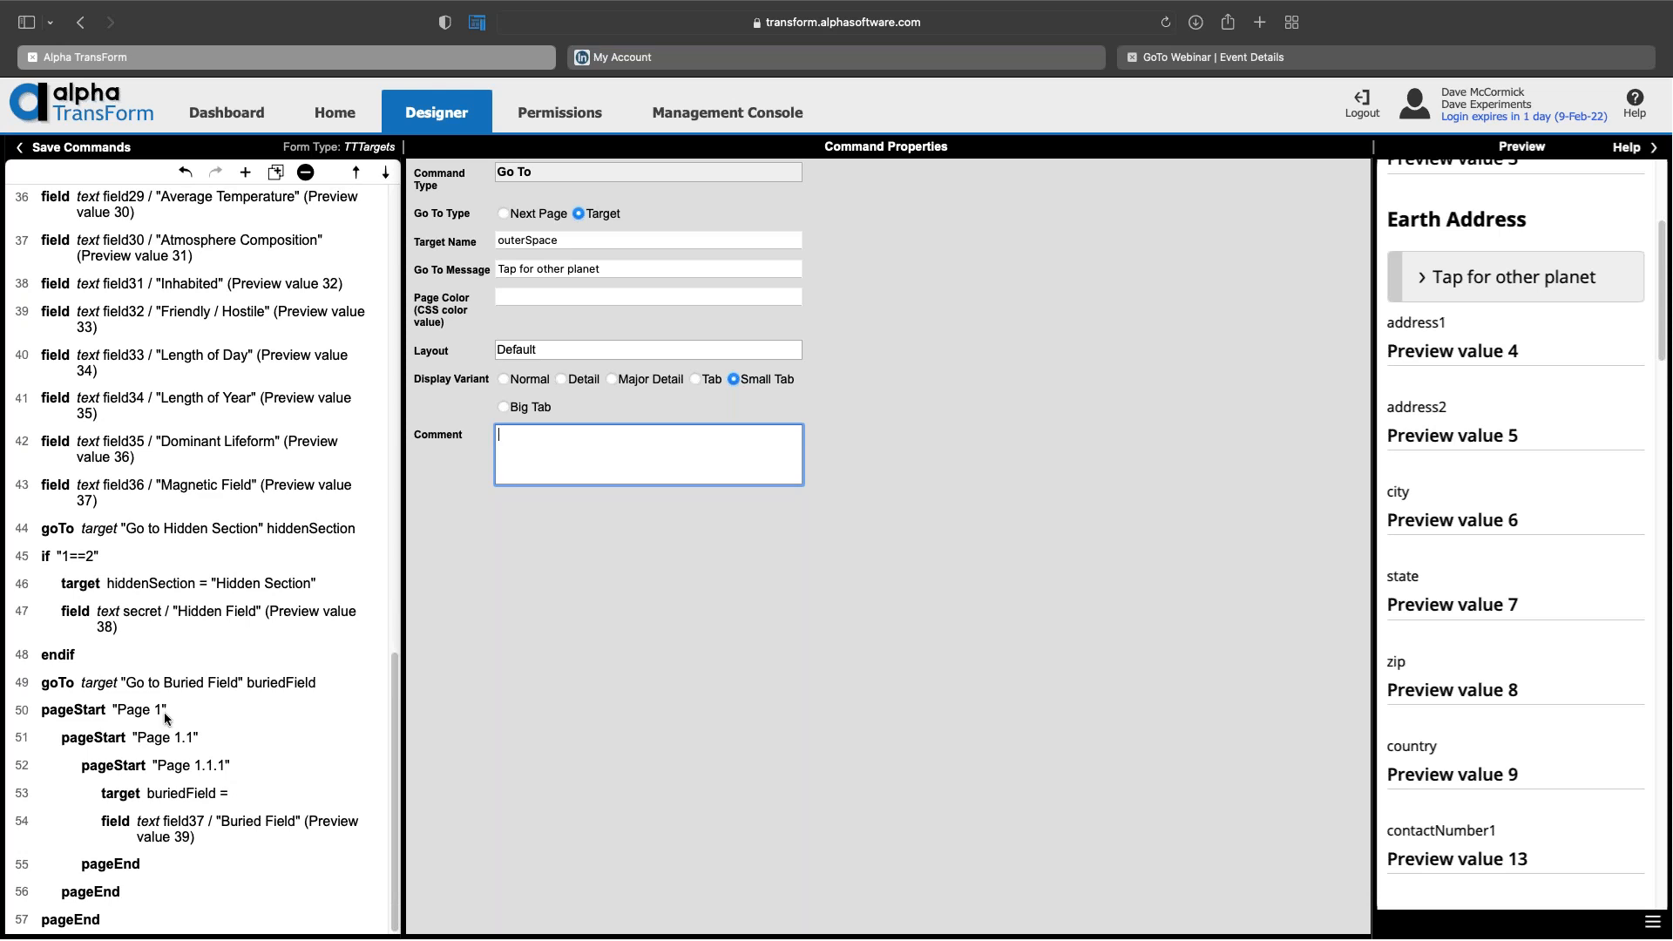
click(157, 714)
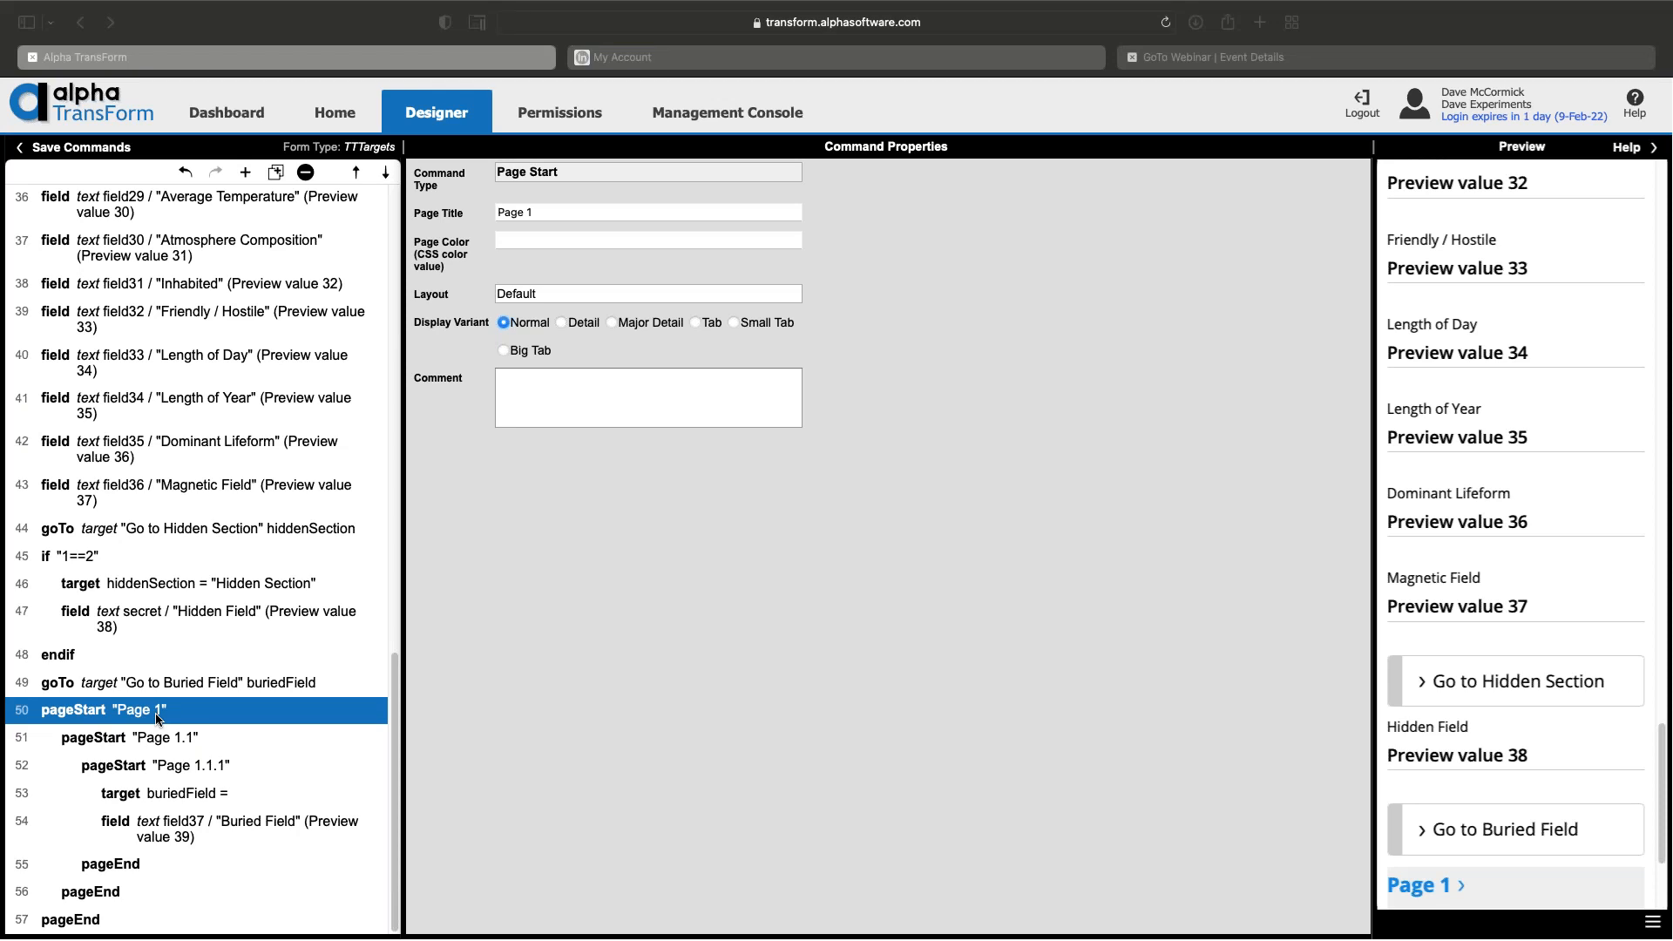
mouse_move(97, 6)
click(53, 46)
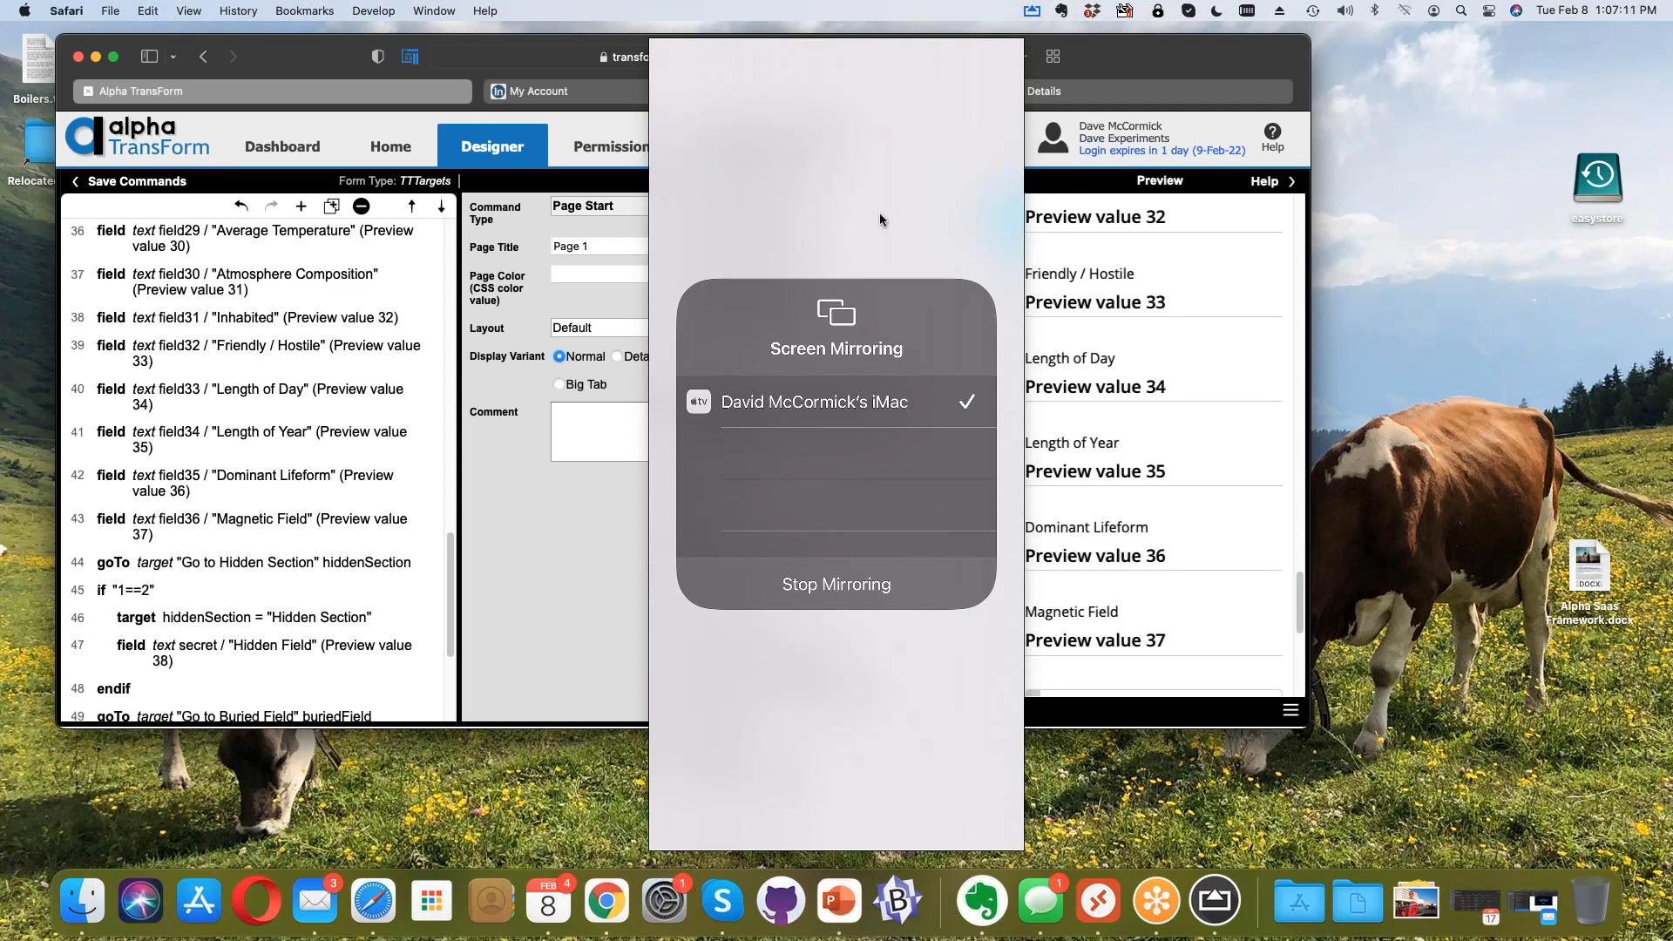
Step: Stop mirroring the phone screen and close the mirroring panel
click(1371, 176)
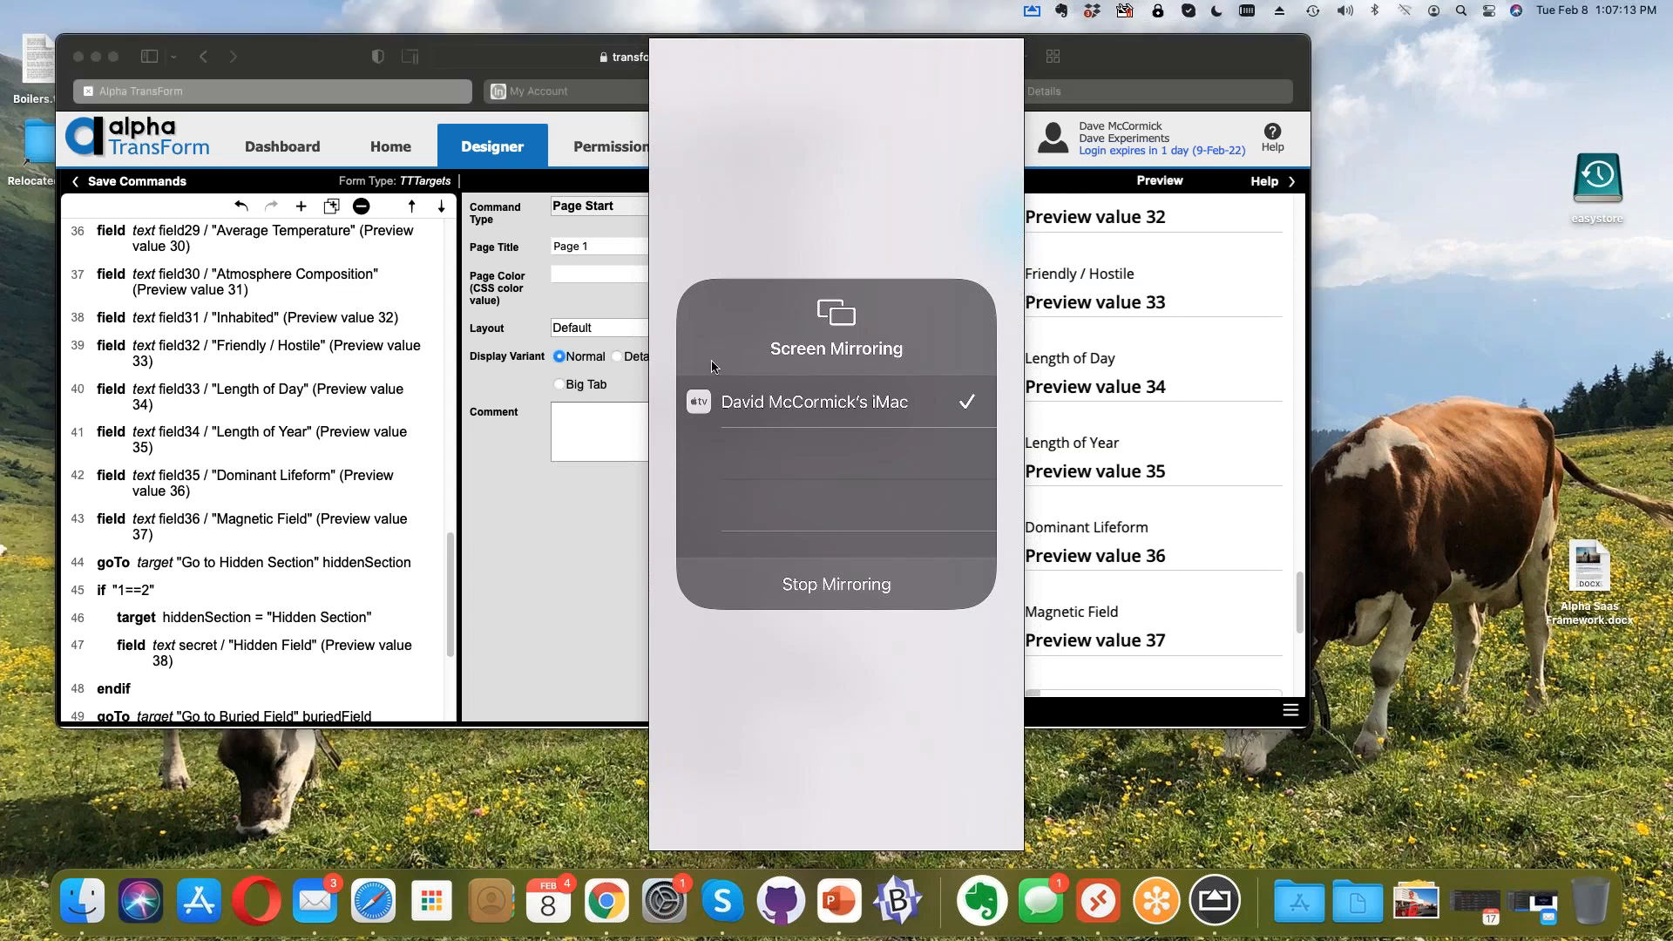
click(847, 622)
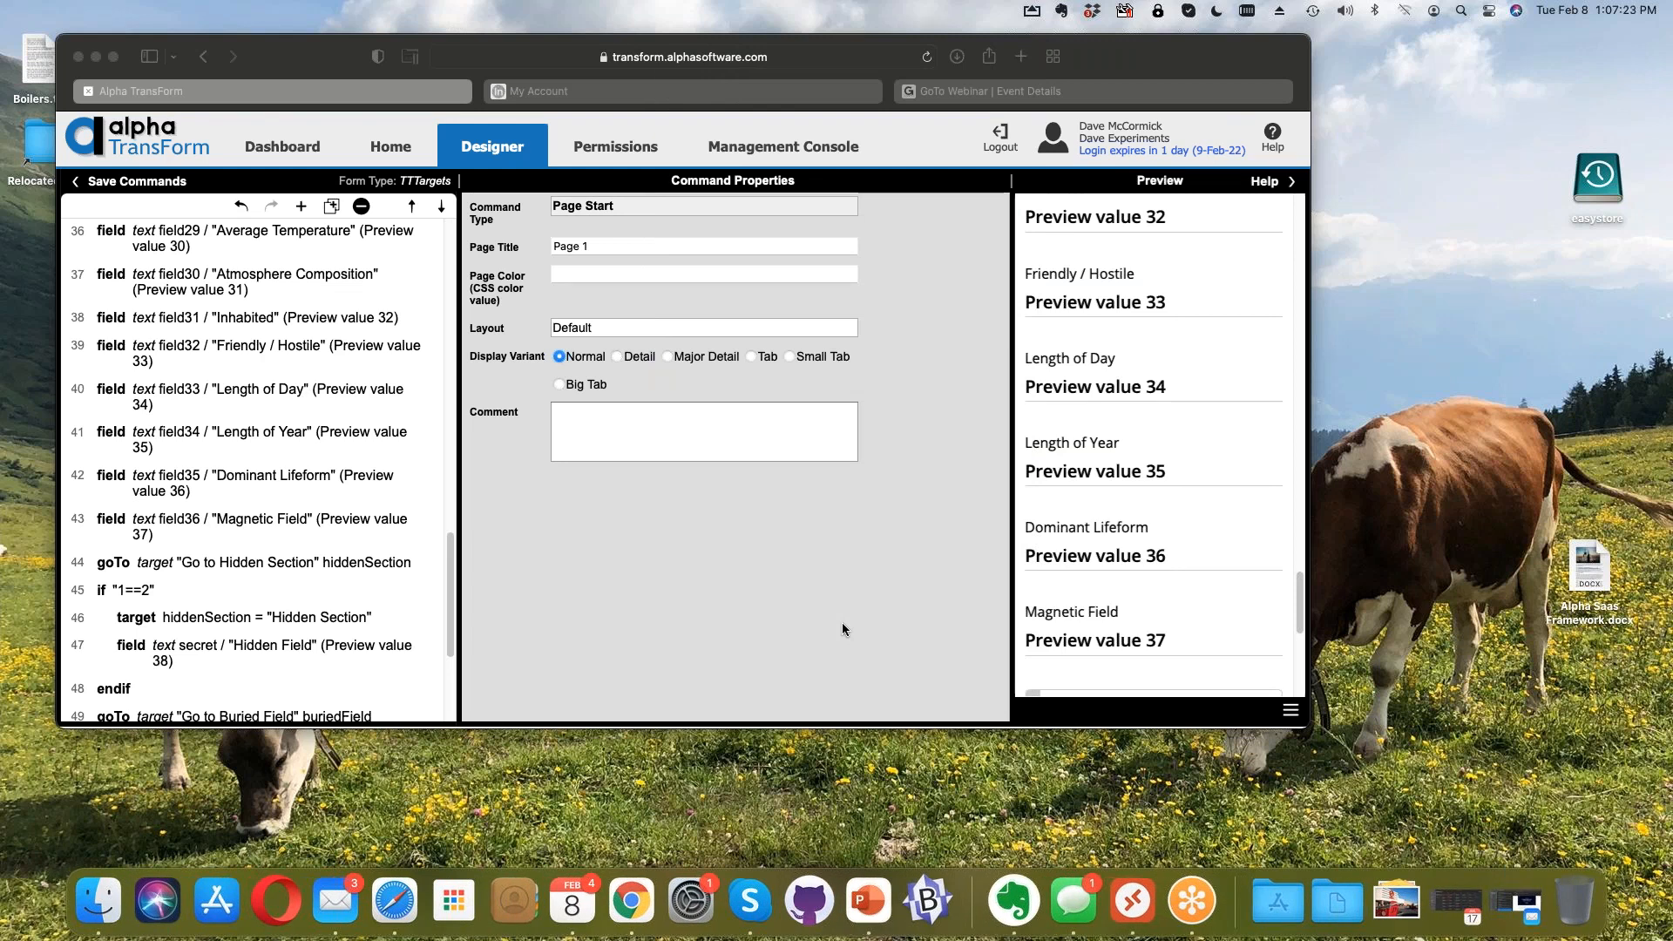
scroll(247, 533, down, 5)
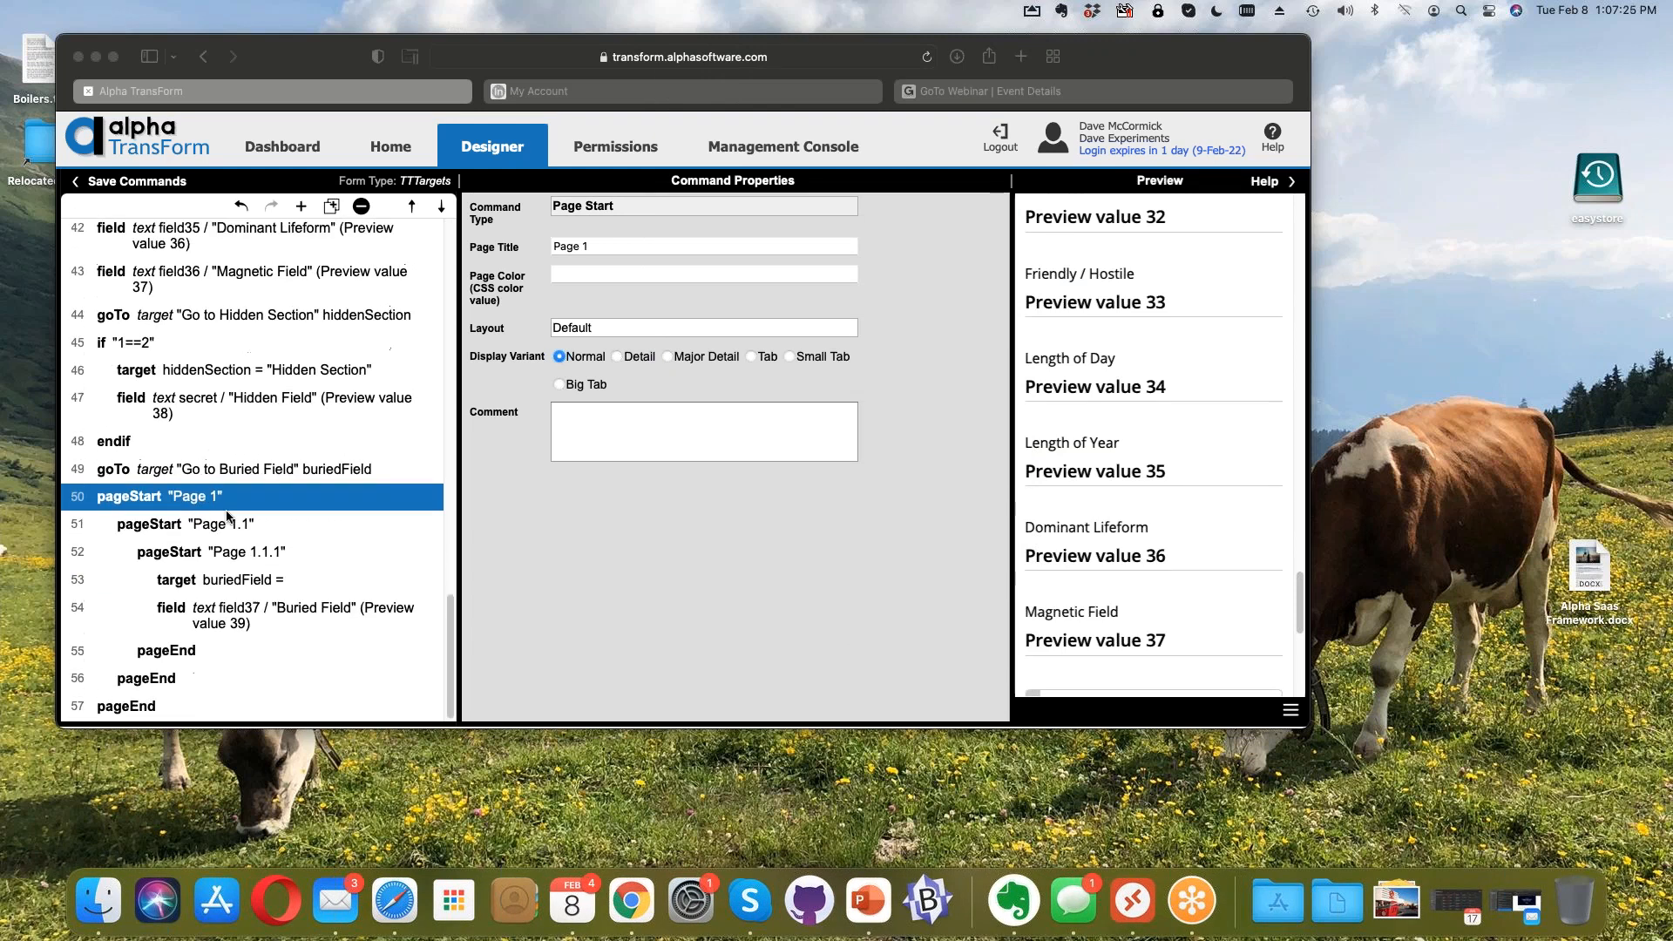
Step: Show the properties of the nested page Page 1.1
click(248, 533)
click(248, 533)
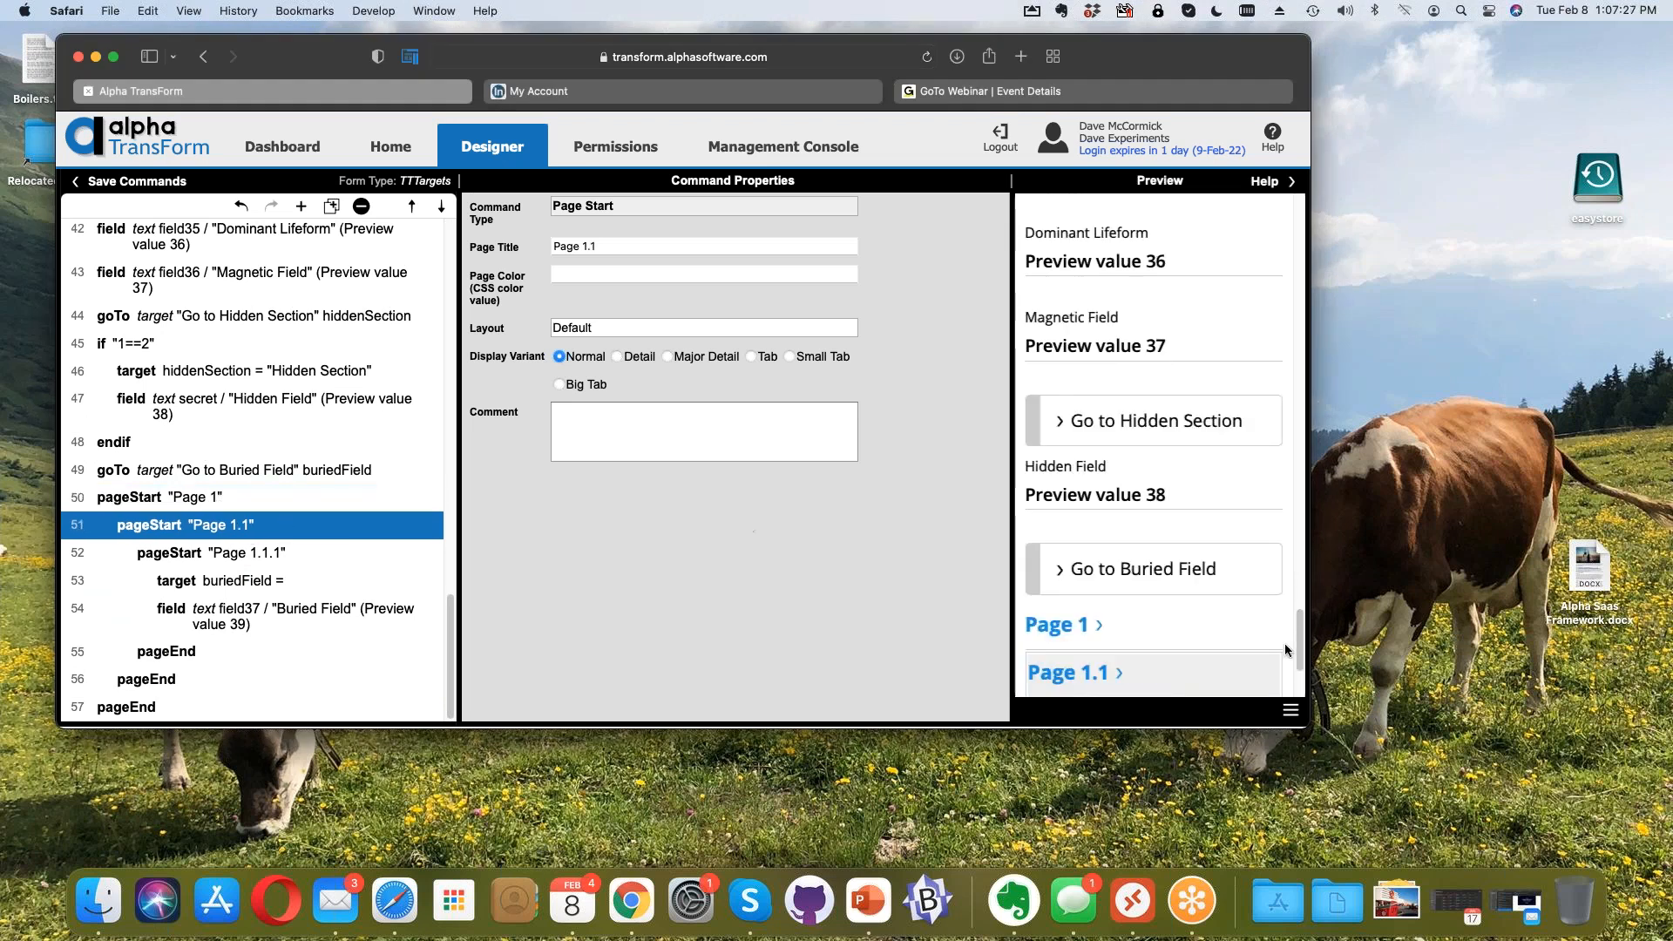
click(767, 56)
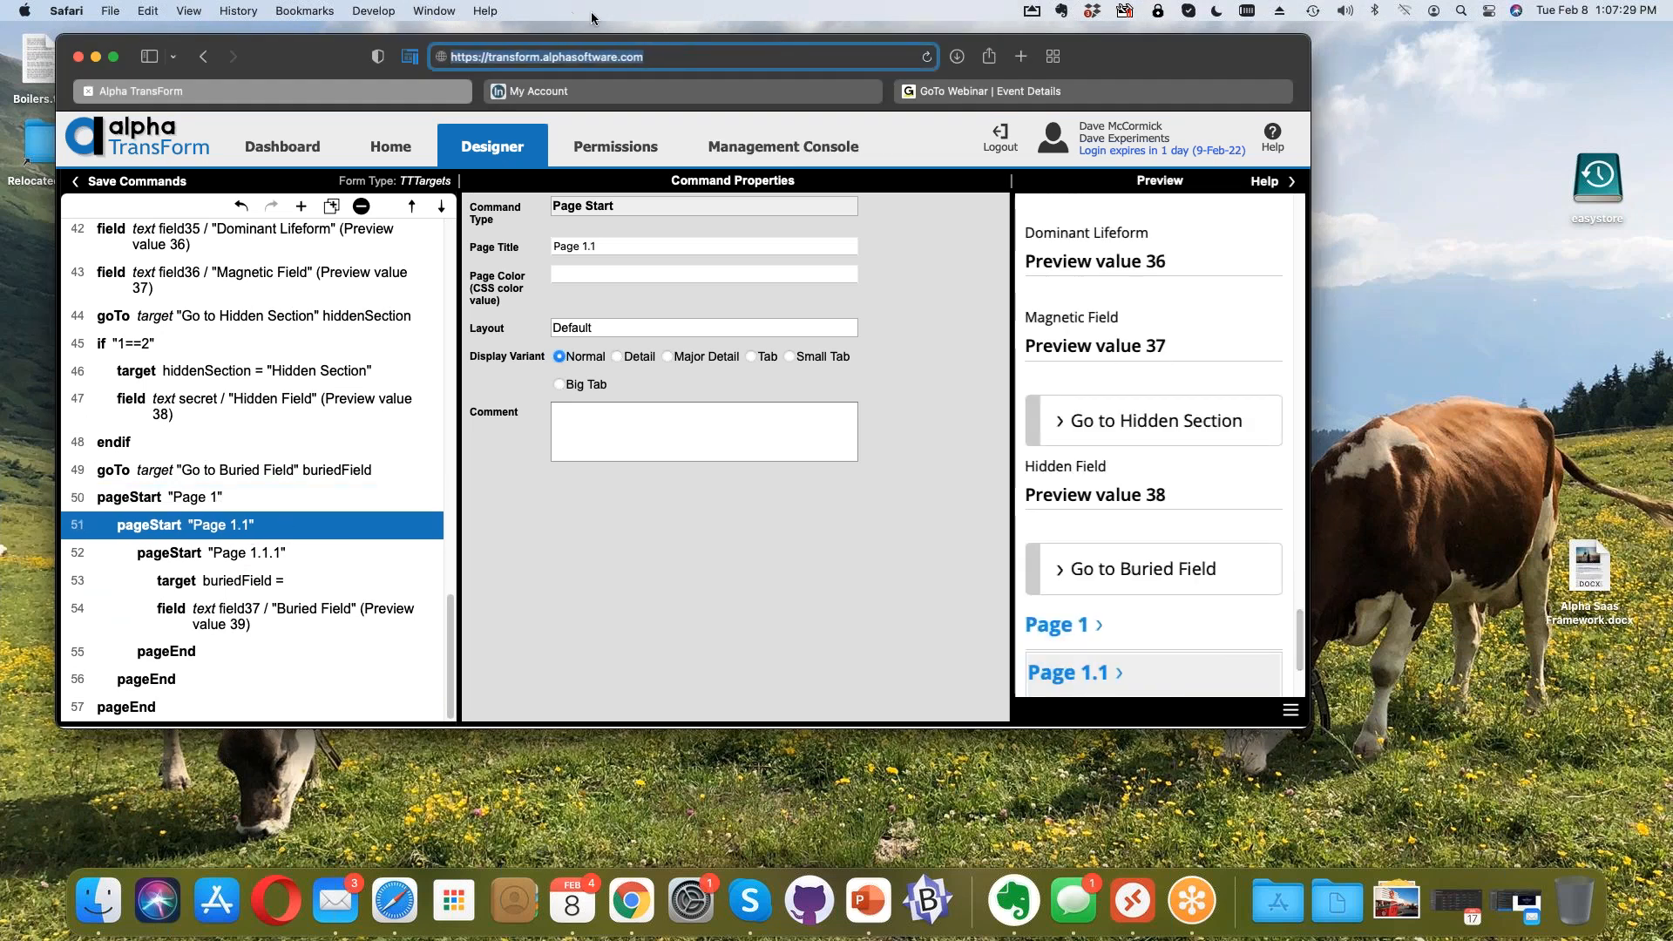
drag(1194, 59, 960, 49)
scroll(979, 586, down, 2)
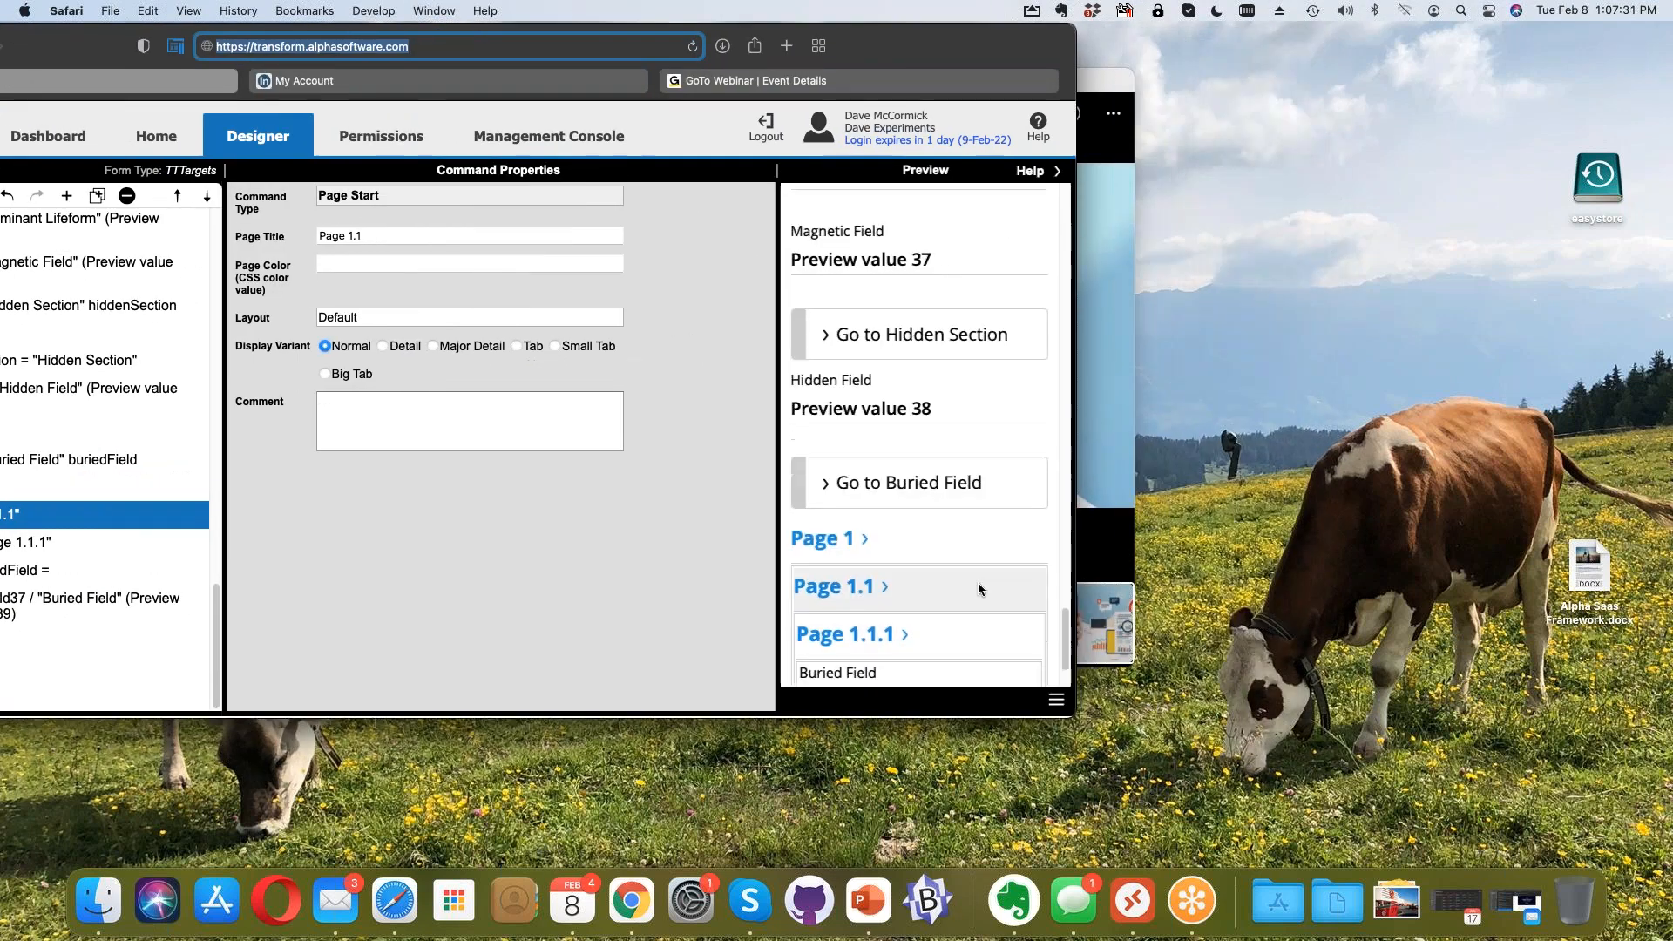
Step: Show Buried Field (field37) properties from the preview with the browser back in full screen
click(928, 595)
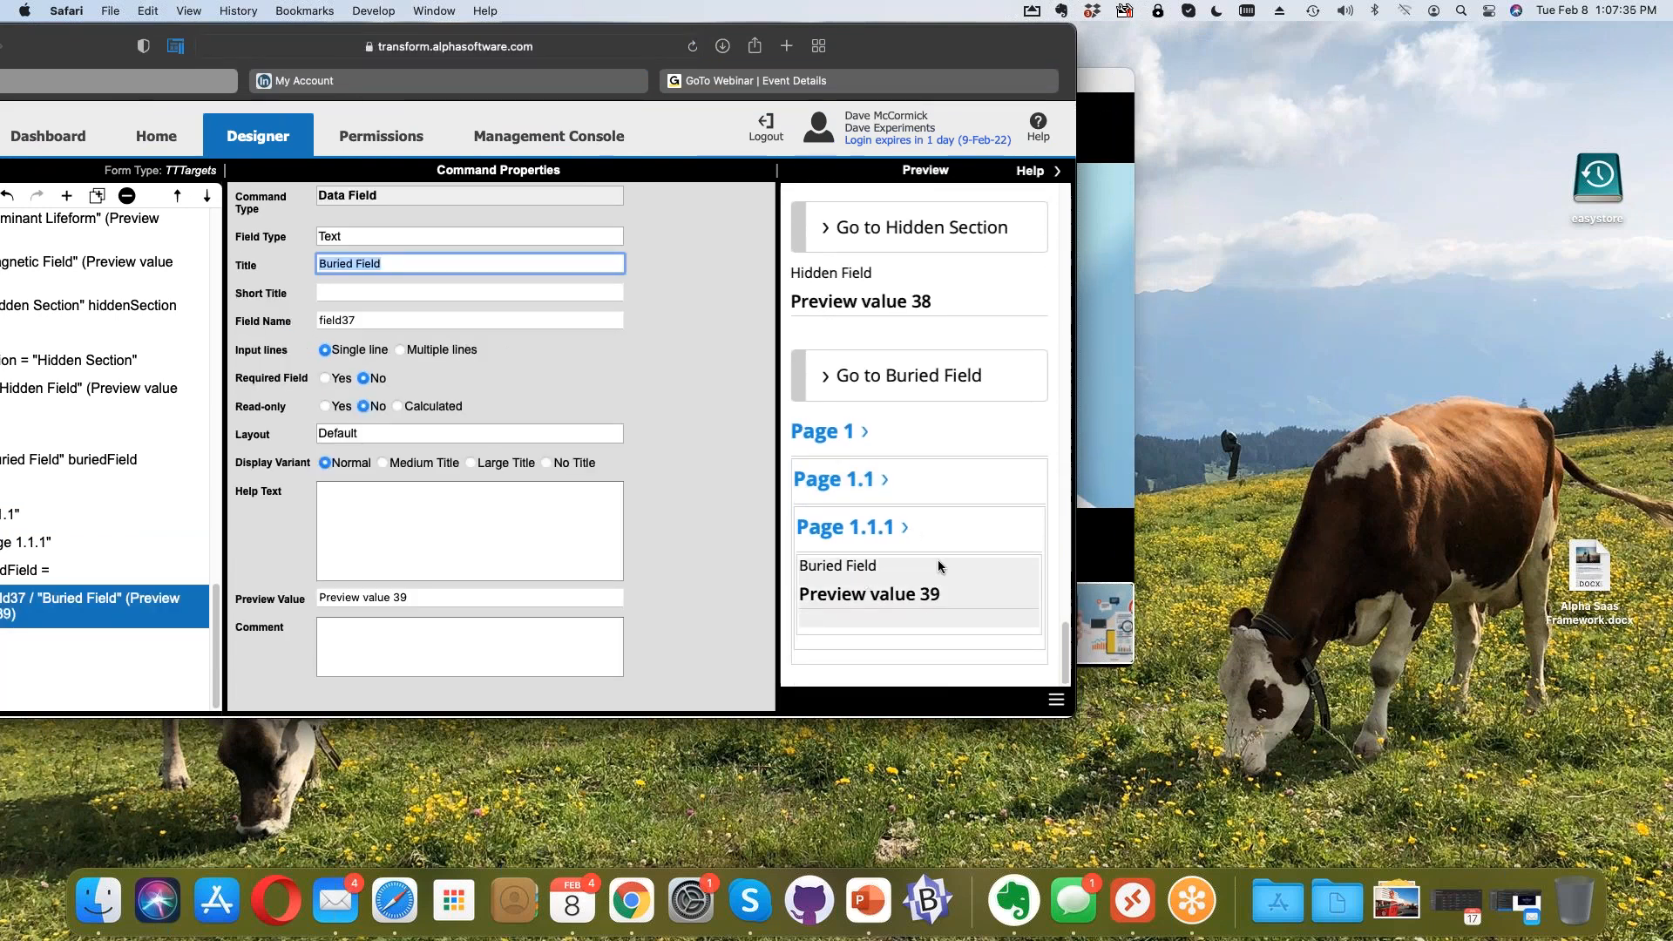
click(266, 47)
drag(867, 46, 874, 46)
drag(1159, 54, 1216, 53)
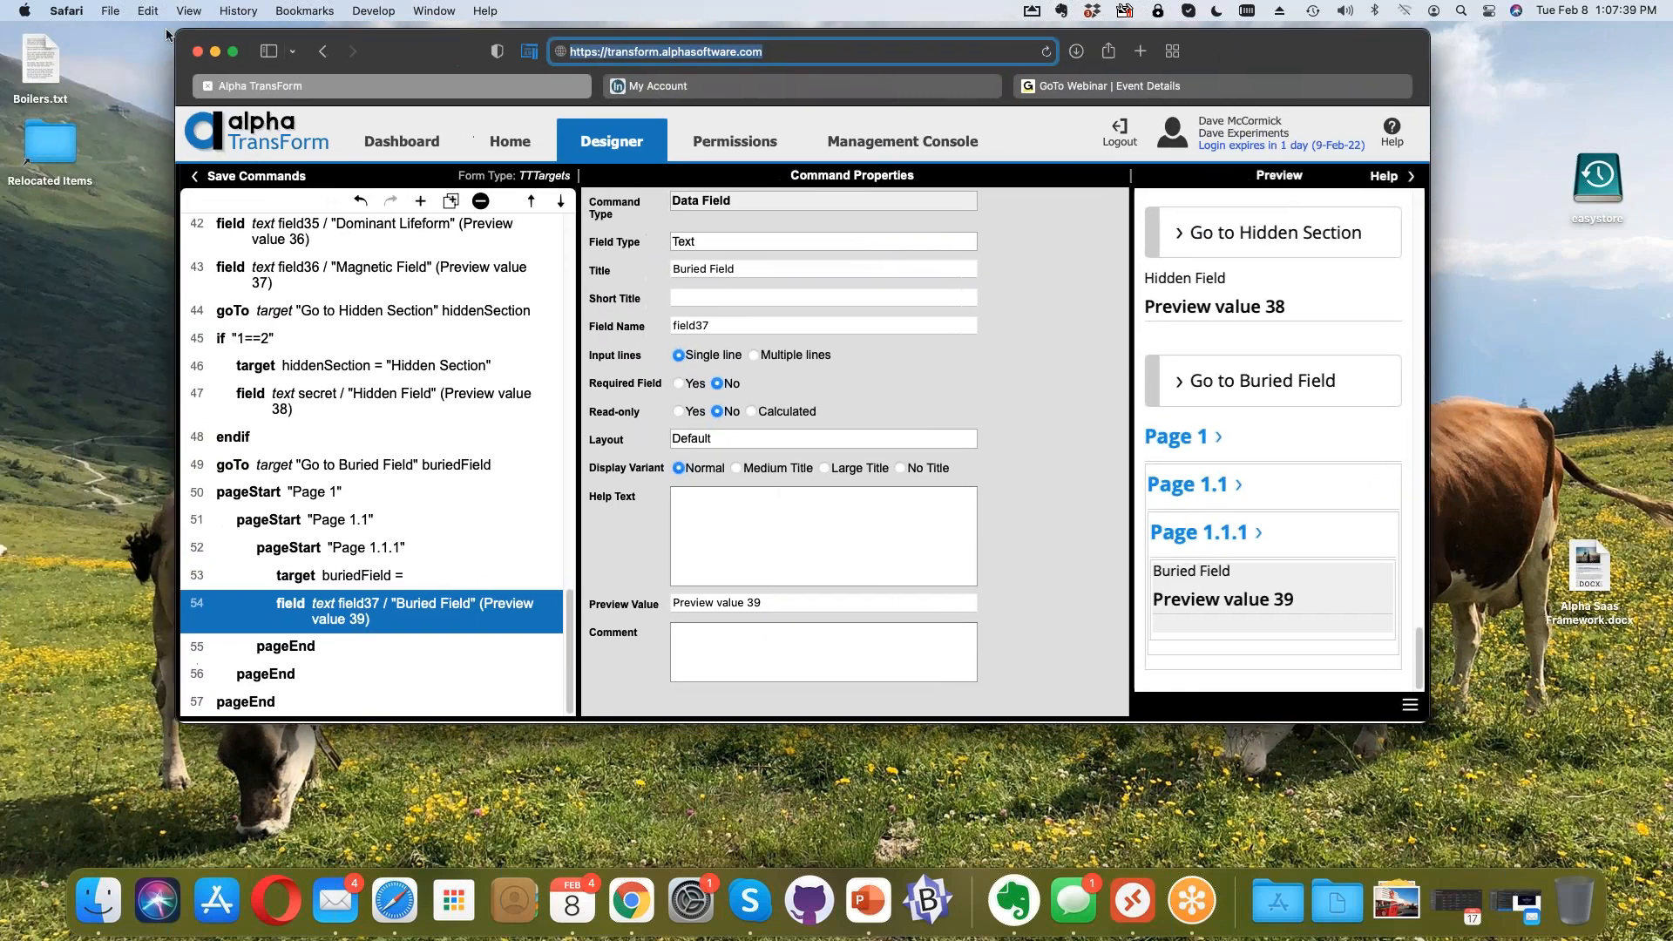
click(229, 53)
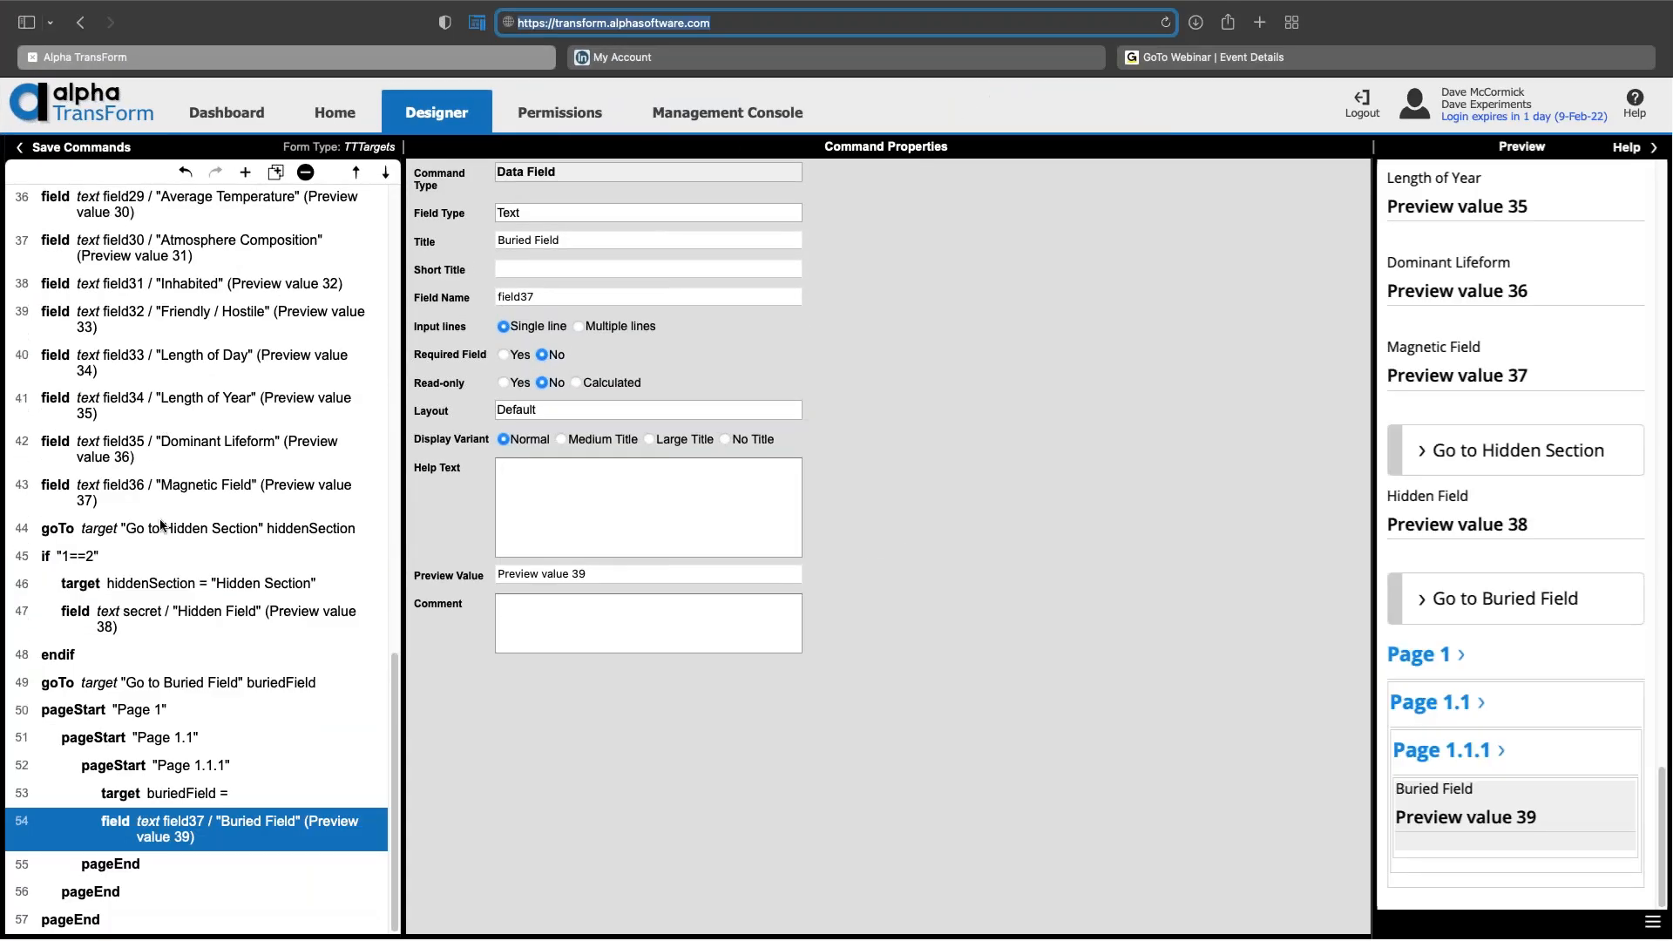
Step: Review the buriedField target, Go to Buried Field and hiddenSection target, ending on if "1==2"
click(238, 797)
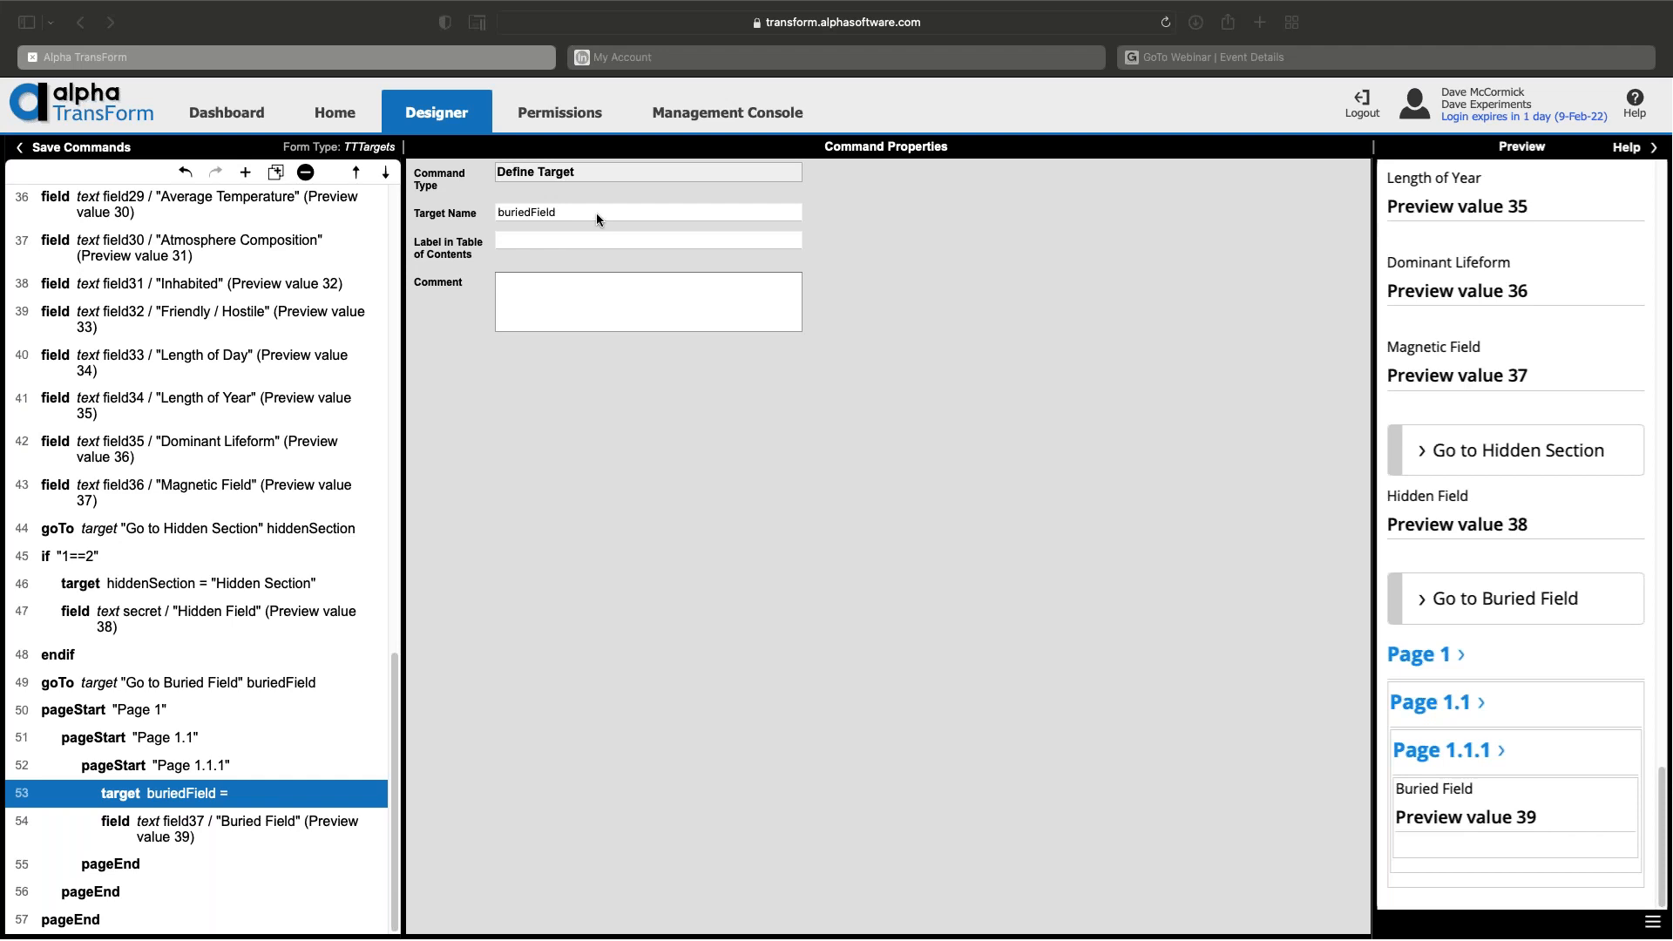
click(154, 682)
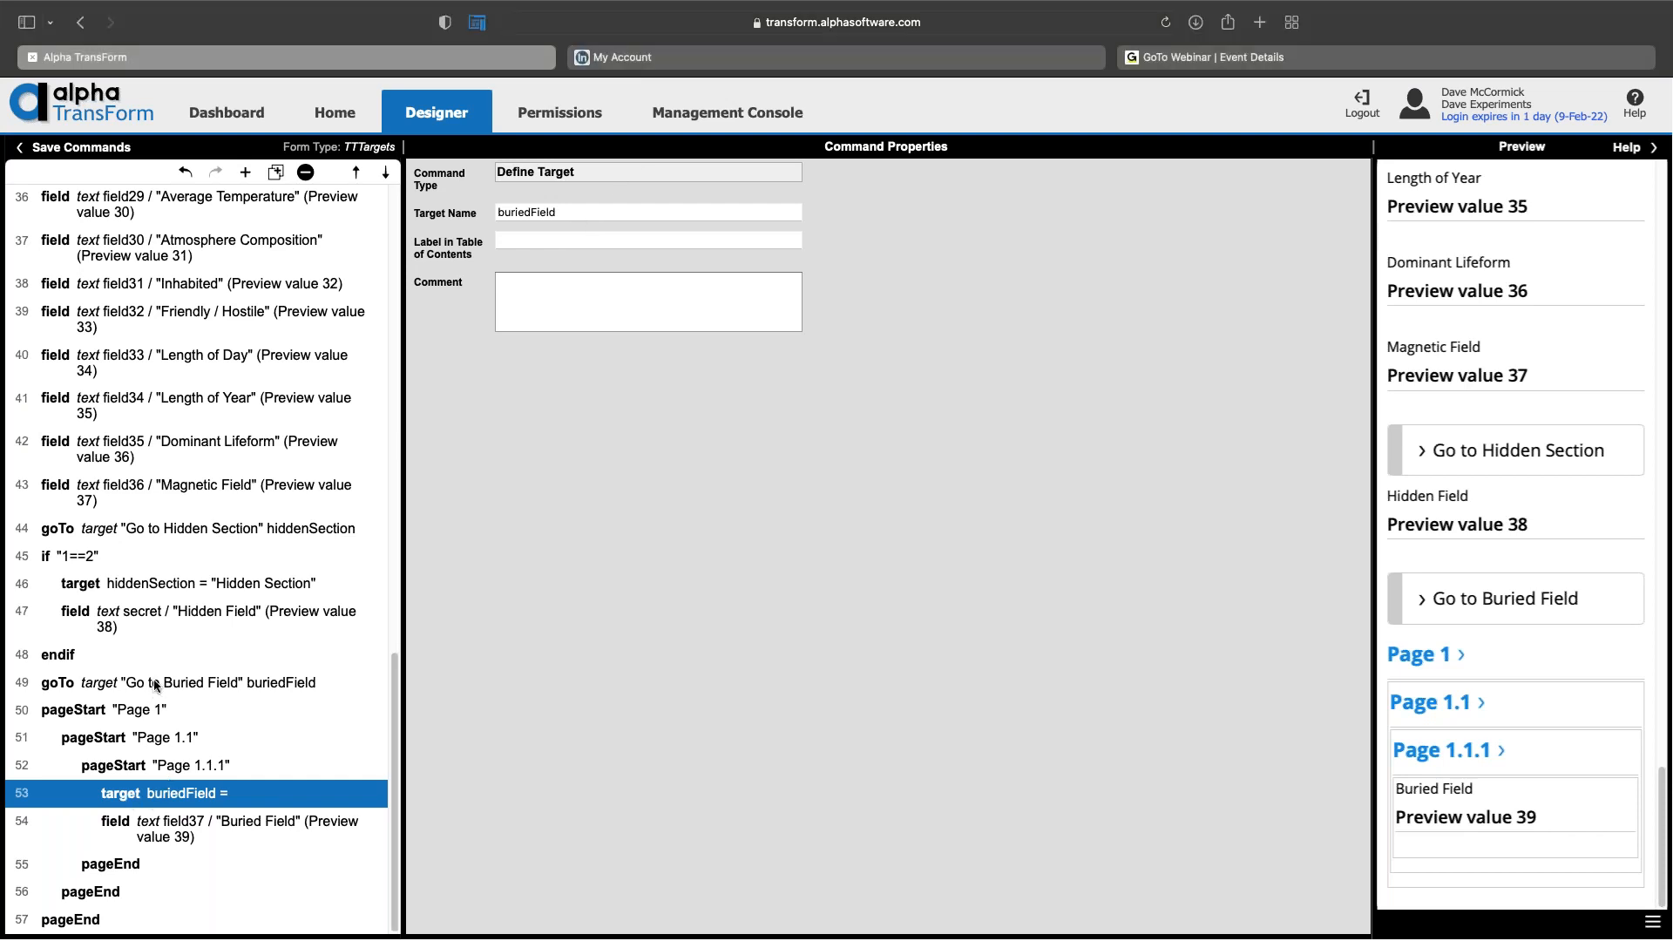
click(154, 684)
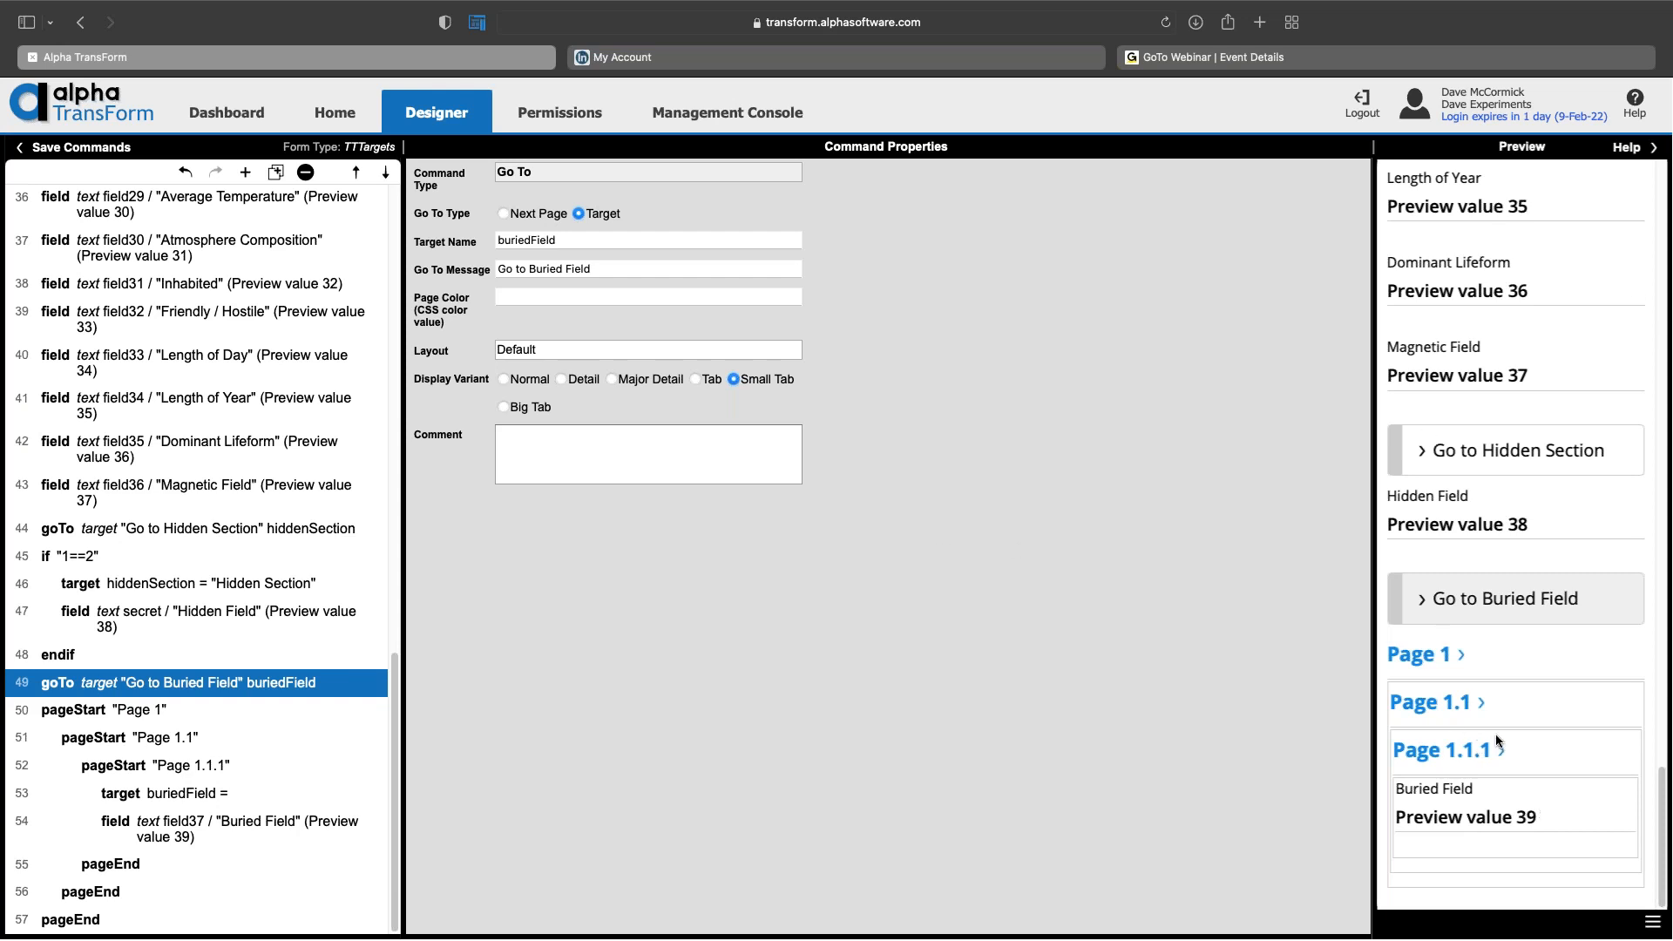
click(256, 581)
click(108, 558)
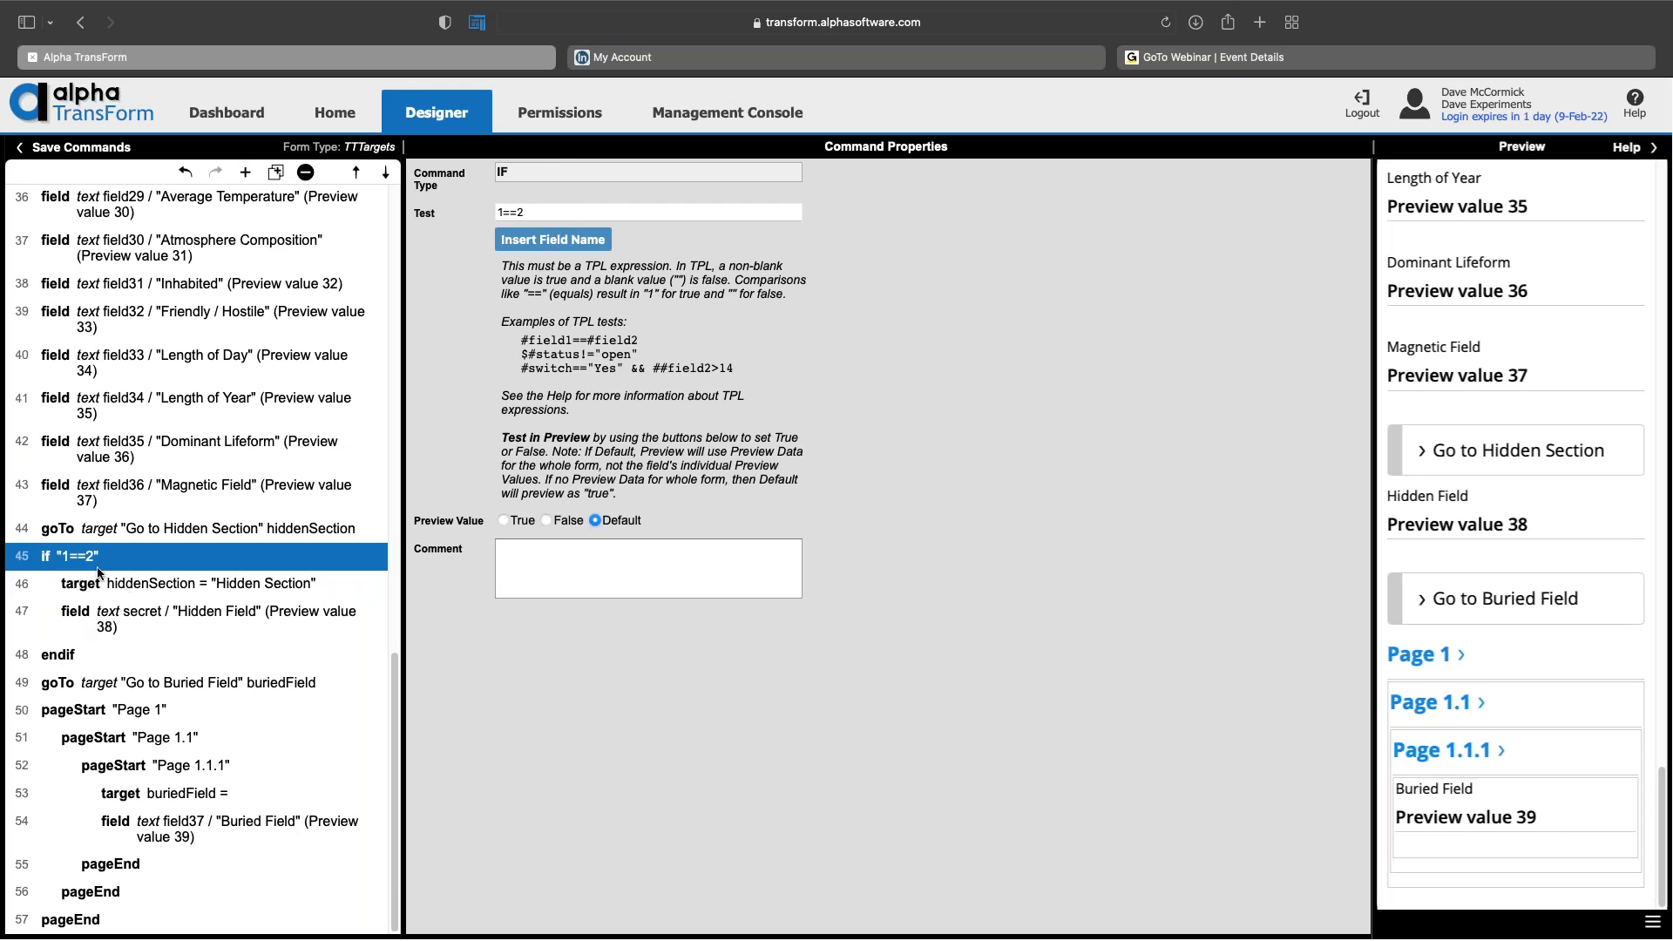
Step: Revisit the hiddenSection target and if "1==2", then show Go to Hidden Section's properties
click(120, 592)
click(121, 562)
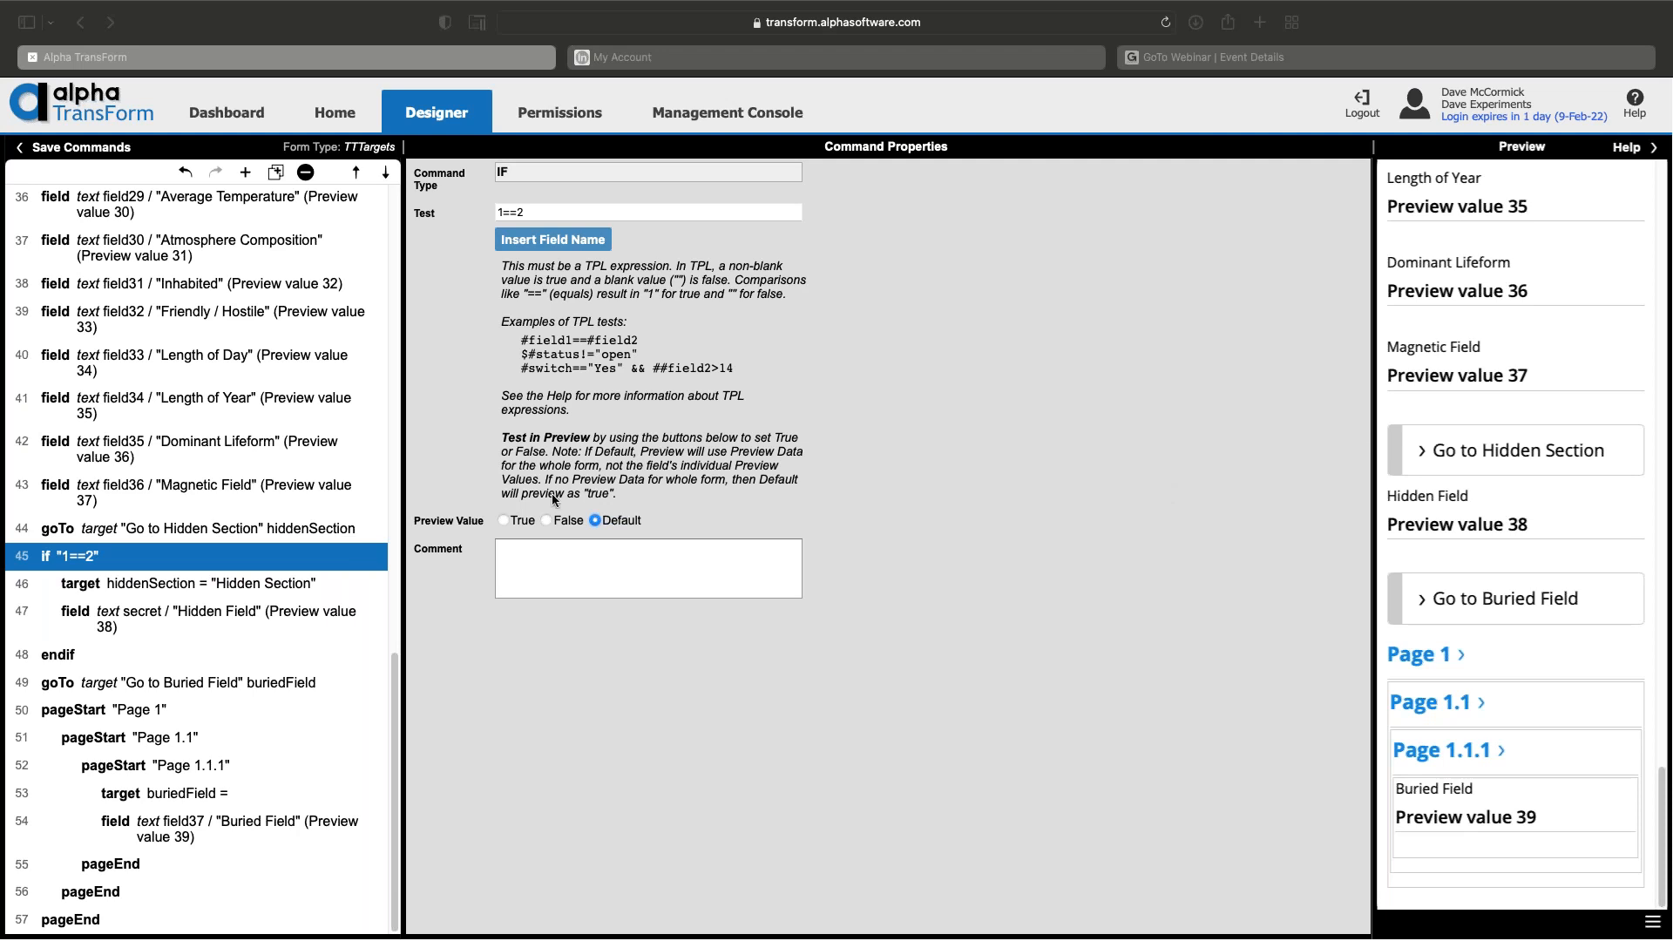
click(279, 528)
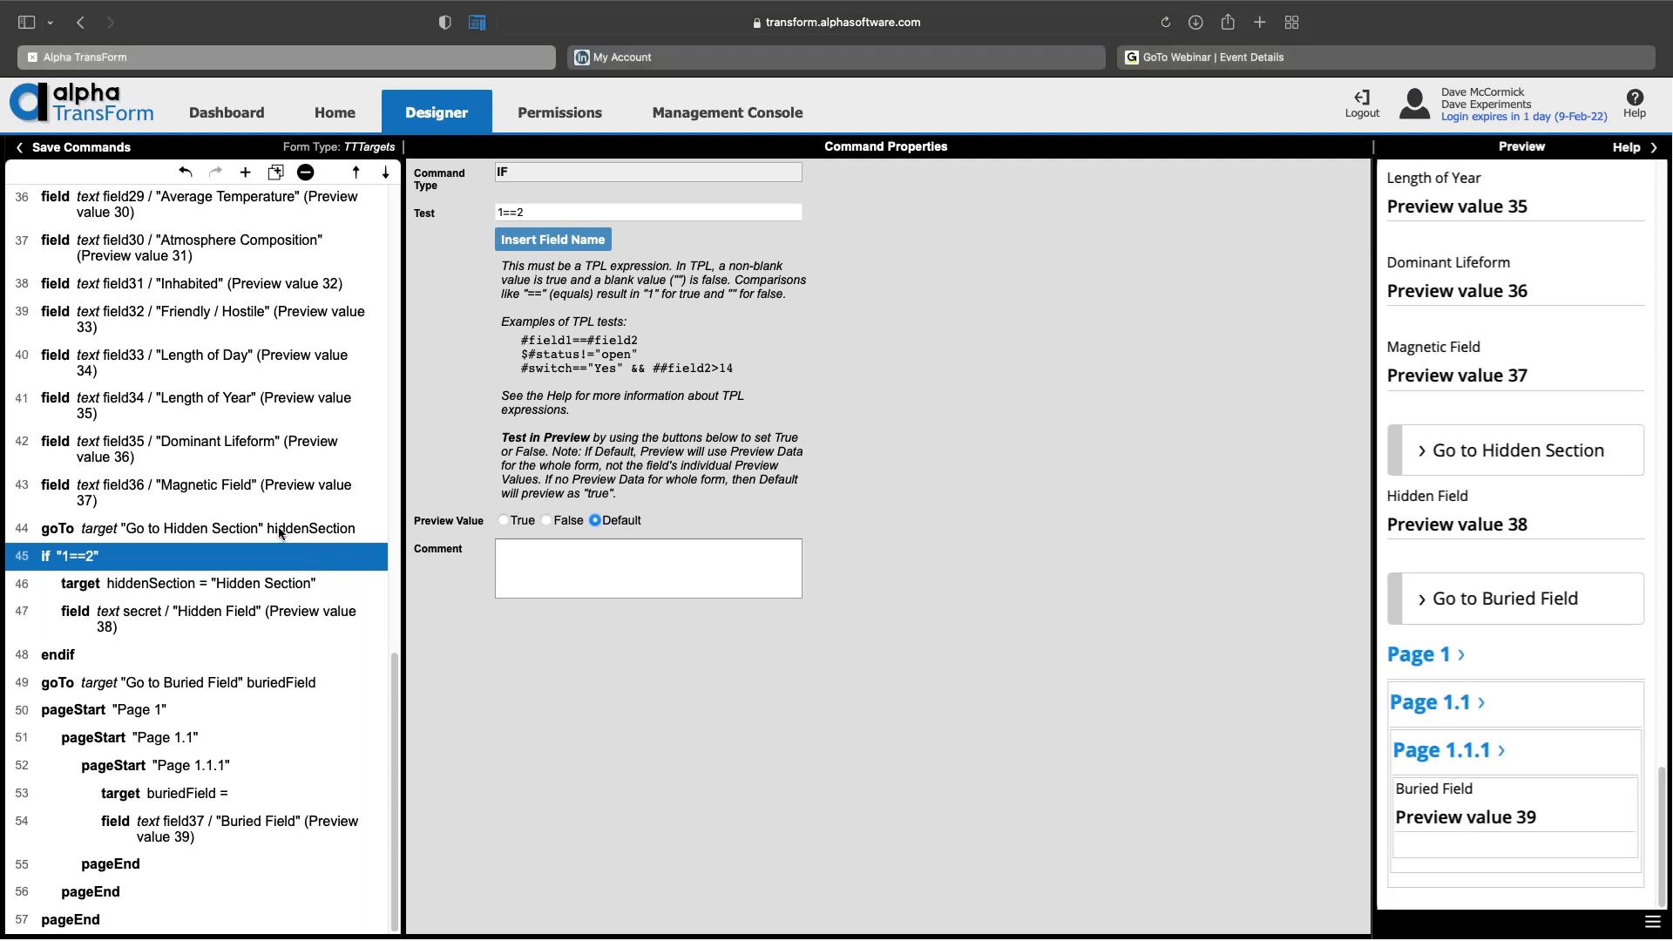
click(280, 529)
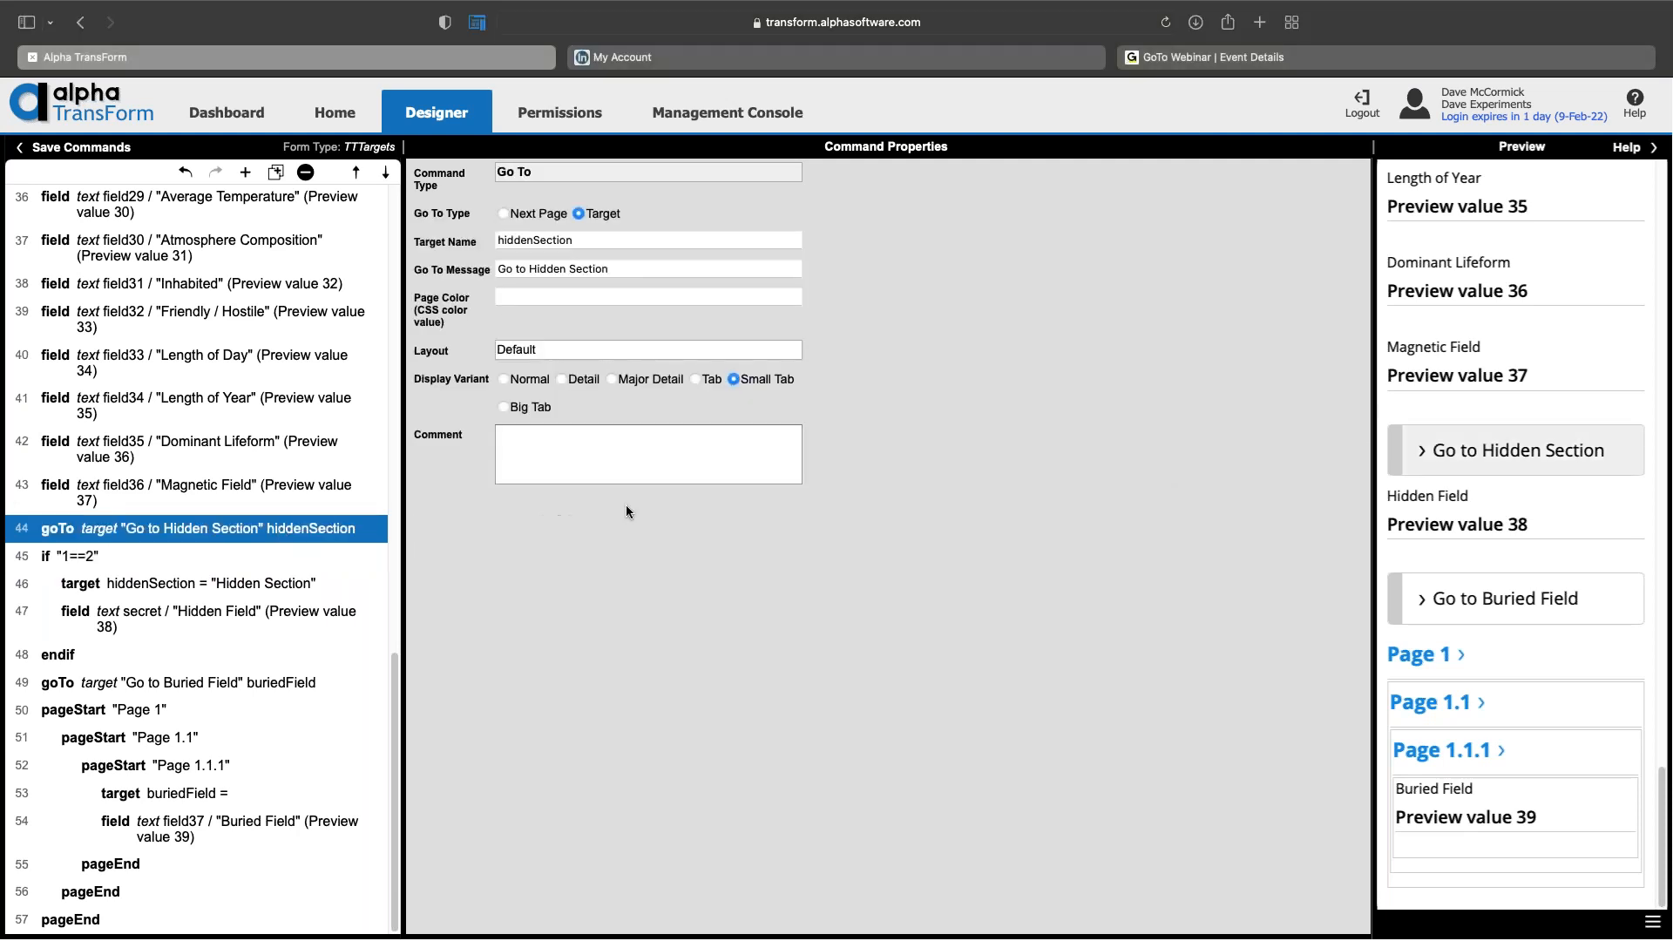
Step: Set the Go to Hidden Section command's Go To Type to Next Page
click(505, 213)
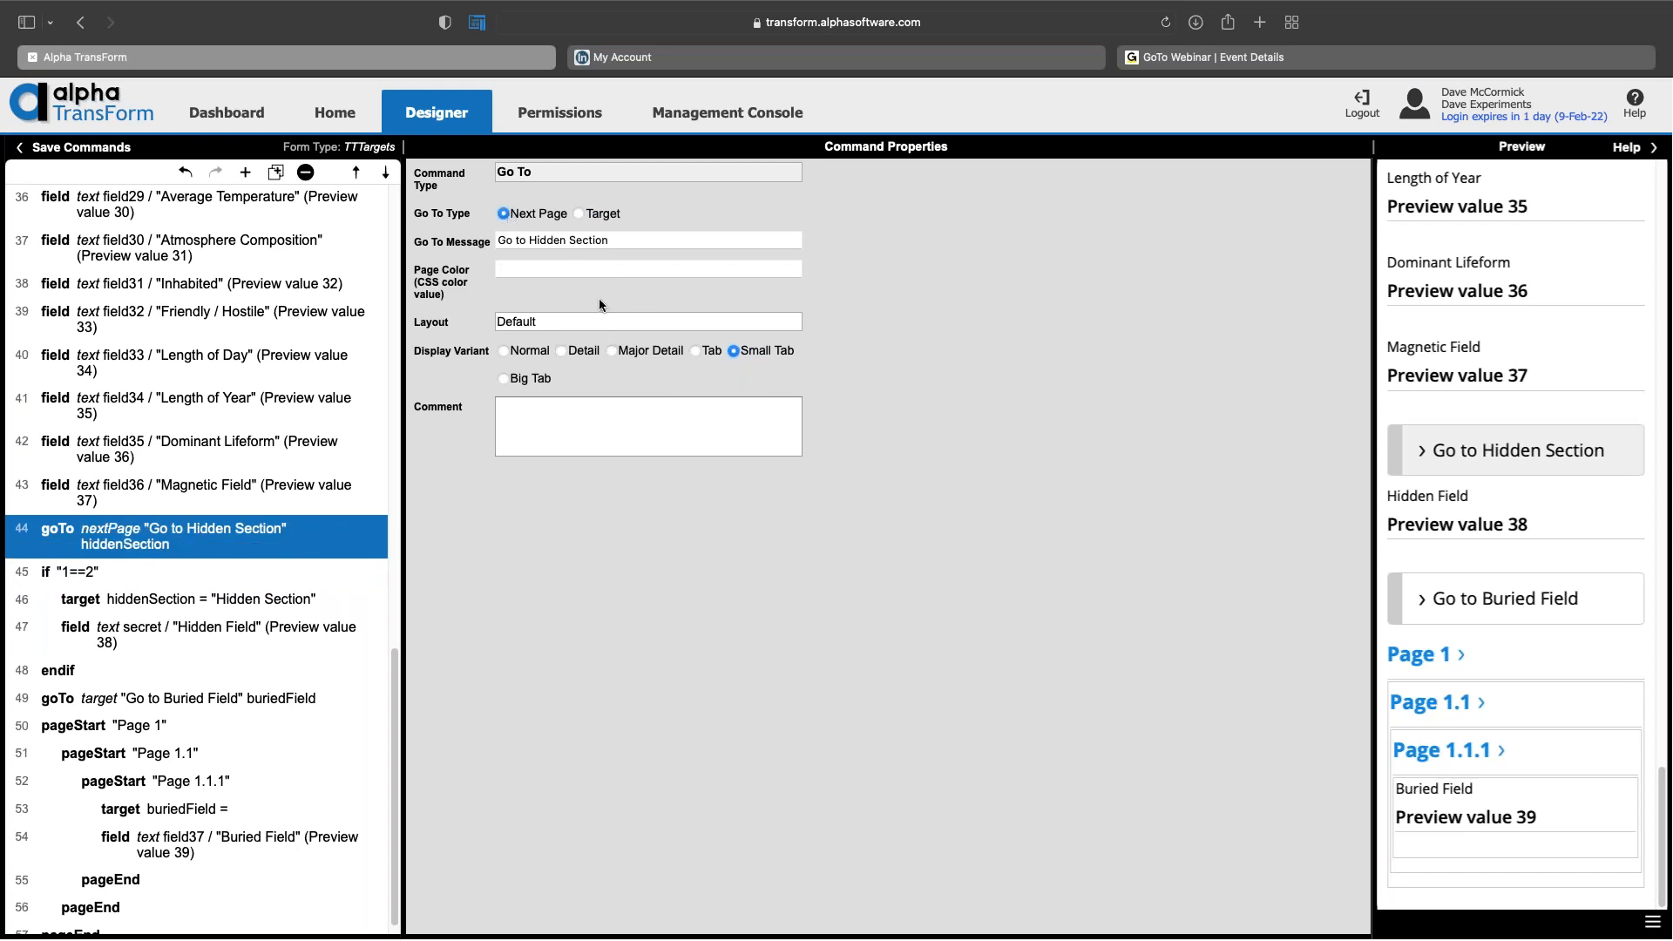
scroll(278, 740, down, 1)
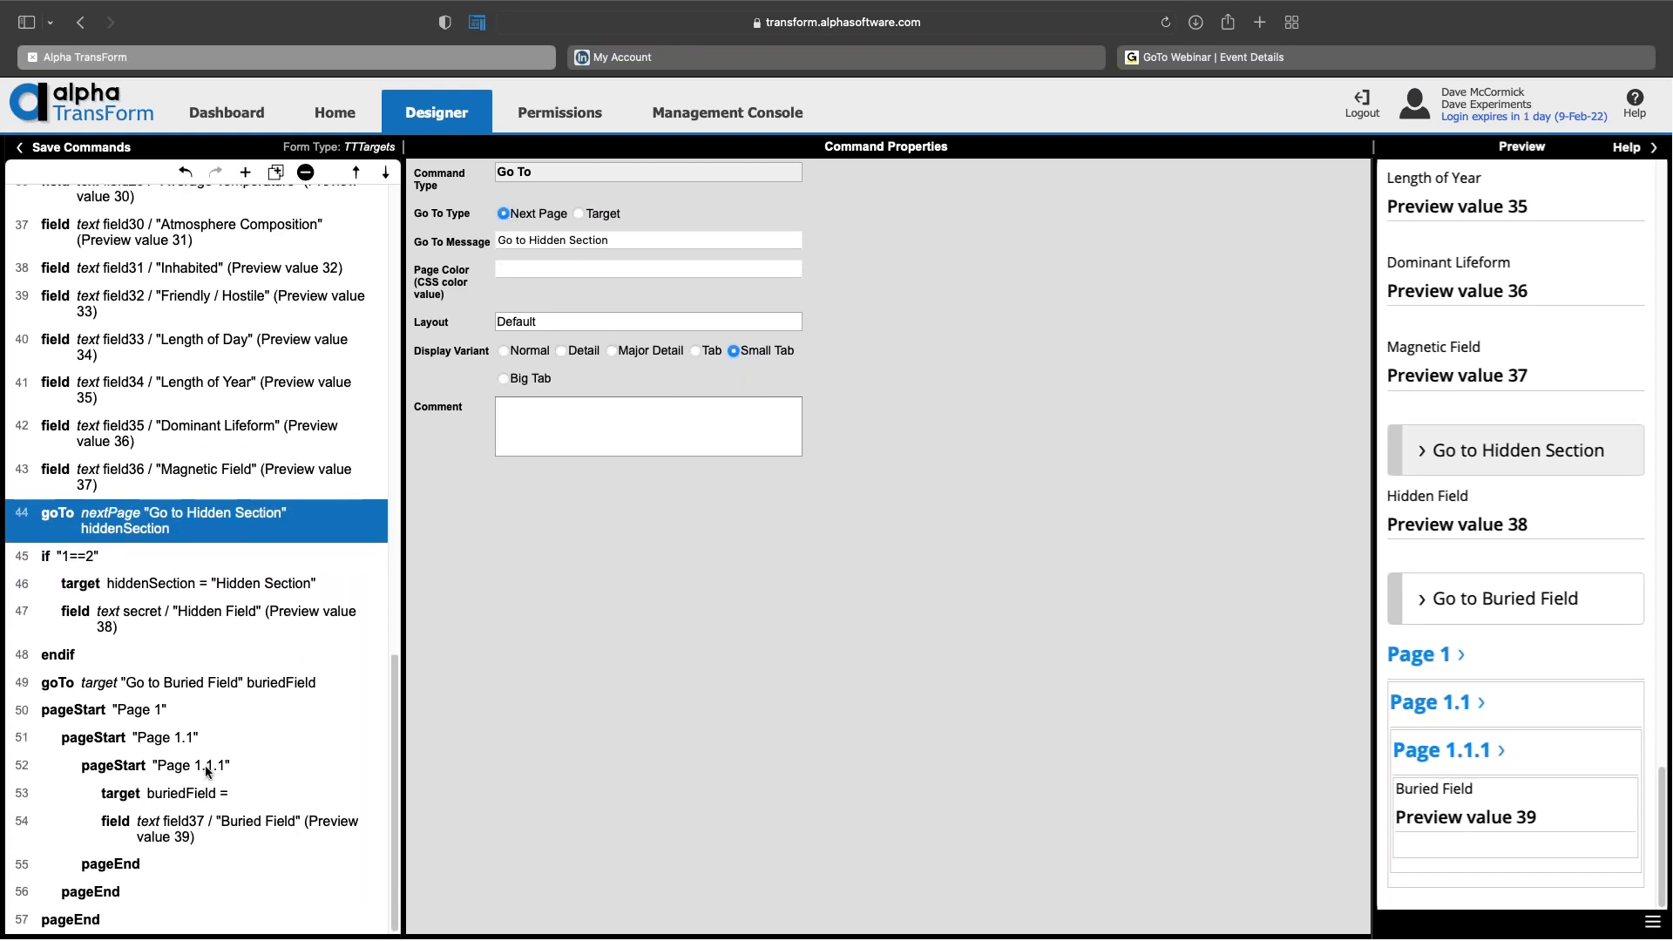